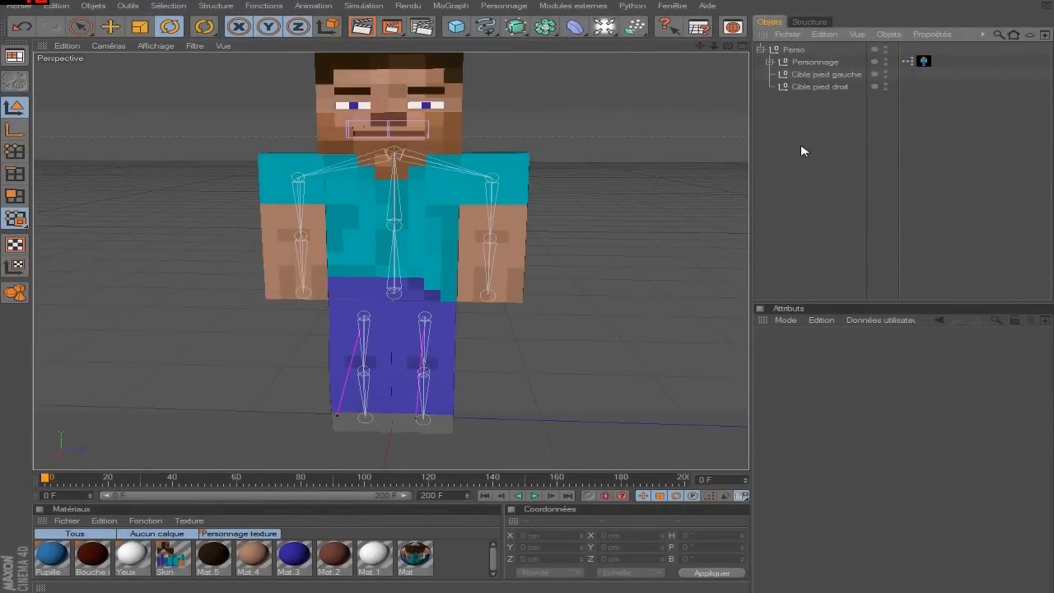
{"action": "scroll", "coordinate": [650, 202], "scroll_direction": "down", "scroll_amount": 3}
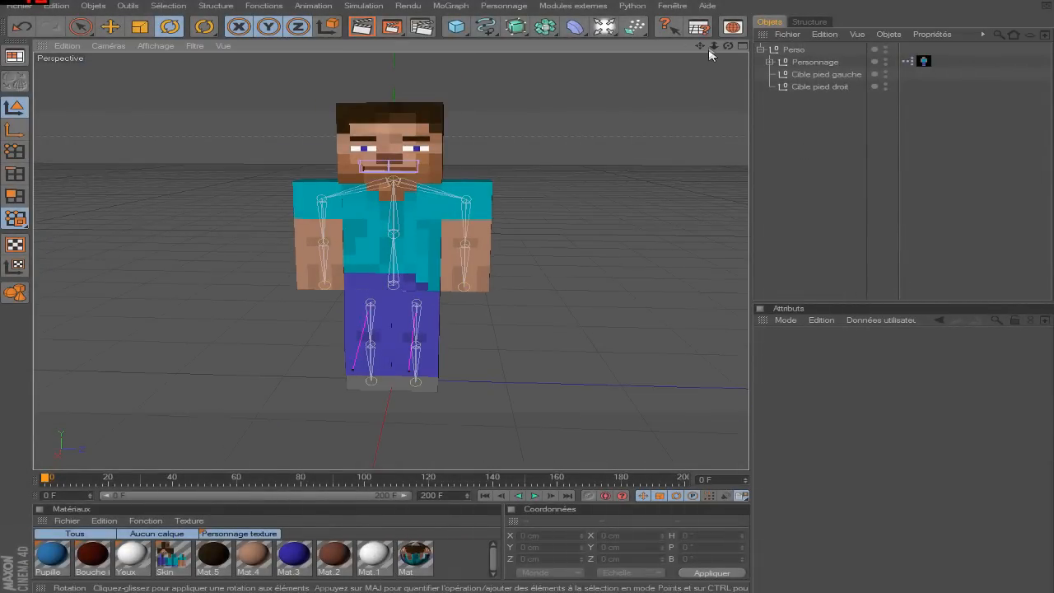
{"action": "left_click_drag", "start_coordinate": [702, 46], "coordinate": [702, 81]}
{"action": "scroll", "coordinate": [633, 177], "scroll_direction": "up", "scroll_amount": 3}
{"action": "scroll", "coordinate": [633, 176], "scroll_direction": "down", "scroll_amount": 3}
{"action": "scroll", "coordinate": [601, 141], "scroll_direction": "up", "scroll_amount": 6}
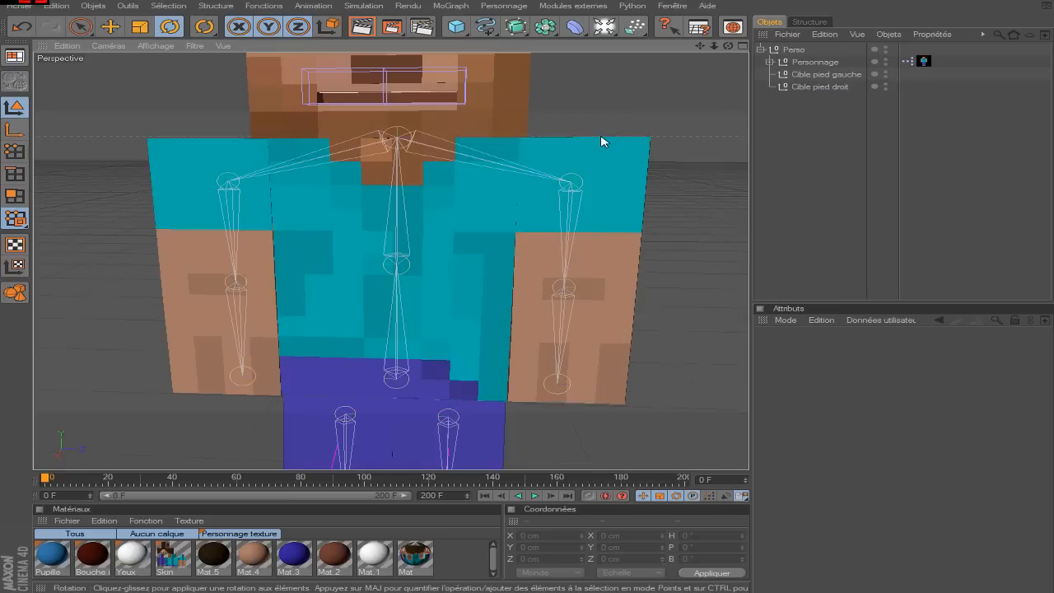
{"action": "scroll", "coordinate": [601, 142], "scroll_direction": "up", "scroll_amount": 2}
{"action": "scroll", "coordinate": [604, 141], "scroll_direction": "down", "scroll_amount": 5}
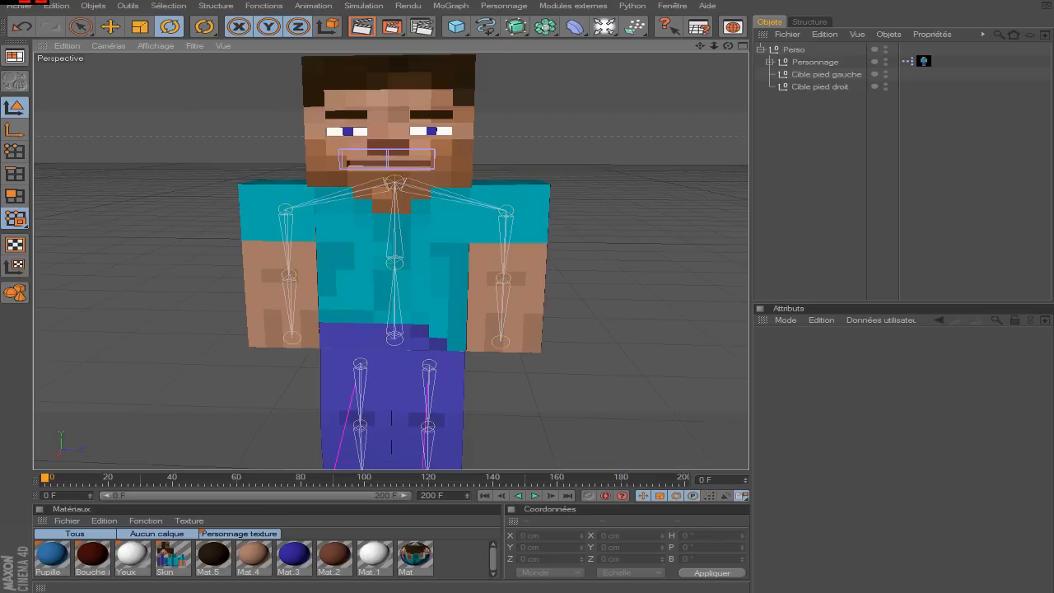
Switch to Audacity and record a voice clip of about 11 seconds using the FrontMic (Realtek) input device.
{"action": "mouse_move", "coordinate": [392, 591]}
{"action": "left_click", "coordinate": [392, 527]}
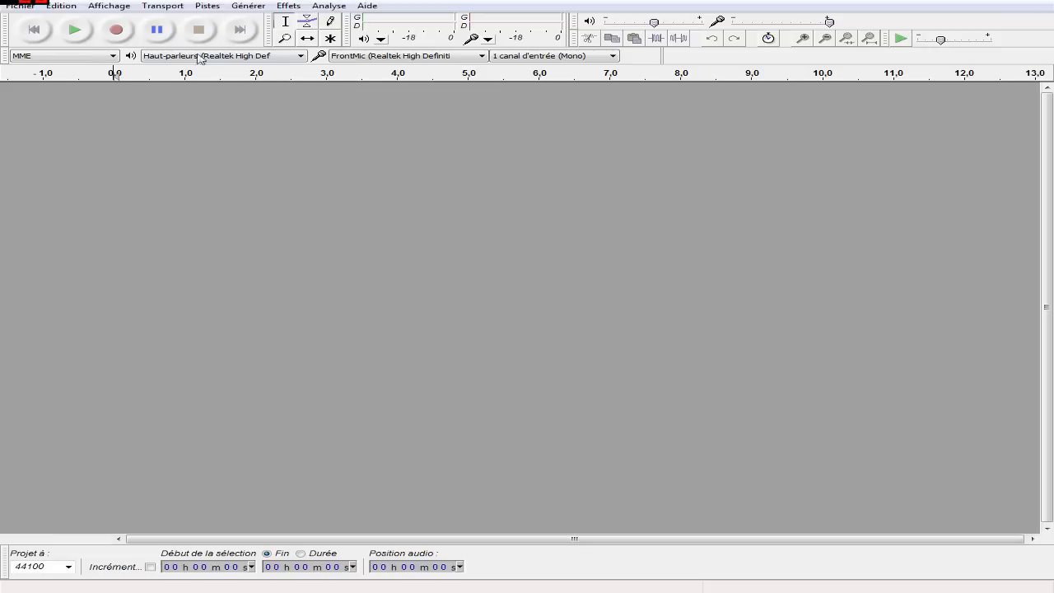
{"action": "left_click", "coordinate": [425, 56]}
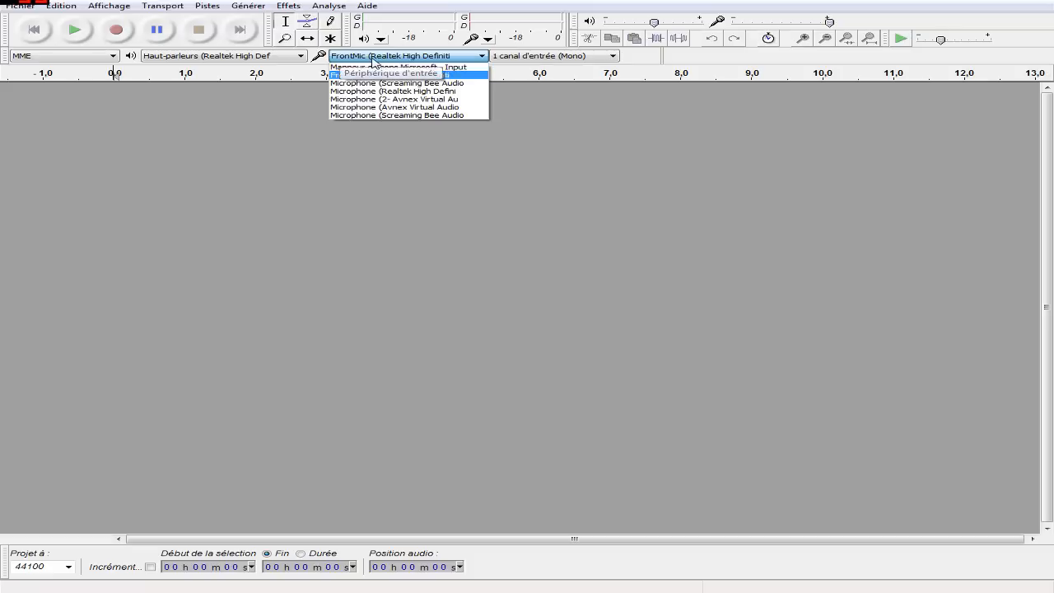
{"action": "left_click", "coordinate": [375, 75]}
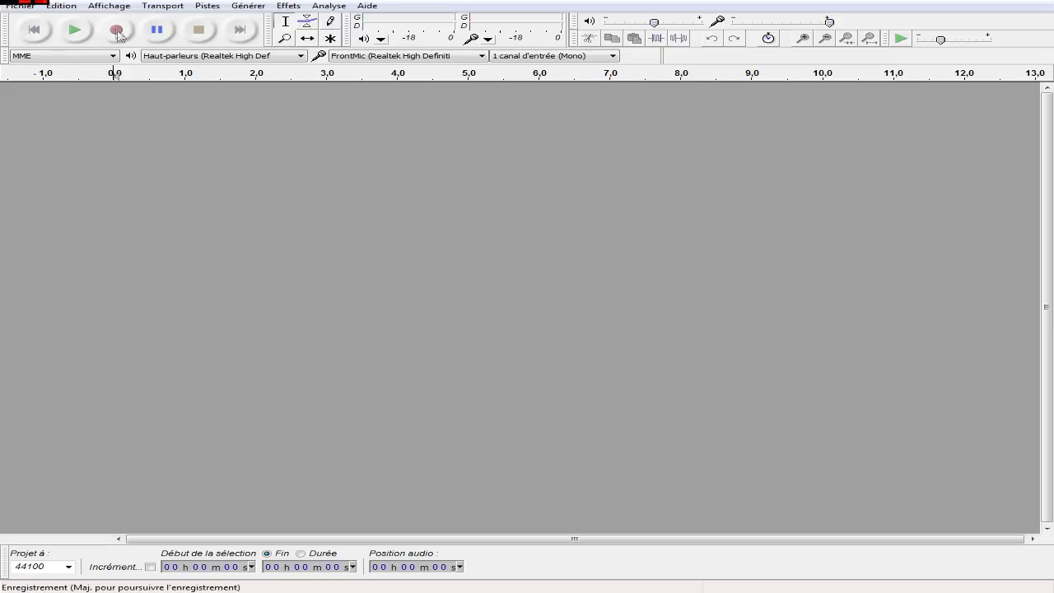
{"action": "left_click", "coordinate": [116, 30]}
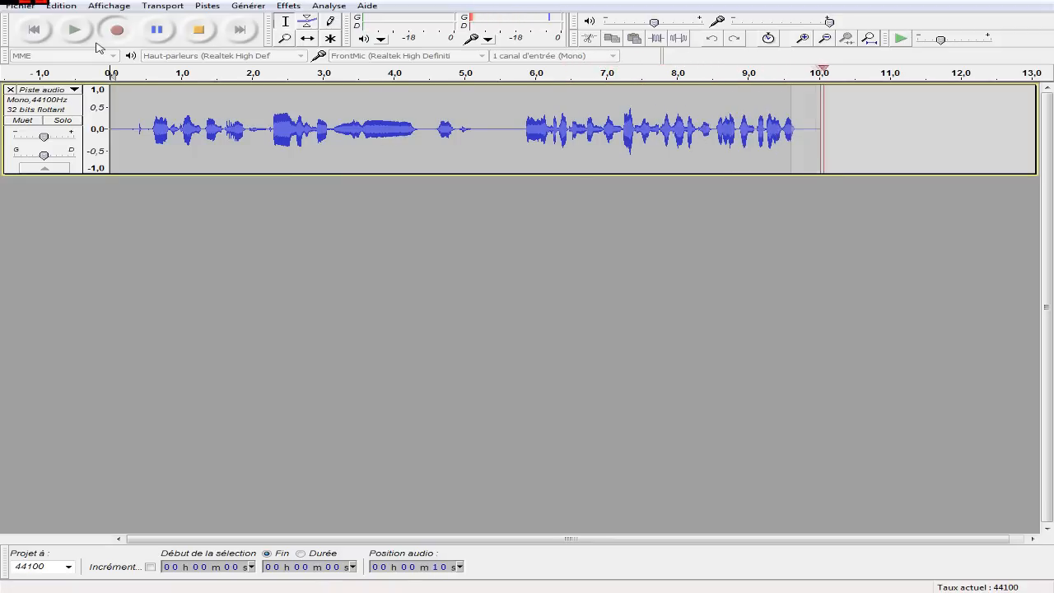
{"action": "left_click", "coordinate": [198, 30]}
Cut about the first 5.7 seconds and the trailing part of the recording, keeping only the middle phrase of about 4 seconds.
{"action": "left_click_drag", "start_coordinate": [512, 126], "coordinate": [819, 124]}
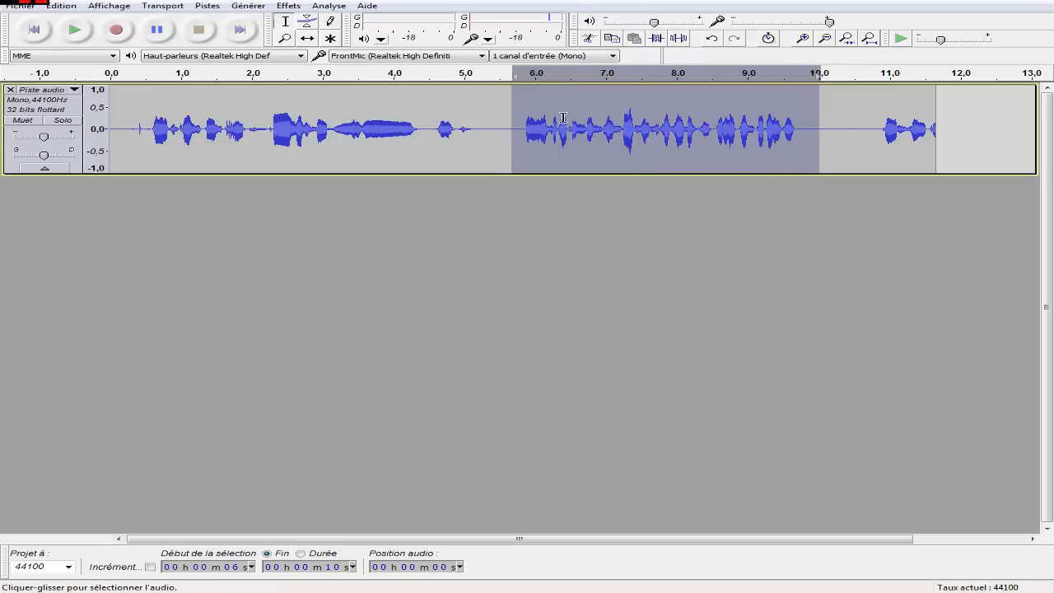
{"action": "left_click", "coordinate": [440, 144]}
{"action": "left_click_drag", "start_coordinate": [516, 126], "coordinate": [110, 126]}
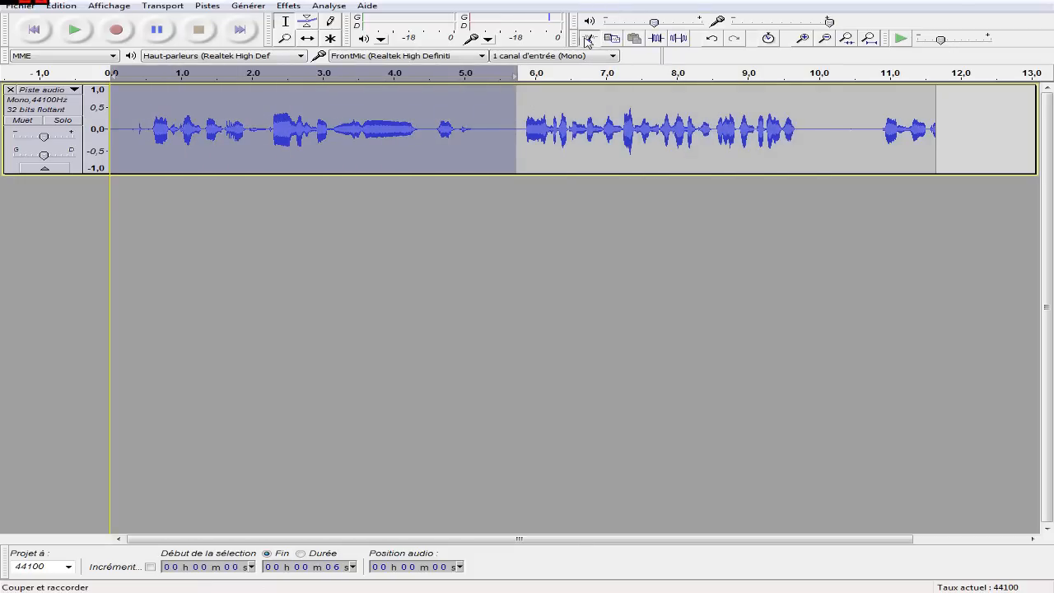
{"action": "left_click", "coordinate": [586, 37]}
{"action": "left_click_drag", "start_coordinate": [649, 132], "coordinate": [402, 136]}
{"action": "left_click", "coordinate": [586, 38]}
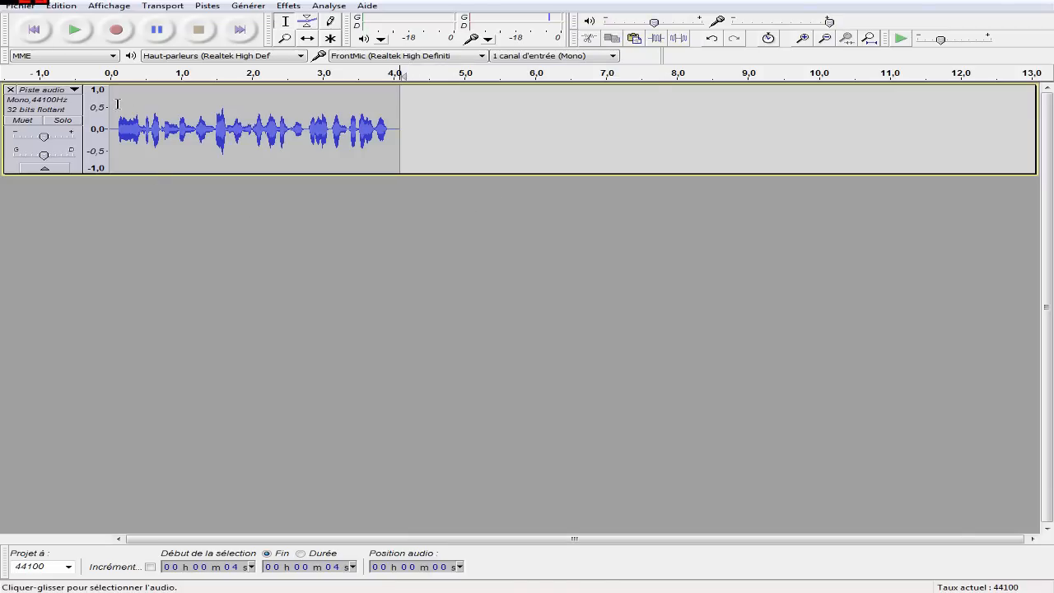
Select the whole trimmed track and play it back to check the phrase.
{"action": "left_click", "coordinate": [49, 110]}
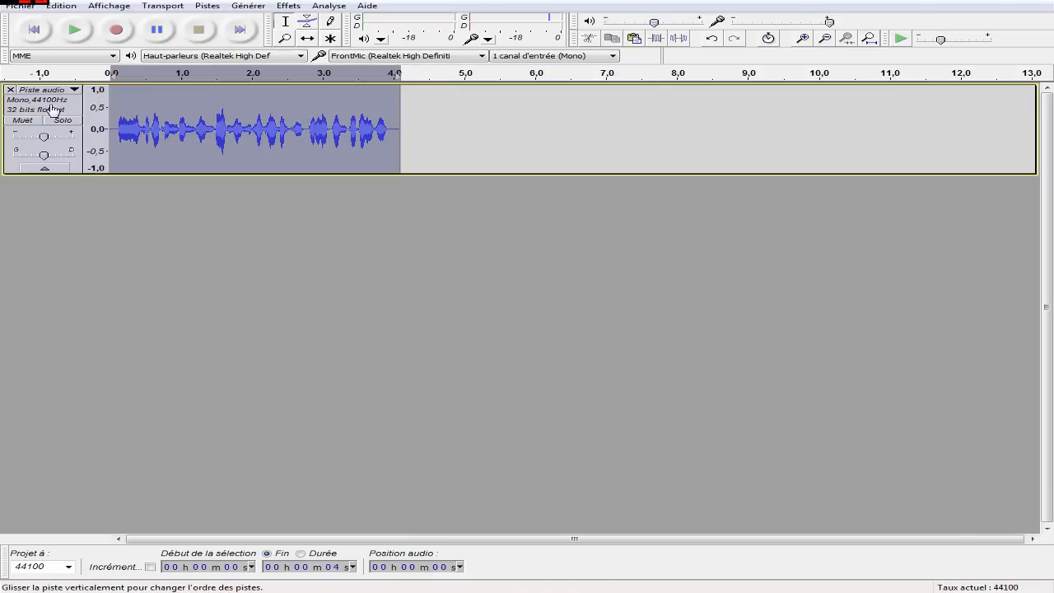
{"action": "left_click", "coordinate": [76, 31]}
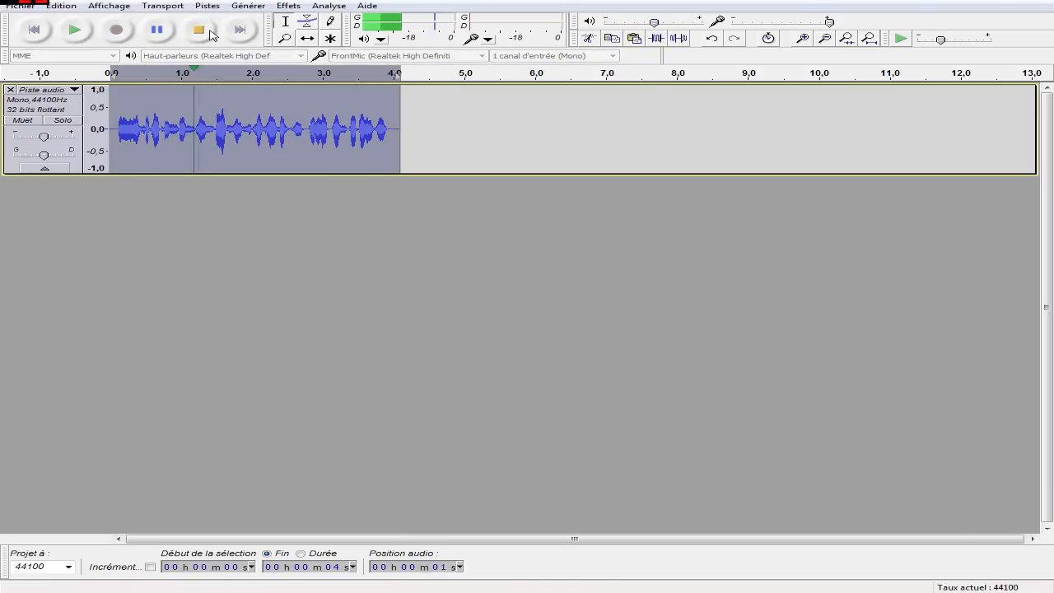
{"action": "left_click", "coordinate": [210, 33]}
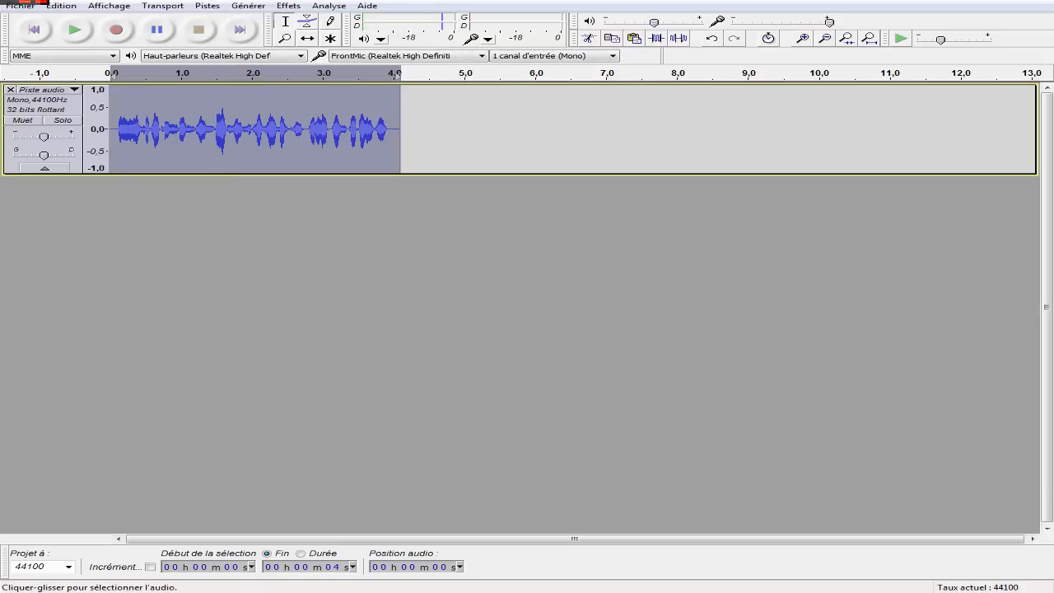
Start exporting the audio with WAV (Microsoft) signé 16 bits PCM as the file format.
{"action": "left_click", "coordinate": [18, 7]}
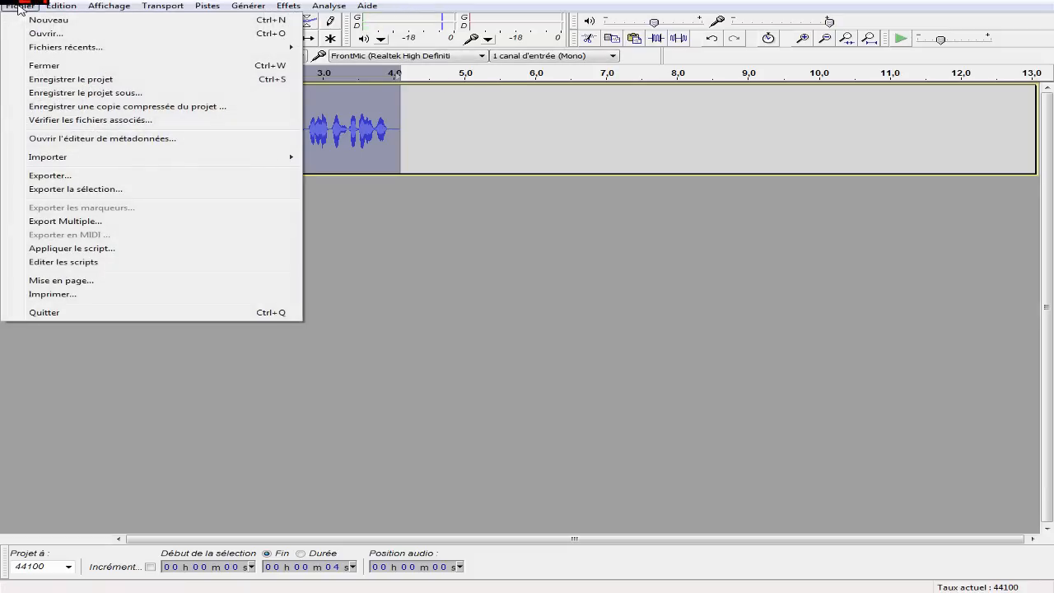
{"action": "left_click", "coordinate": [112, 175]}
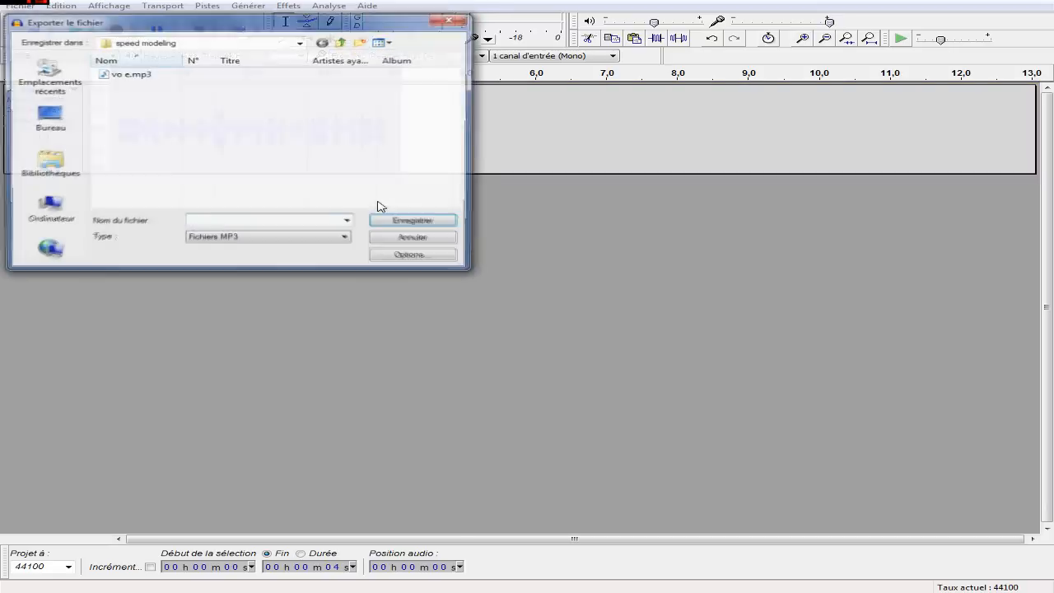
{"action": "left_click_drag", "start_coordinate": [196, 28], "coordinate": [442, 122]}
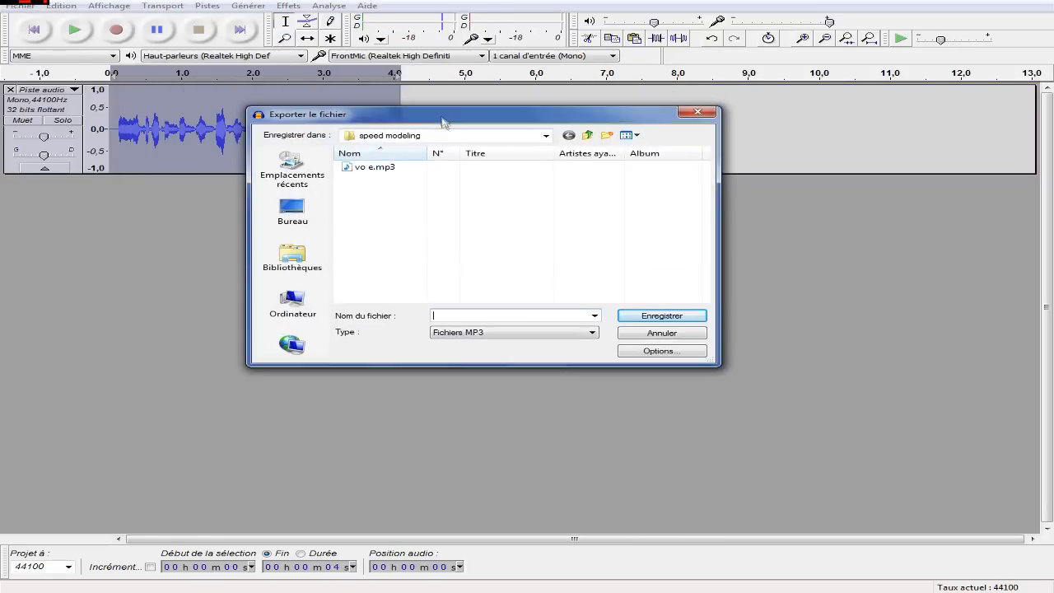
{"action": "left_click", "coordinate": [485, 332]}
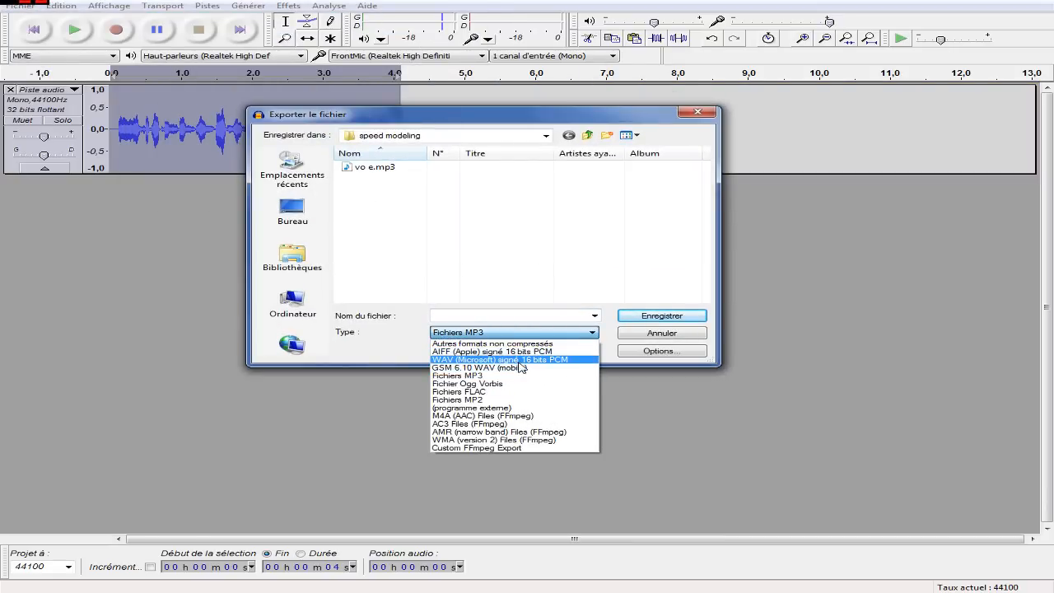
{"action": "left_click", "coordinate": [485, 360]}
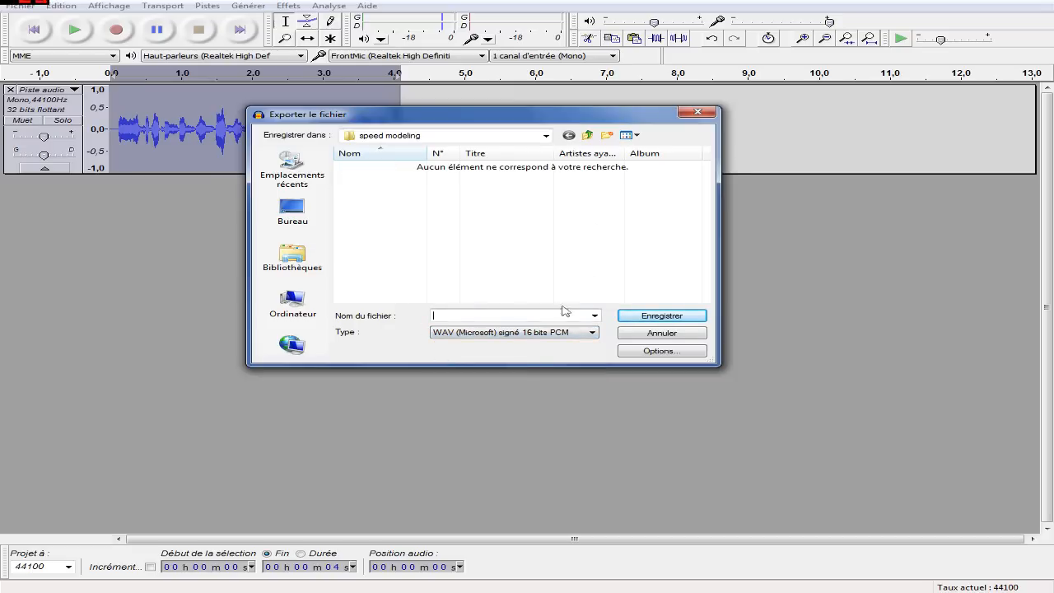
Set the export destination to the Tutoriel folder inside fraps > C4D, reached from the desktop.
{"action": "left_click", "coordinate": [293, 213]}
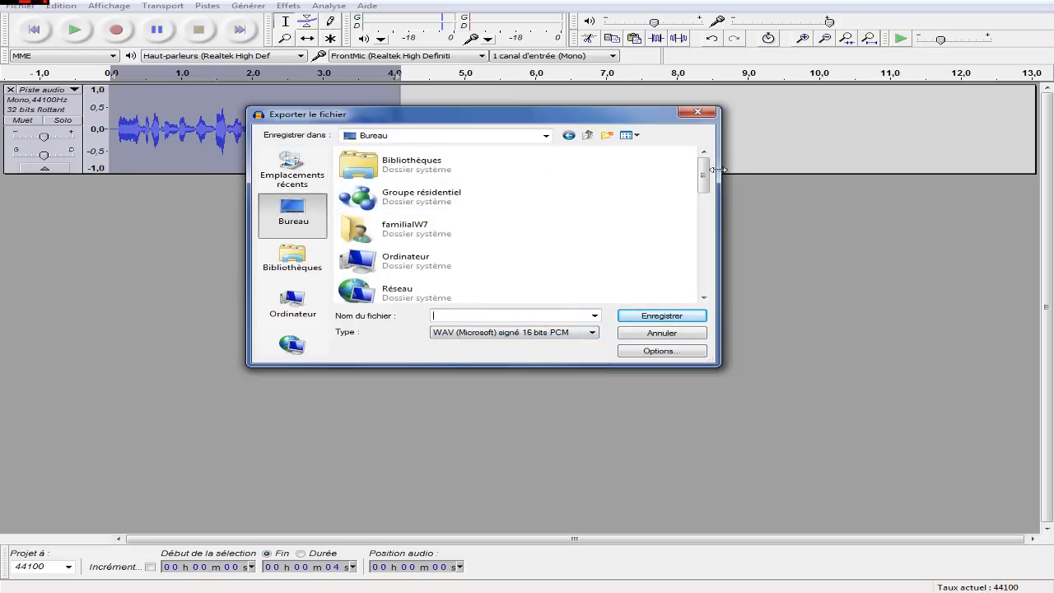
{"action": "left_click", "coordinate": [704, 264]}
{"action": "scroll", "coordinate": [704, 263], "scroll_direction": "down", "scroll_amount": 3}
{"action": "double_click", "coordinate": [366, 283]}
{"action": "double_click", "coordinate": [459, 176]}
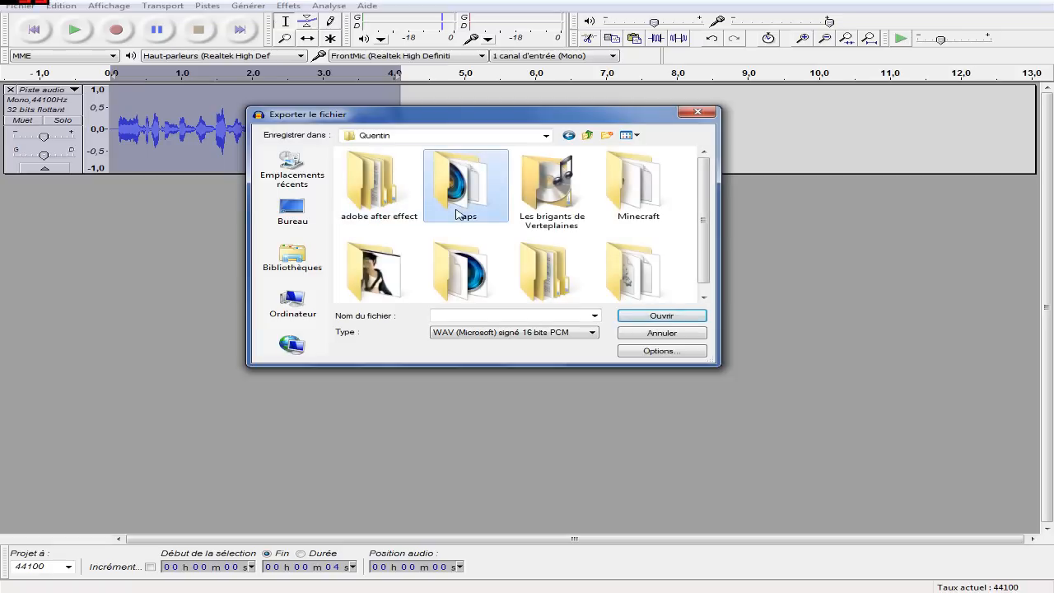
{"action": "double_click", "coordinate": [437, 179]}
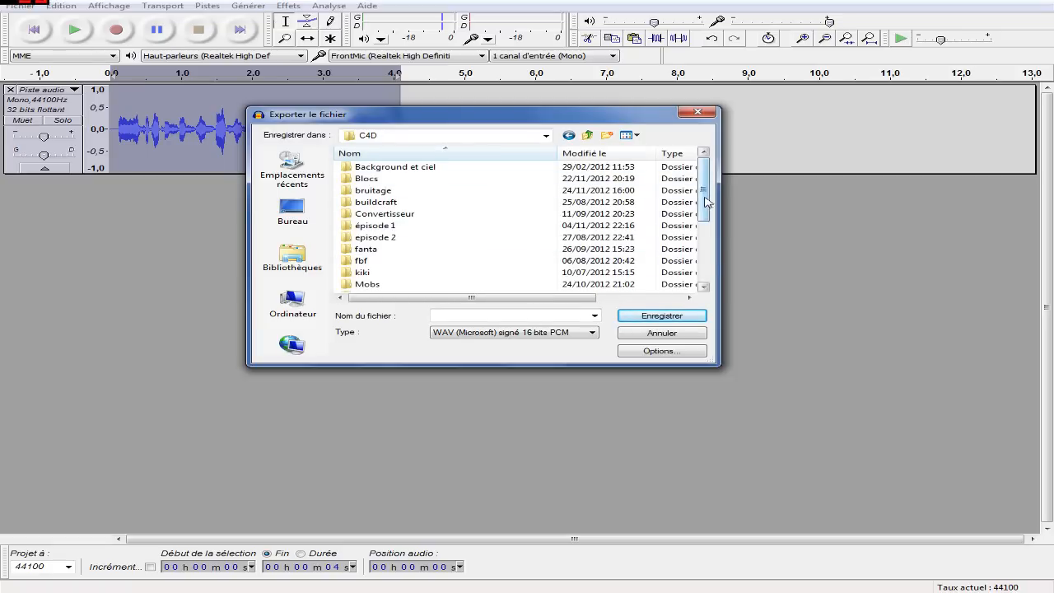
{"action": "scroll", "coordinate": [713, 270], "scroll_direction": "down", "scroll_amount": 4}
{"action": "double_click", "coordinate": [452, 283]}
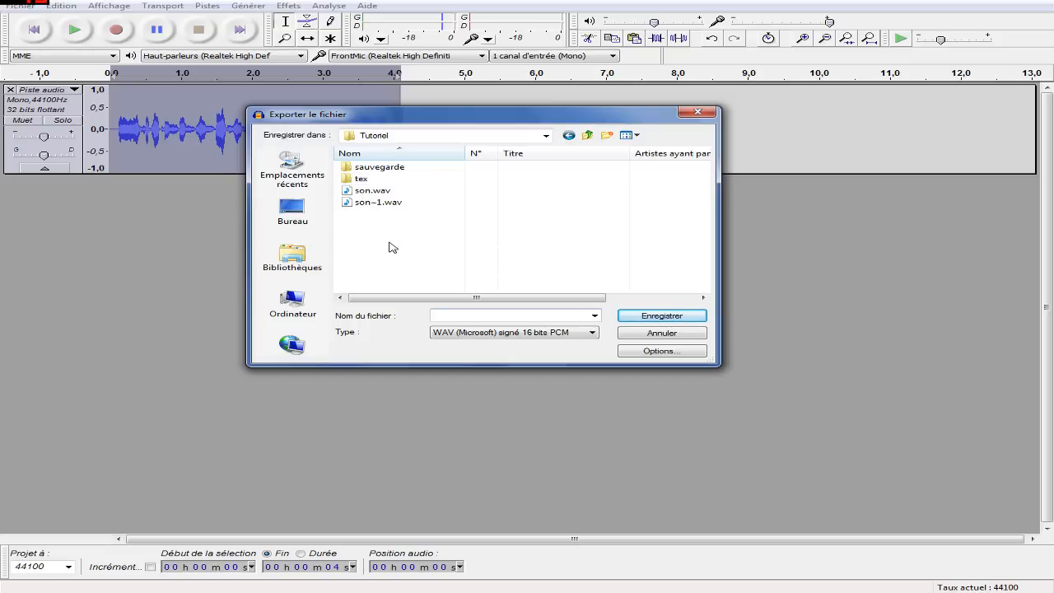
Name the exported file tutoriel and save it, accepting the metadata as it is.
{"action": "type", "text": "tutorie"}
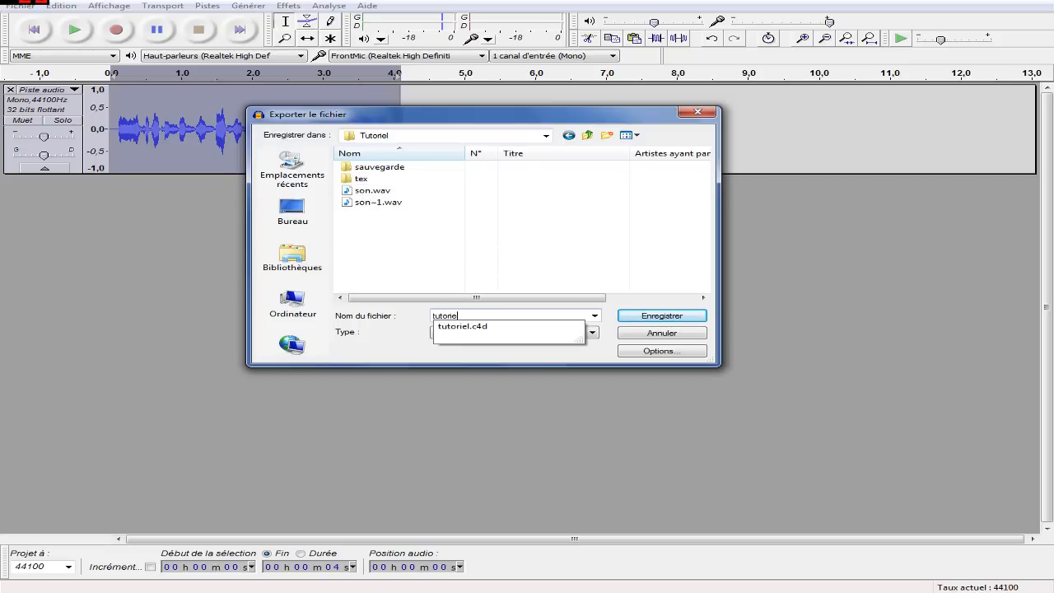
{"action": "type", "text": "l"}
{"action": "left_click", "coordinate": [659, 316]}
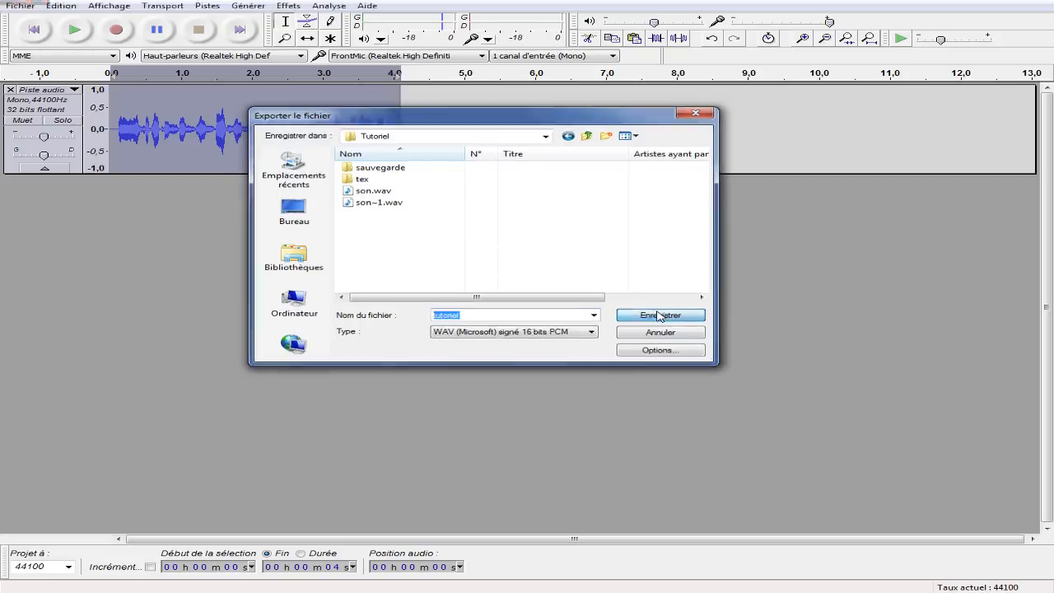
{"action": "left_click", "coordinate": [625, 390]}
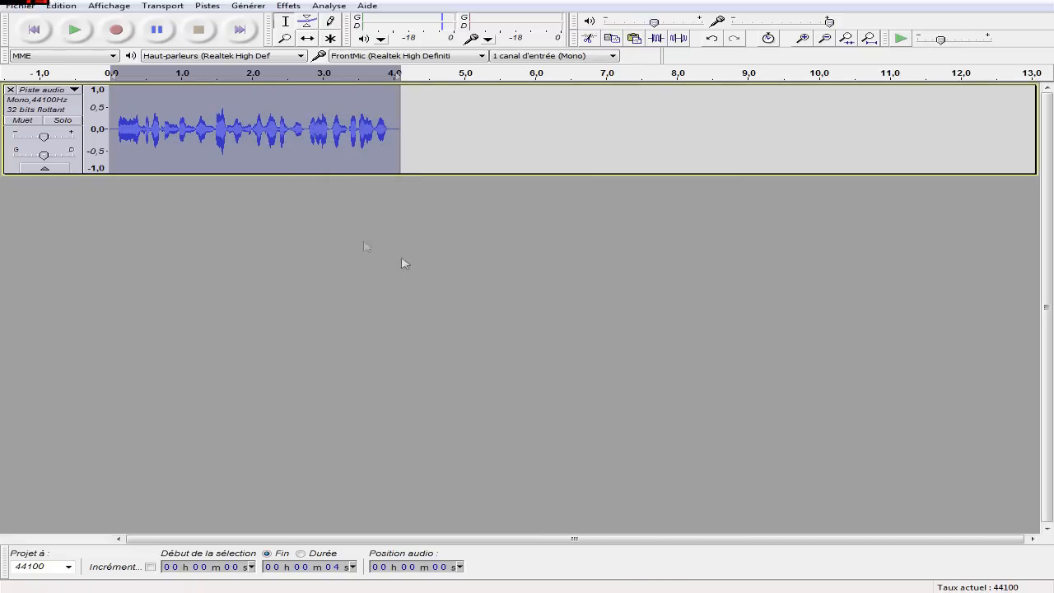
Switch back to Cinema 4D and add a MoGraph Effecteur Audio to the scene.
{"action": "left_click", "coordinate": [1013, 2]}
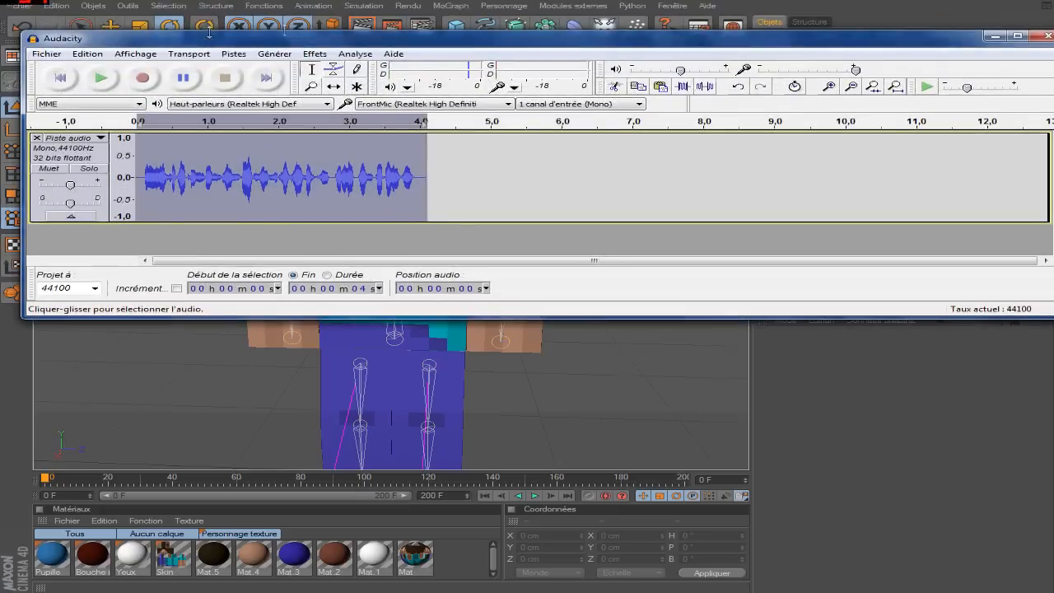
{"action": "left_click", "coordinate": [995, 37]}
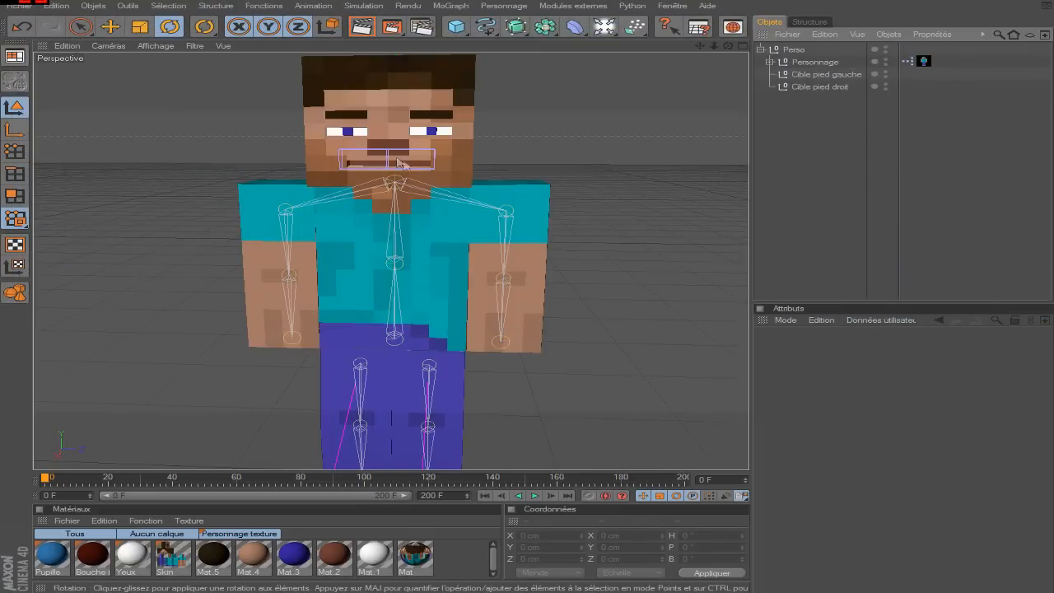
{"action": "left_click", "coordinate": [461, 7]}
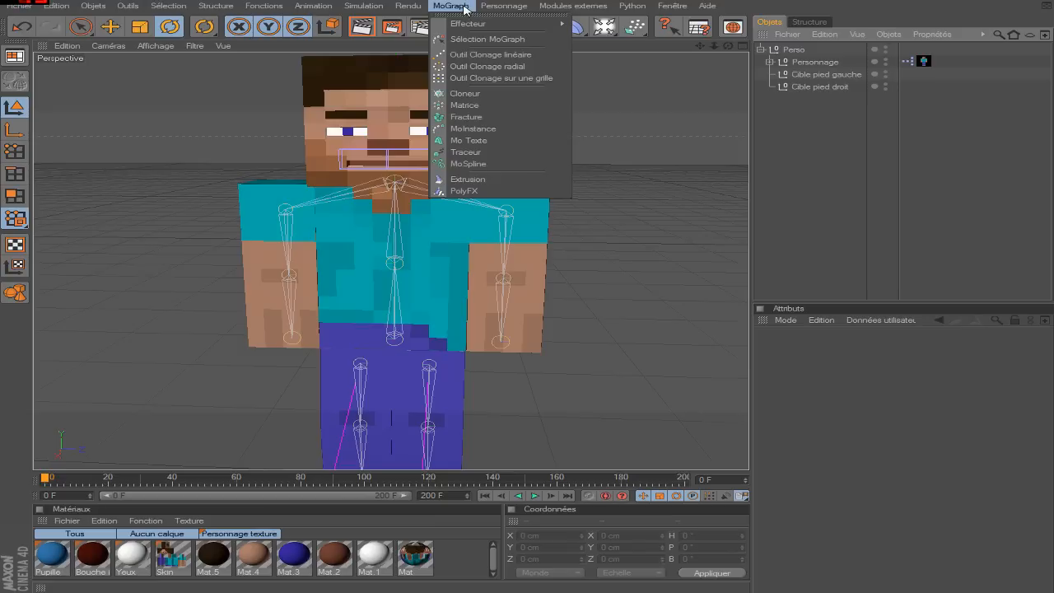
{"action": "mouse_move", "coordinate": [494, 23]}
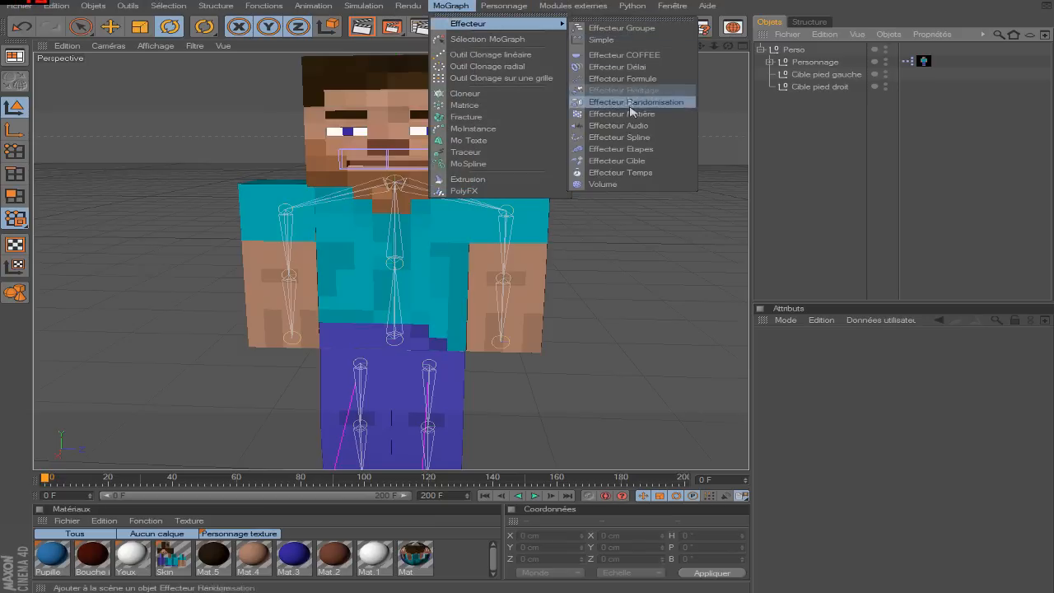
{"action": "left_click", "coordinate": [632, 129]}
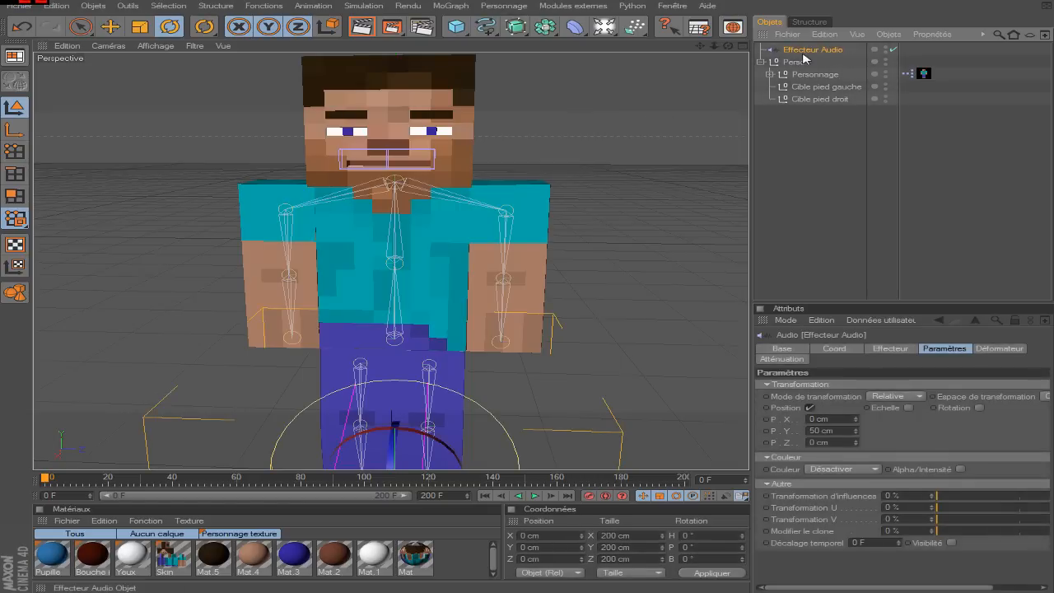
Load tutoriel.wav from the fraps > C4D > Tutoriel folder as the Audio effector's sound file.
{"action": "left_click", "coordinate": [891, 350]}
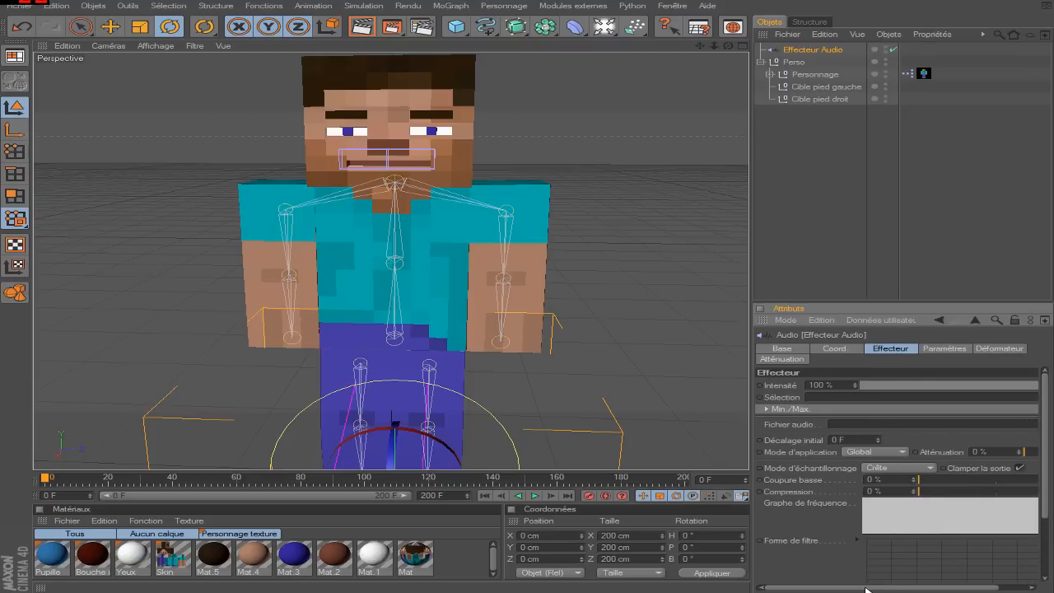
{"action": "left_click_drag", "start_coordinate": [866, 590], "coordinate": [899, 589]}
{"action": "left_click", "coordinate": [1025, 424]}
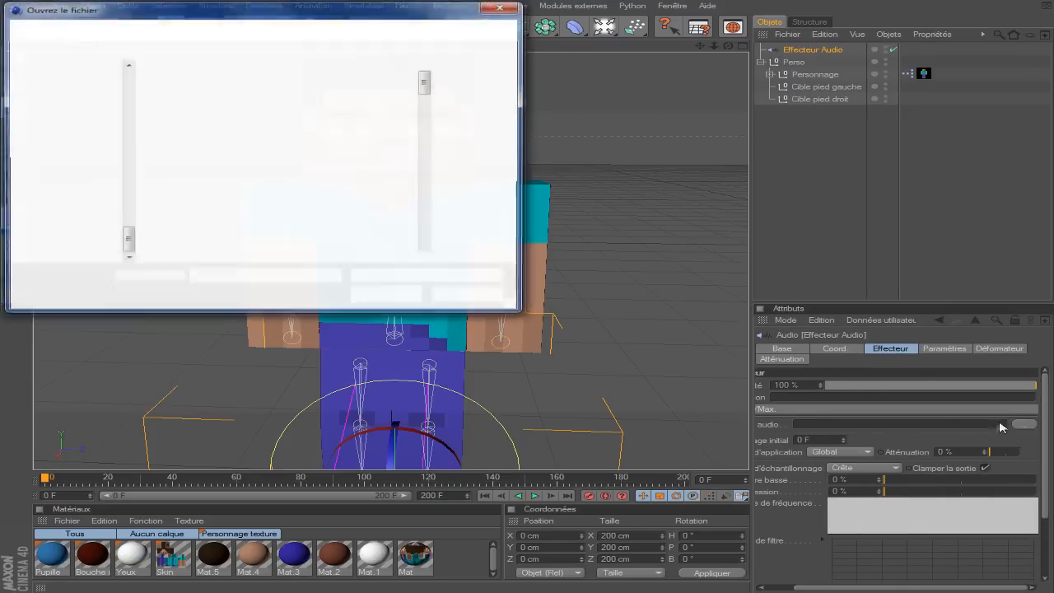
{"action": "double_click", "coordinate": [284, 103]}
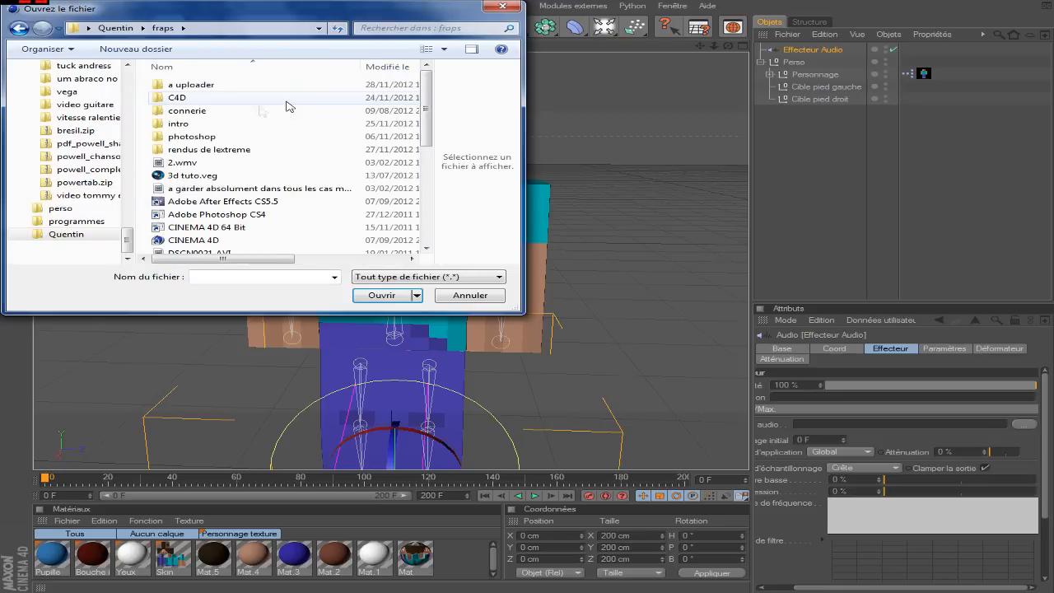
{"action": "double_click", "coordinate": [208, 99]}
{"action": "scroll", "coordinate": [236, 123], "scroll_direction": "down", "scroll_amount": 5}
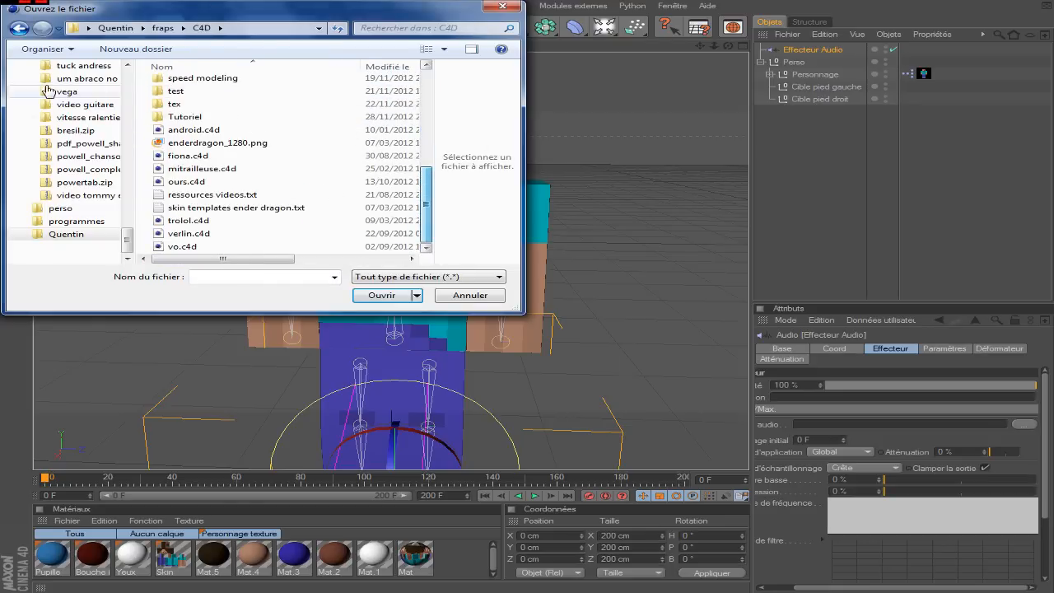
{"action": "double_click", "coordinate": [185, 116]}
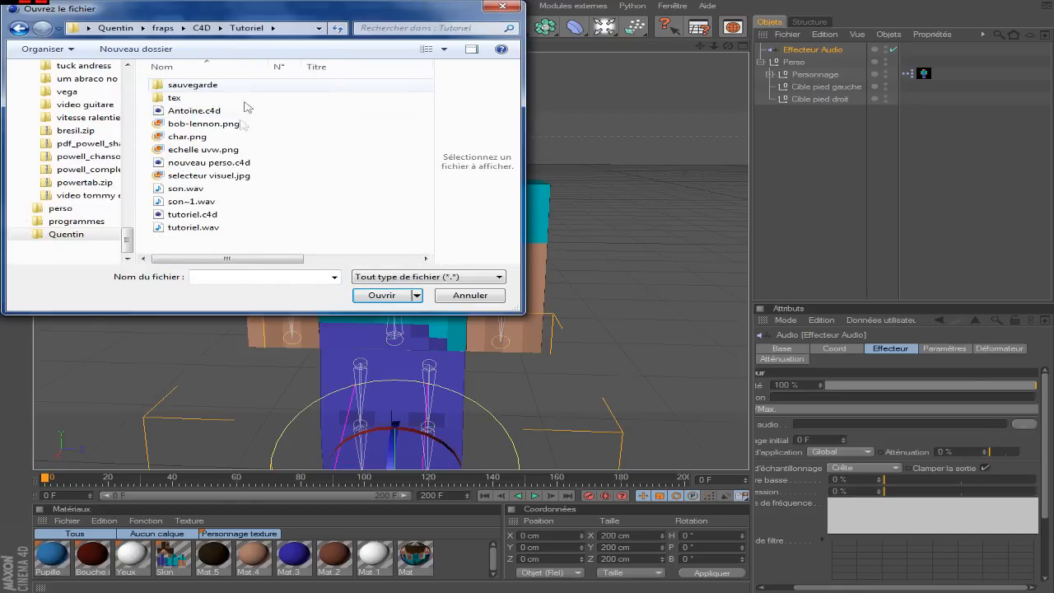
{"action": "double_click", "coordinate": [221, 227]}
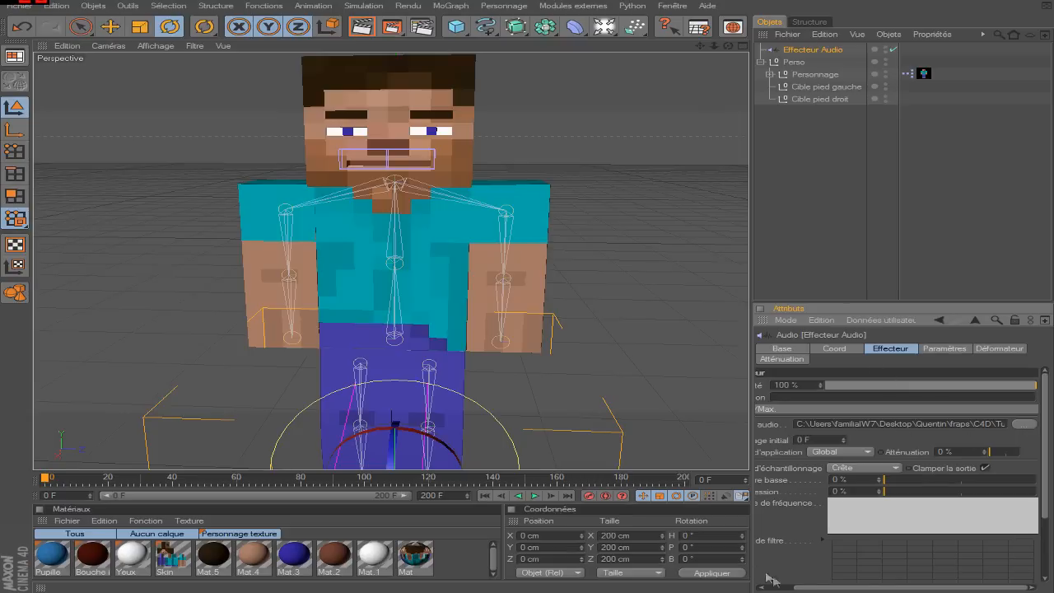
{"action": "left_click_drag", "start_coordinate": [822, 588], "coordinate": [794, 588]}
{"action": "left_click", "coordinate": [804, 199]}
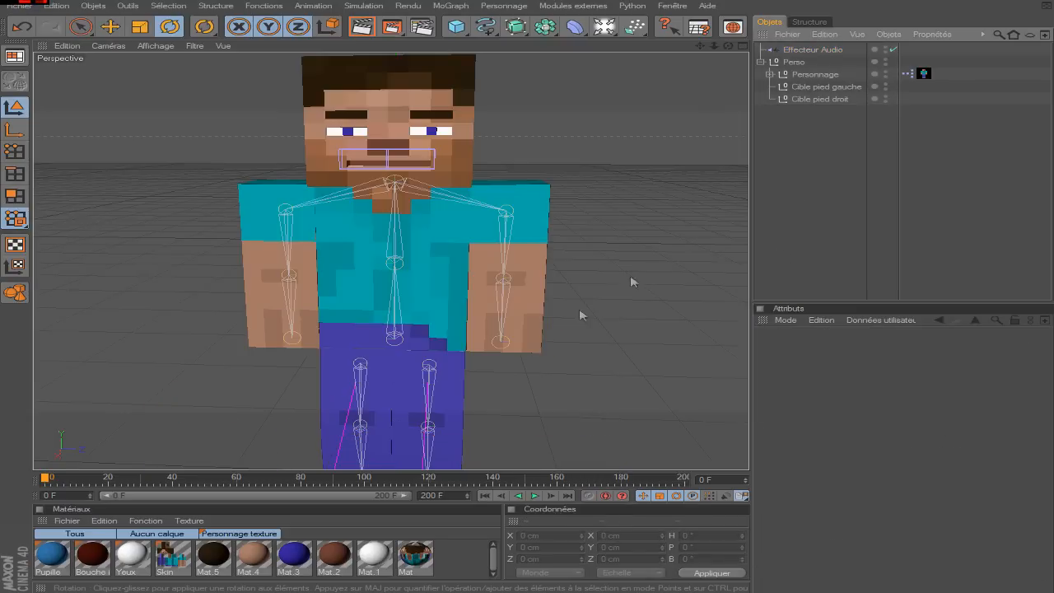
Turn on sound for timeline playback, play the animation to test it, and return to frame 0.
{"action": "left_click", "coordinate": [537, 496]}
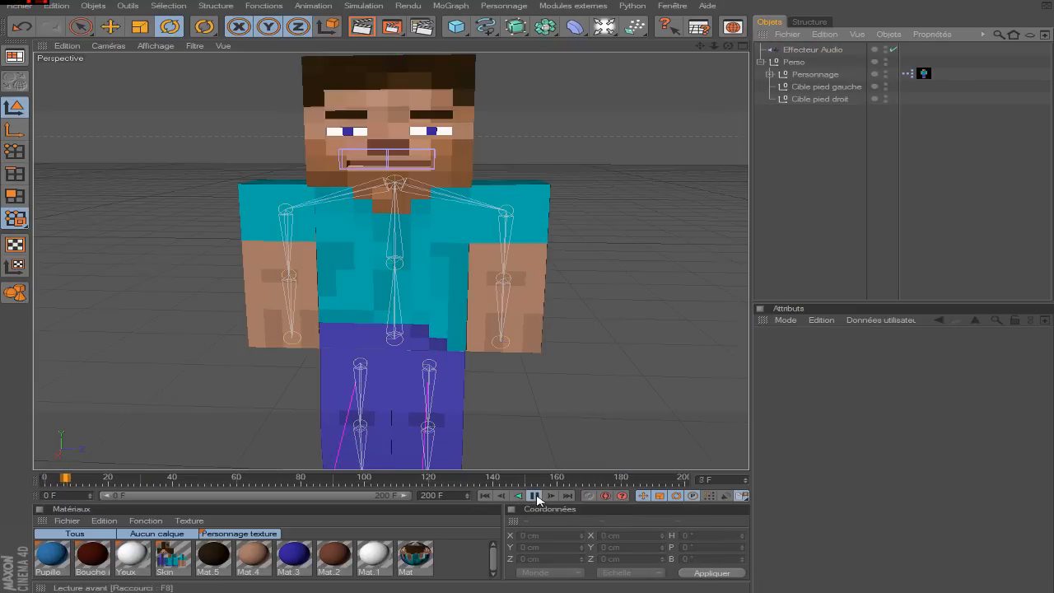
{"action": "left_click", "coordinate": [535, 495]}
{"action": "left_click", "coordinate": [486, 496]}
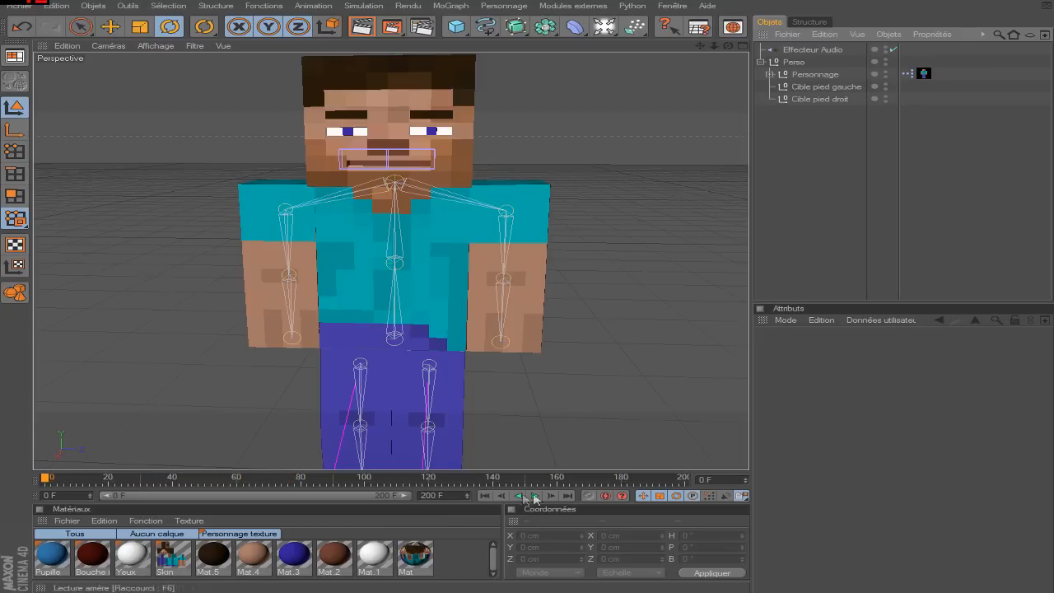
{"action": "left_click", "coordinate": [726, 497]}
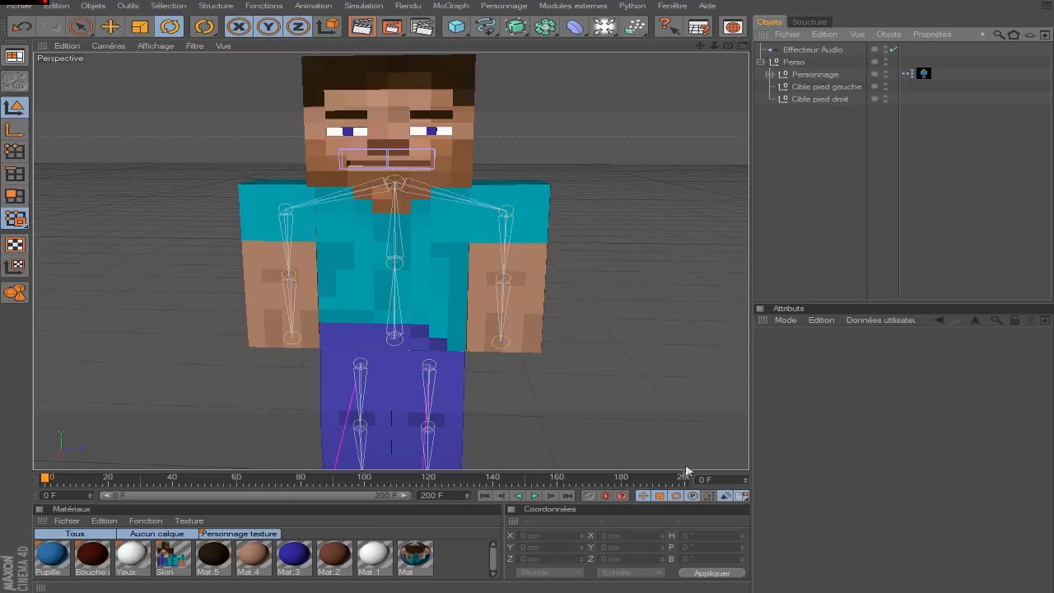
{"action": "left_click", "coordinate": [535, 495]}
{"action": "left_click", "coordinate": [483, 497]}
{"action": "left_click", "coordinate": [305, 589]}
{"action": "left_click", "coordinate": [305, 589]}
Disable the Audio effector's Position transformation and collapse its Transformation, Couleur and Autre parameter groups.
{"action": "left_click", "coordinate": [819, 51]}
{"action": "left_click", "coordinate": [899, 351]}
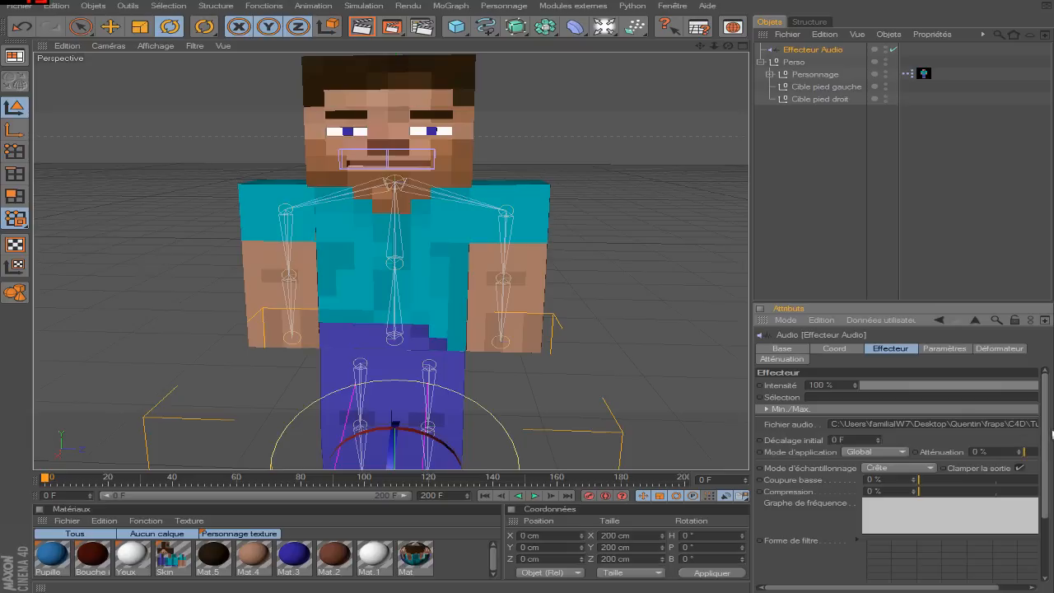
{"action": "scroll", "coordinate": [1049, 429], "scroll_direction": "down", "scroll_amount": 4}
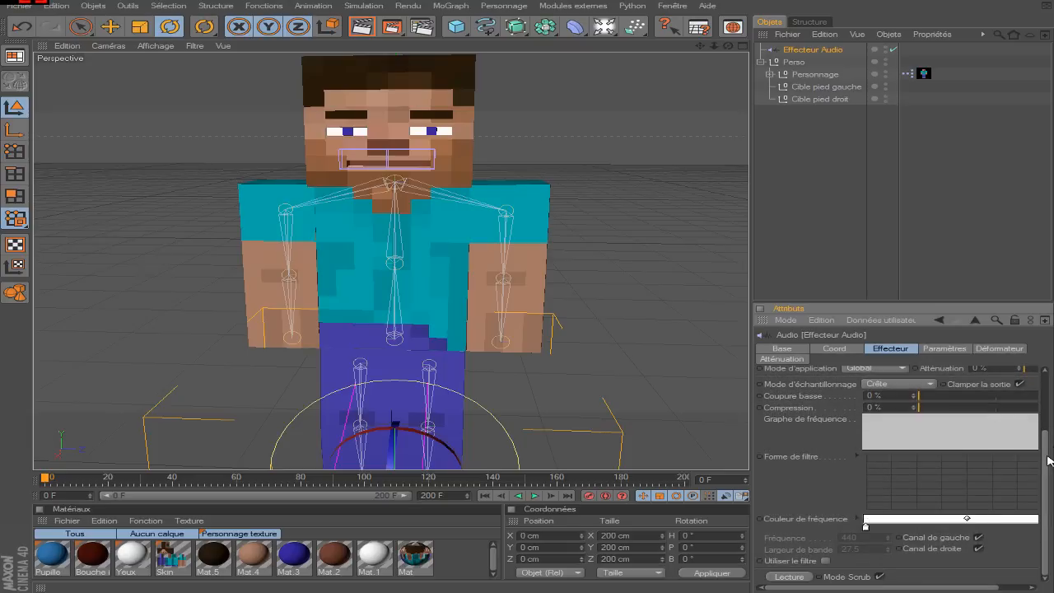
{"action": "scroll", "coordinate": [1049, 460], "scroll_direction": "up", "scroll_amount": 4}
{"action": "left_click", "coordinate": [945, 348]}
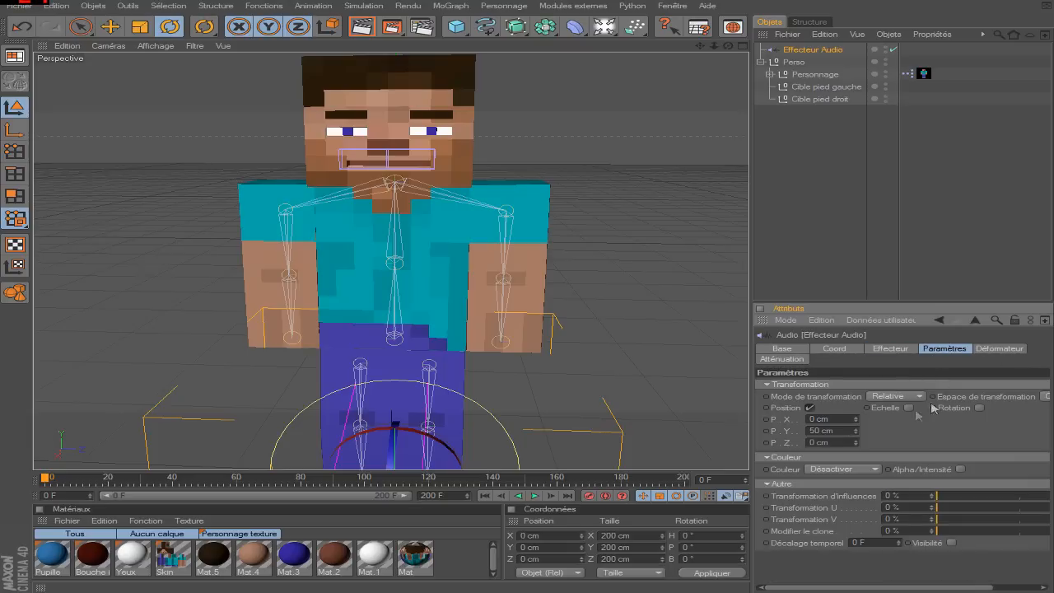
{"action": "left_click", "coordinate": [810, 408]}
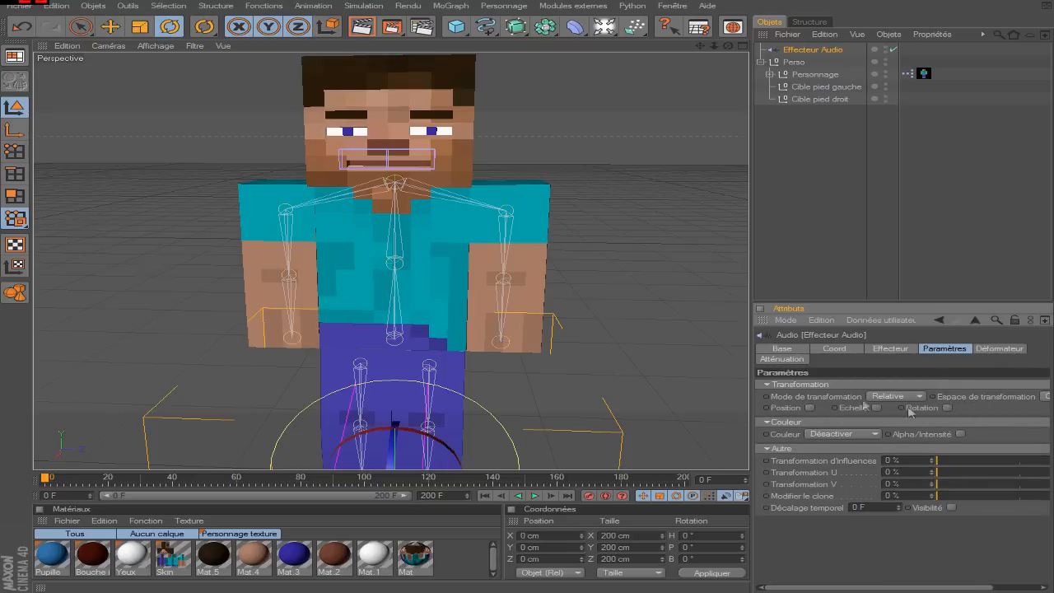
{"action": "left_click", "coordinate": [765, 385]}
{"action": "left_click", "coordinate": [767, 395]}
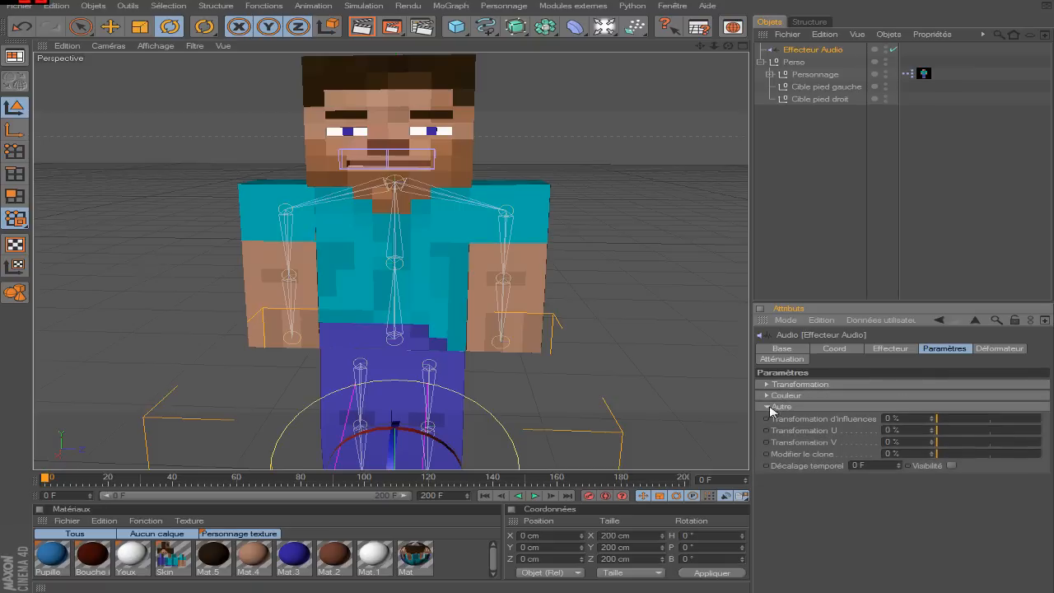
{"action": "left_click", "coordinate": [769, 407]}
{"action": "left_click", "coordinate": [903, 349]}
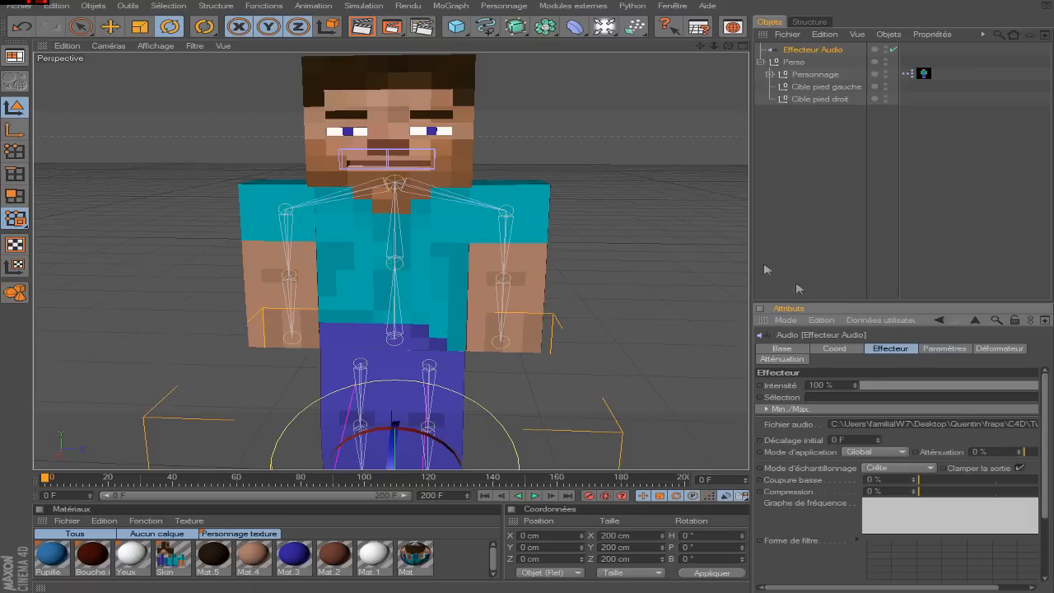
{"action": "left_click", "coordinate": [807, 233]}
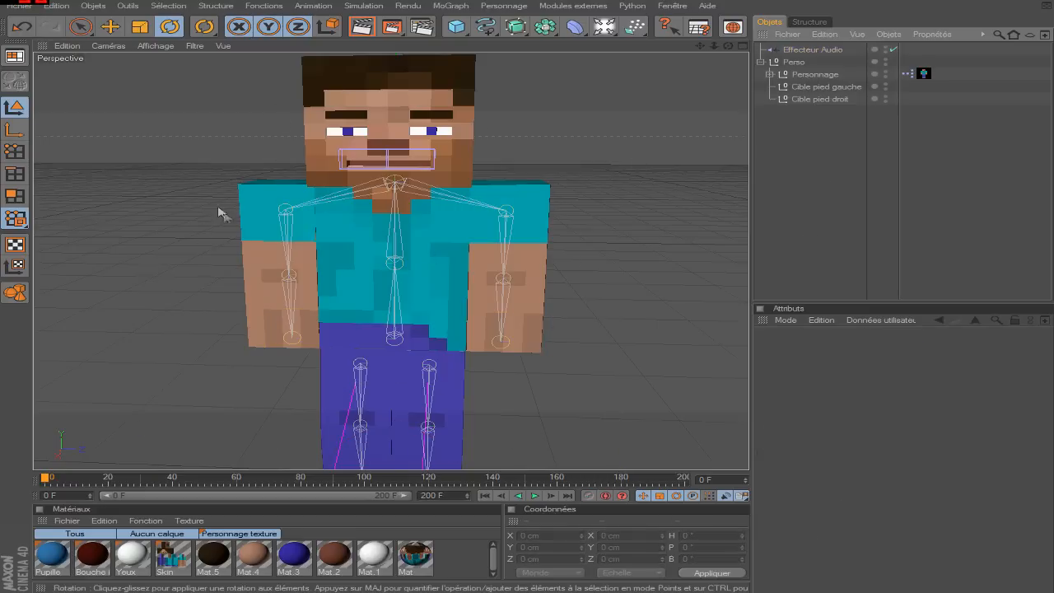
Examine the character's face and mouth up close in the perspective view.
{"action": "scroll", "coordinate": [377, 156], "scroll_direction": "up", "scroll_amount": 5}
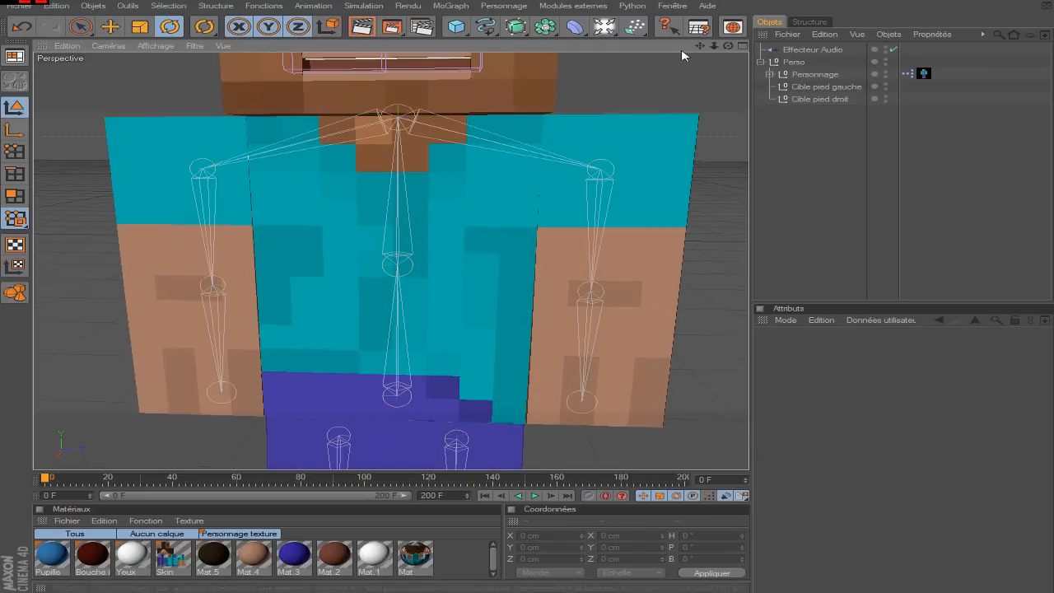
{"action": "left_click_drag", "start_coordinate": [700, 47], "coordinate": [756, 168]}
{"action": "scroll", "coordinate": [494, 205], "scroll_direction": "up", "scroll_amount": 2}
{"action": "scroll", "coordinate": [508, 211], "scroll_direction": "down", "scroll_amount": 5}
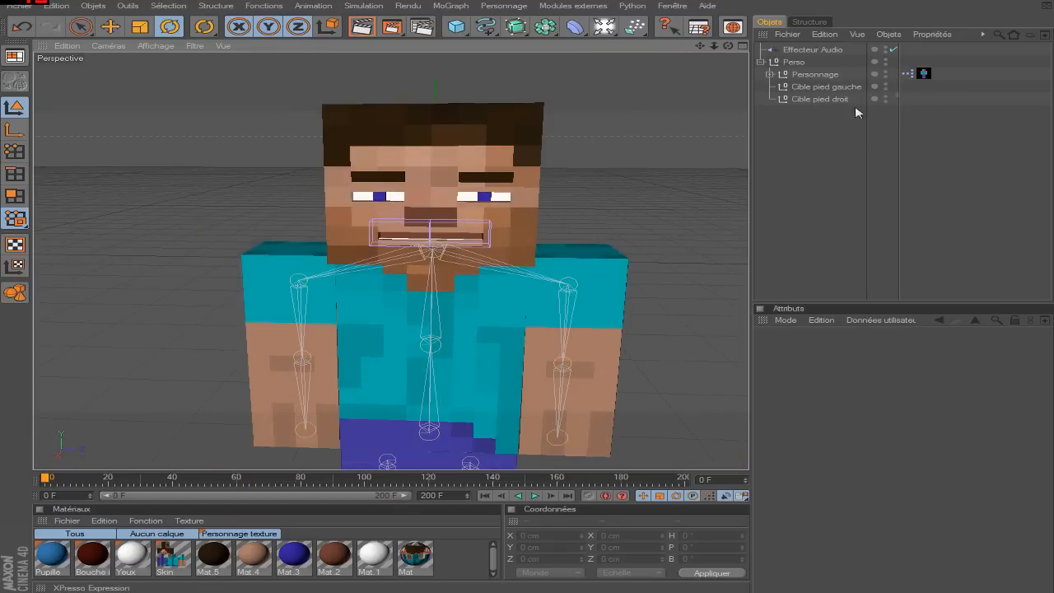
{"action": "scroll", "coordinate": [559, 229], "scroll_direction": "up", "scroll_amount": 4}
{"action": "scroll", "coordinate": [622, 126], "scroll_direction": "down", "scroll_amount": 4}
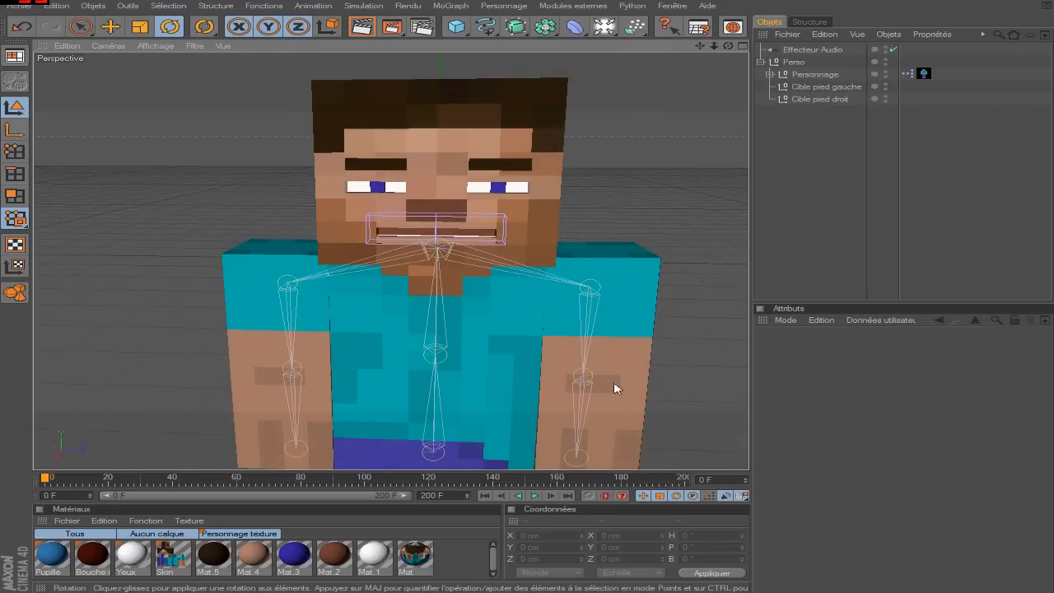
{"action": "scroll", "coordinate": [590, 310], "scroll_direction": "up", "scroll_amount": 6}
{"action": "scroll", "coordinate": [673, 64], "scroll_direction": "down", "scroll_amount": 6}
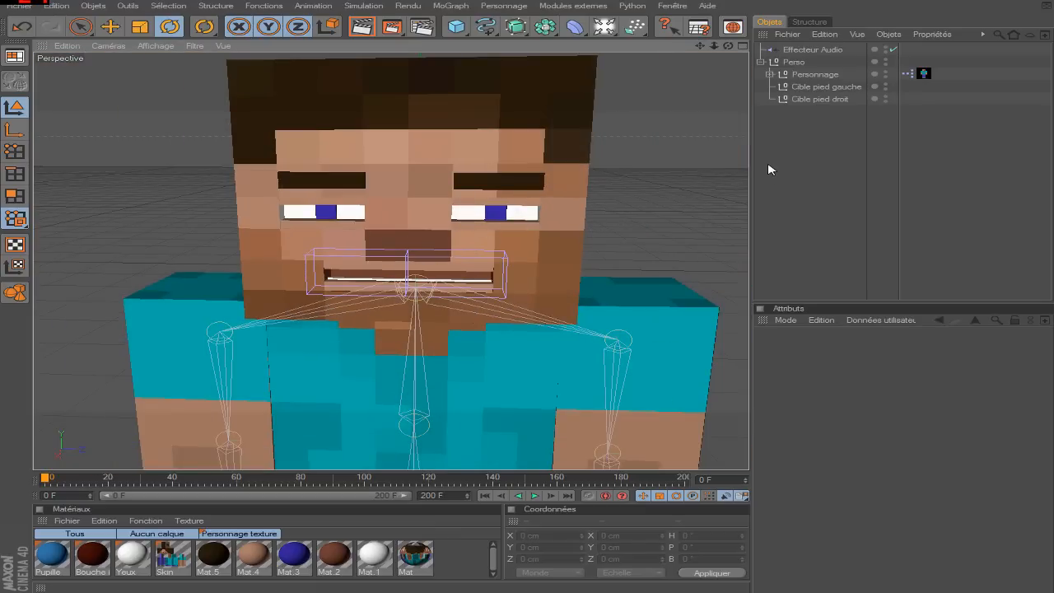
Add the Effecteur Audio to the Personnage's XPresso graph as a node with an Objet output port.
{"action": "double_click", "coordinate": [909, 74]}
{"action": "left_click_drag", "start_coordinate": [614, 98], "coordinate": [906, 76]}
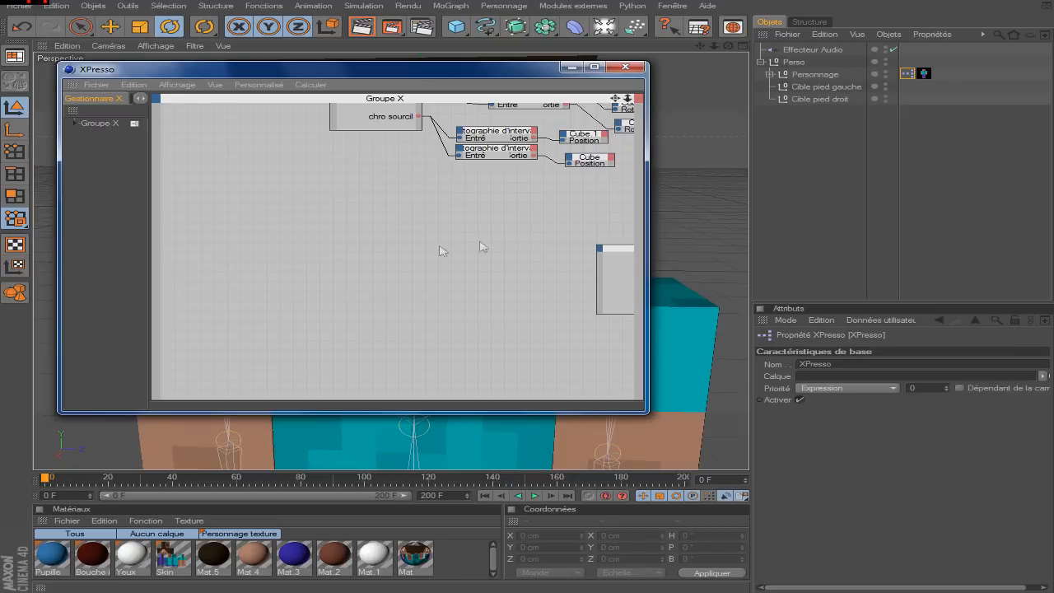
{"action": "left_click_drag", "start_coordinate": [815, 51], "coordinate": [226, 239]}
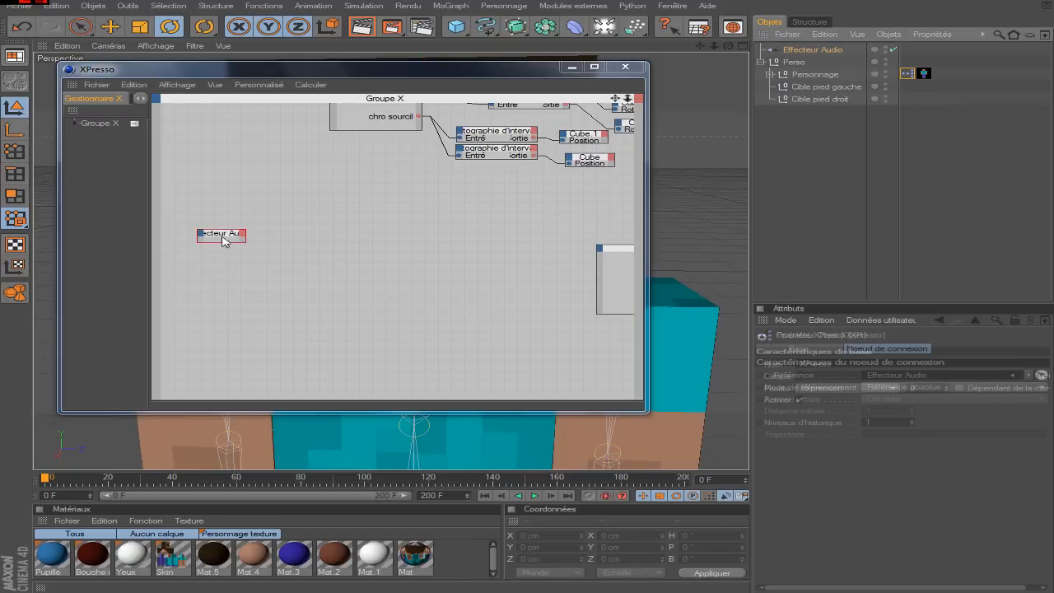
{"action": "scroll", "coordinate": [234, 253], "scroll_direction": "up", "scroll_amount": 2}
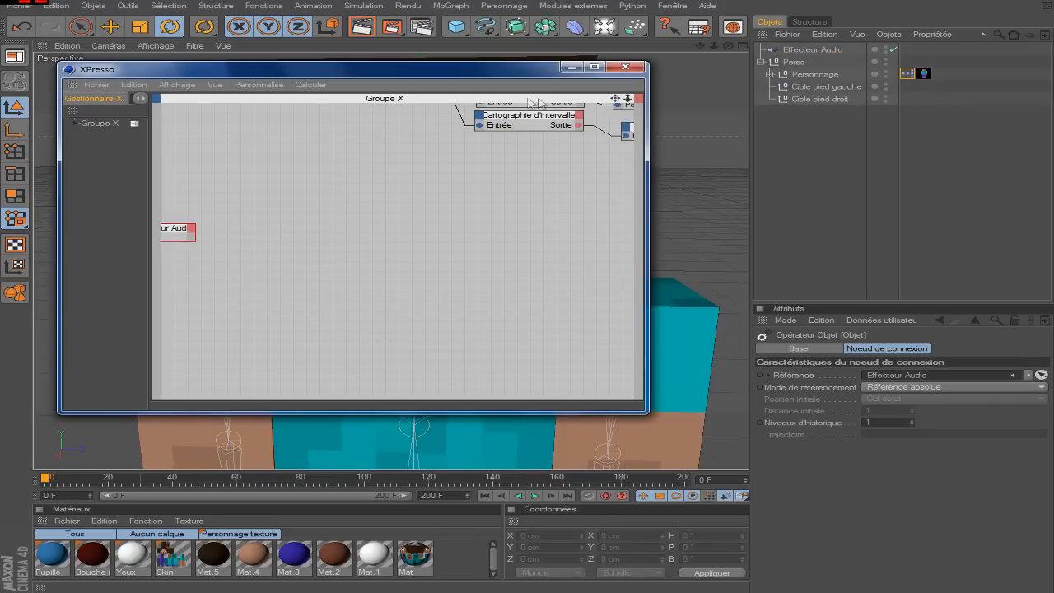
{"action": "left_click_drag", "start_coordinate": [627, 99], "coordinate": [293, 246]}
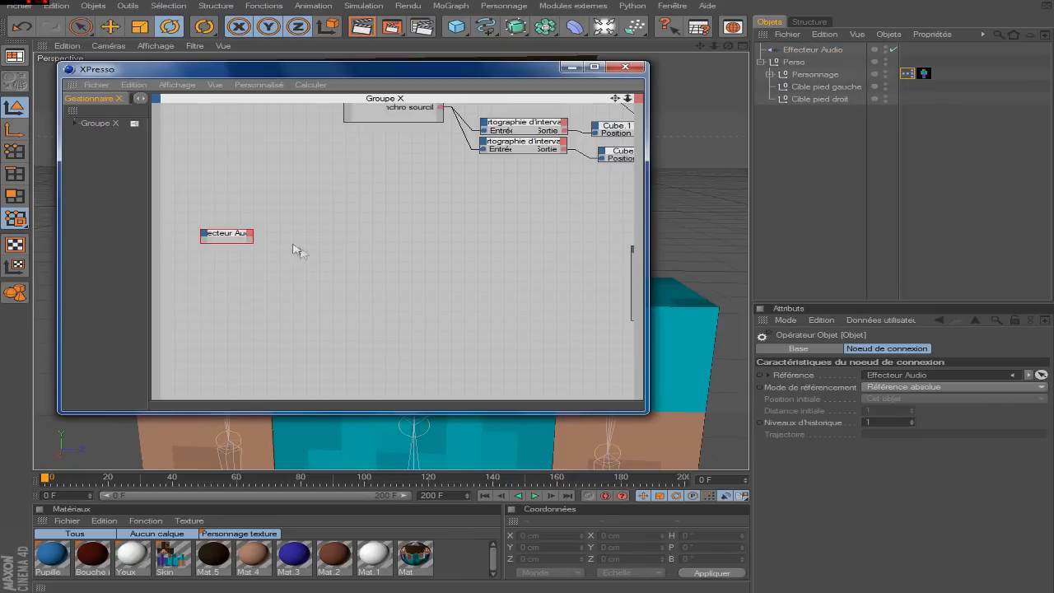
{"action": "left_click", "coordinate": [252, 236]}
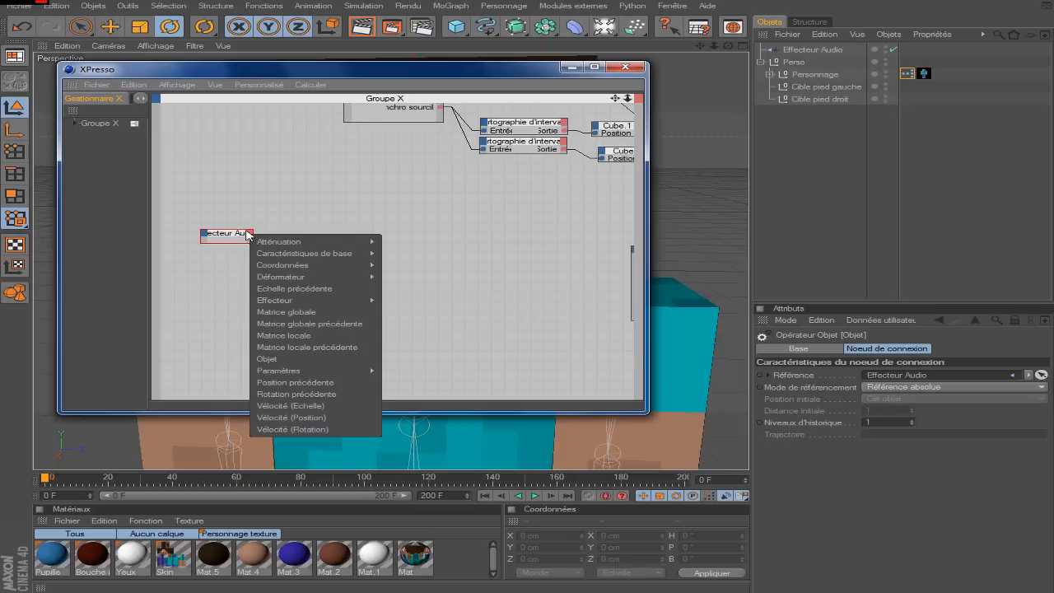
{"action": "left_click", "coordinate": [303, 360]}
Add a MoGraph Echantillon node and connect the Effecteur Audio's Objet output to its Effecteur input.
{"action": "right_click", "coordinate": [344, 207]}
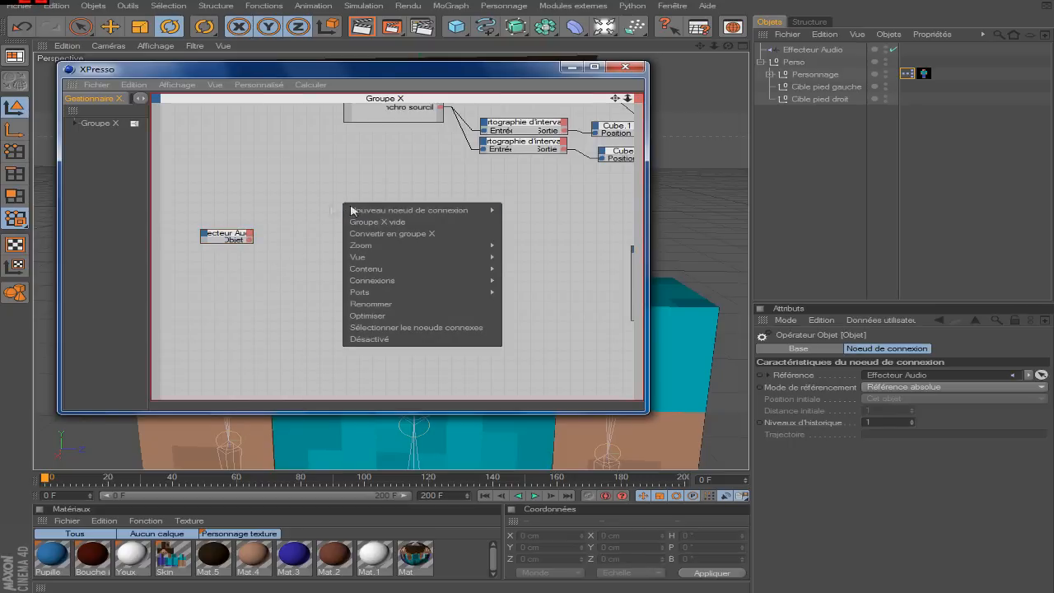
{"action": "mouse_move", "coordinate": [387, 210]}
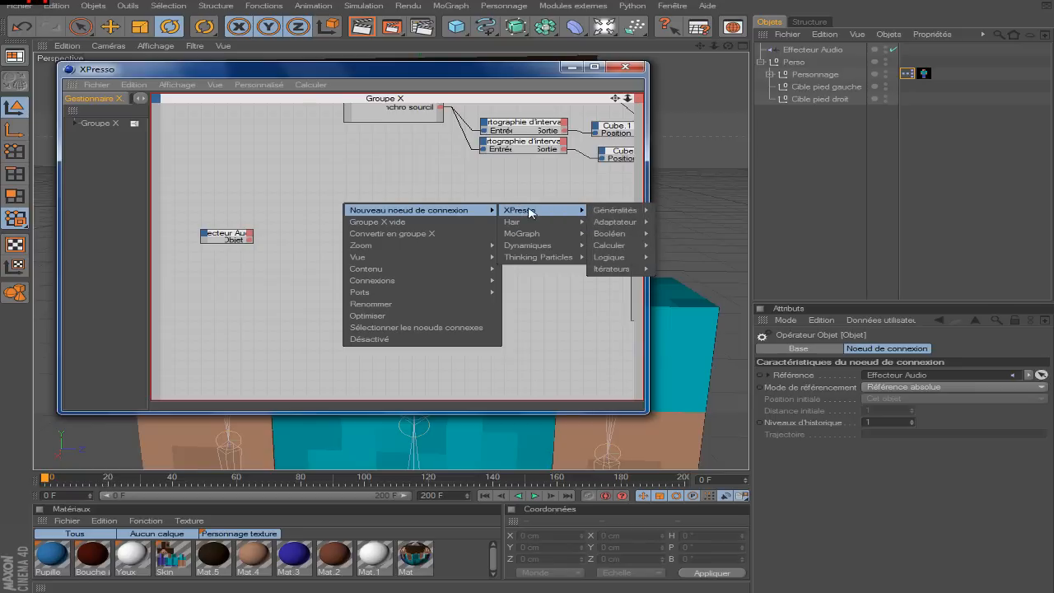
{"action": "mouse_move", "coordinate": [542, 235]}
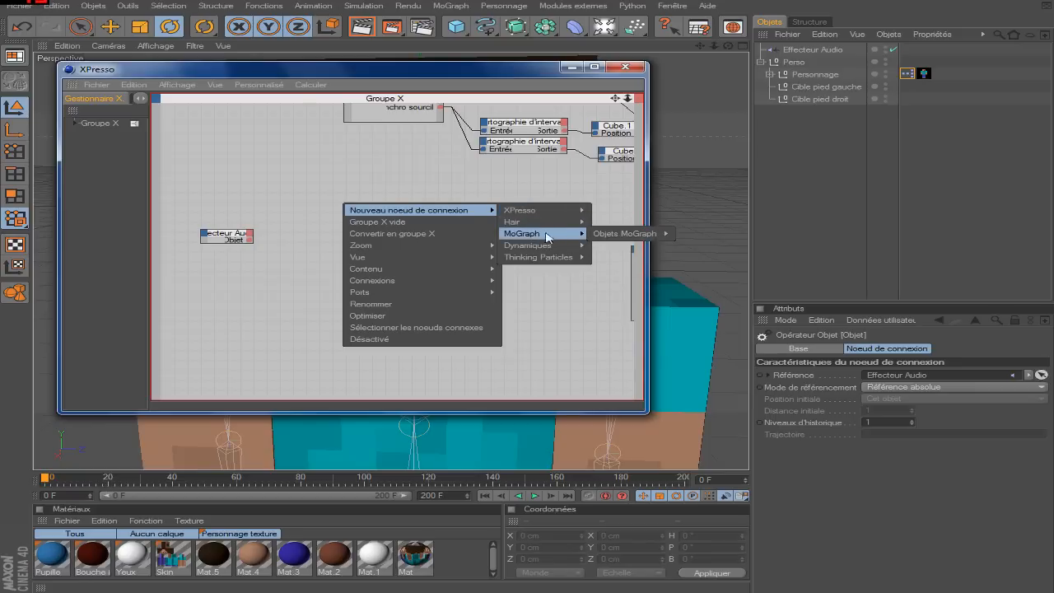
{"action": "mouse_move", "coordinate": [626, 234]}
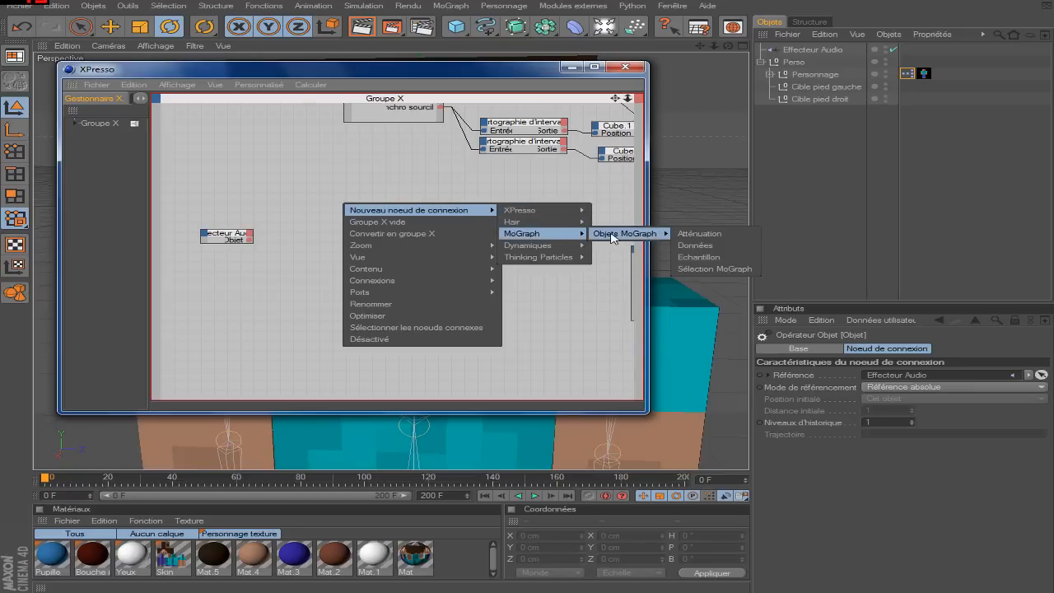
{"action": "left_click", "coordinate": [713, 258]}
{"action": "left_click_drag", "start_coordinate": [336, 198], "coordinate": [371, 235]}
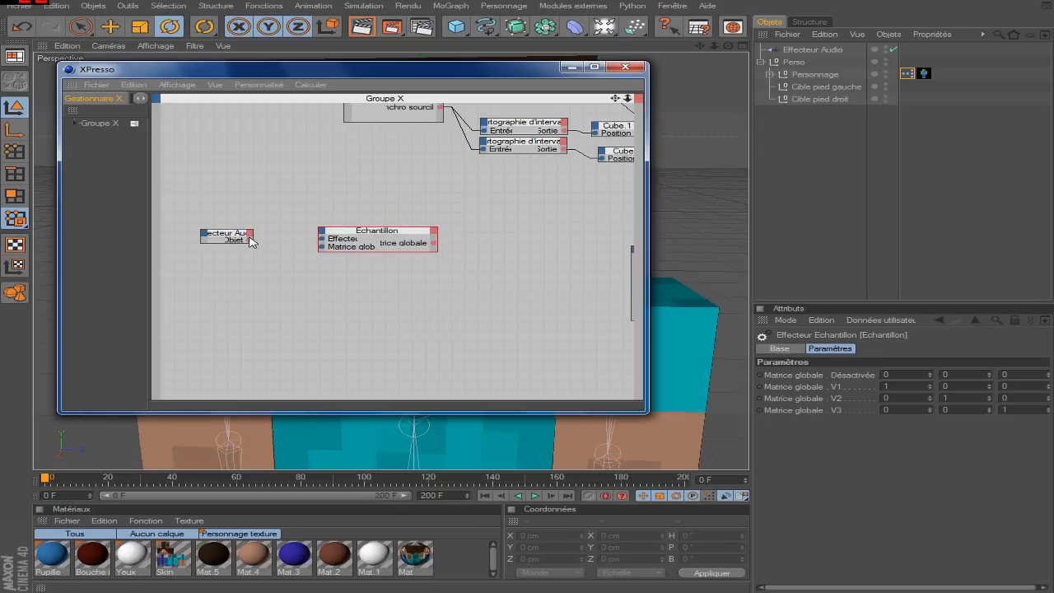
{"action": "left_click_drag", "start_coordinate": [250, 240], "coordinate": [323, 239]}
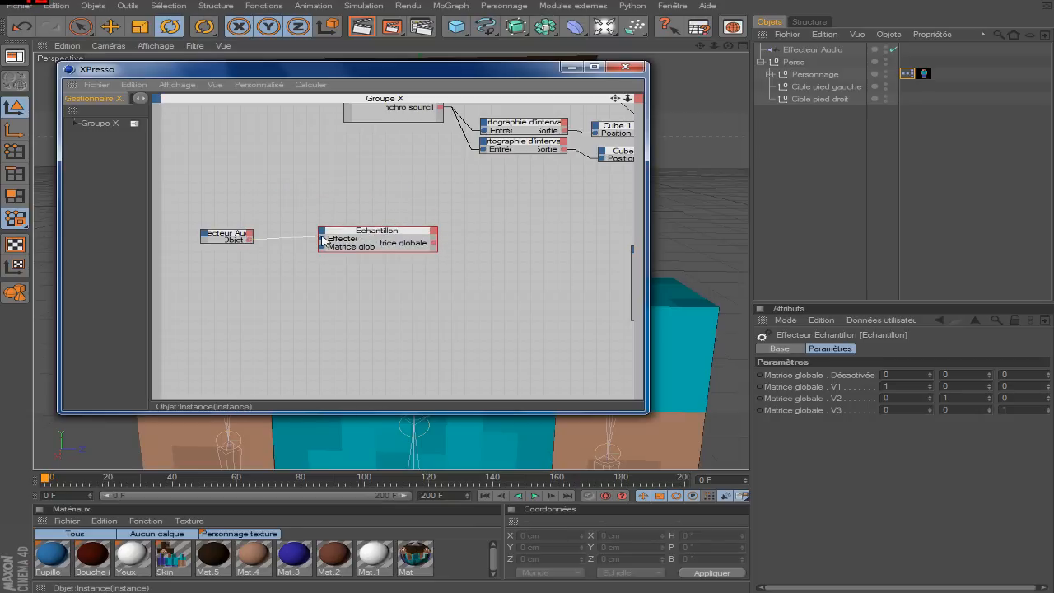
Add an Intensité output port to the Echantillon node and move the node closer to the Effecteur Audio node.
{"action": "left_click", "coordinate": [435, 237]}
{"action": "left_click", "coordinate": [452, 249]}
{"action": "left_click_drag", "start_coordinate": [421, 234], "coordinate": [391, 234]}
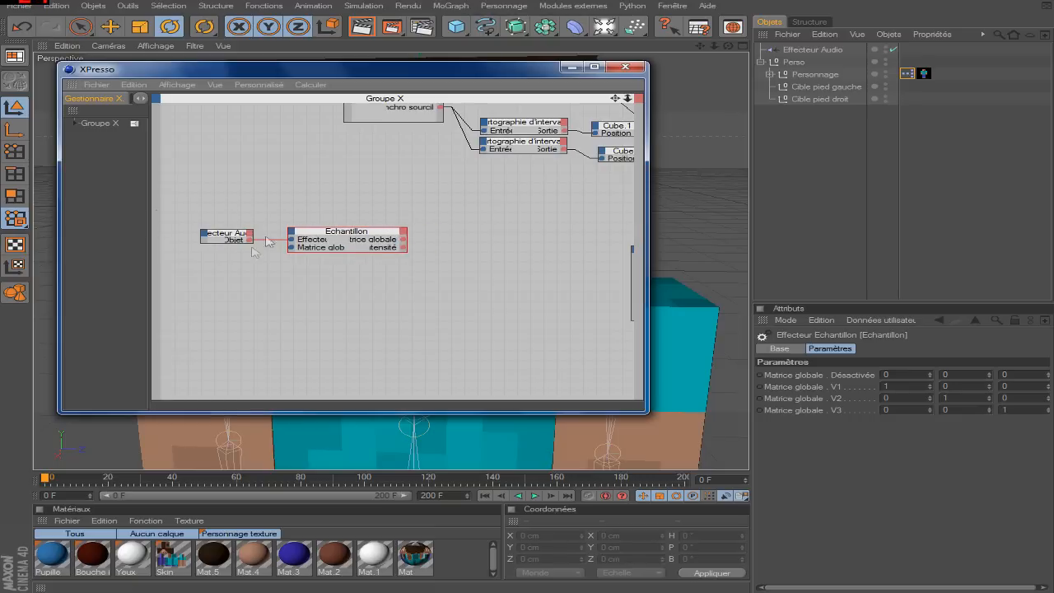
{"action": "left_click_drag", "start_coordinate": [382, 238], "coordinate": [369, 237]}
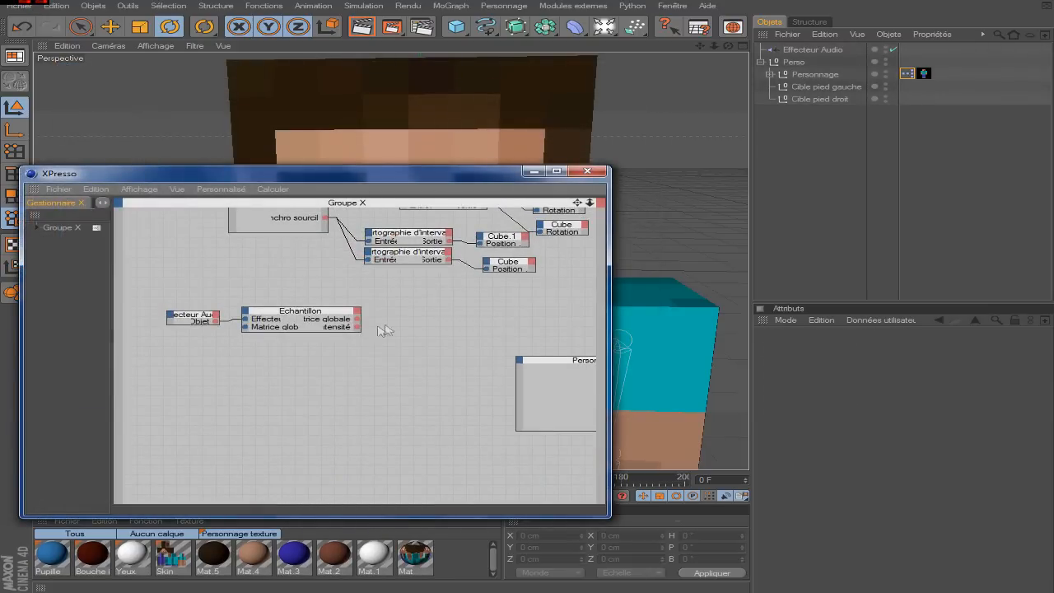
Add a Cartographie d'intervalle node to the graph and connect the Echantillon node's Intensité output to its Entrée port.
{"action": "right_click", "coordinate": [378, 329]}
{"action": "mouse_move", "coordinate": [452, 335]}
{"action": "mouse_move", "coordinate": [541, 336]}
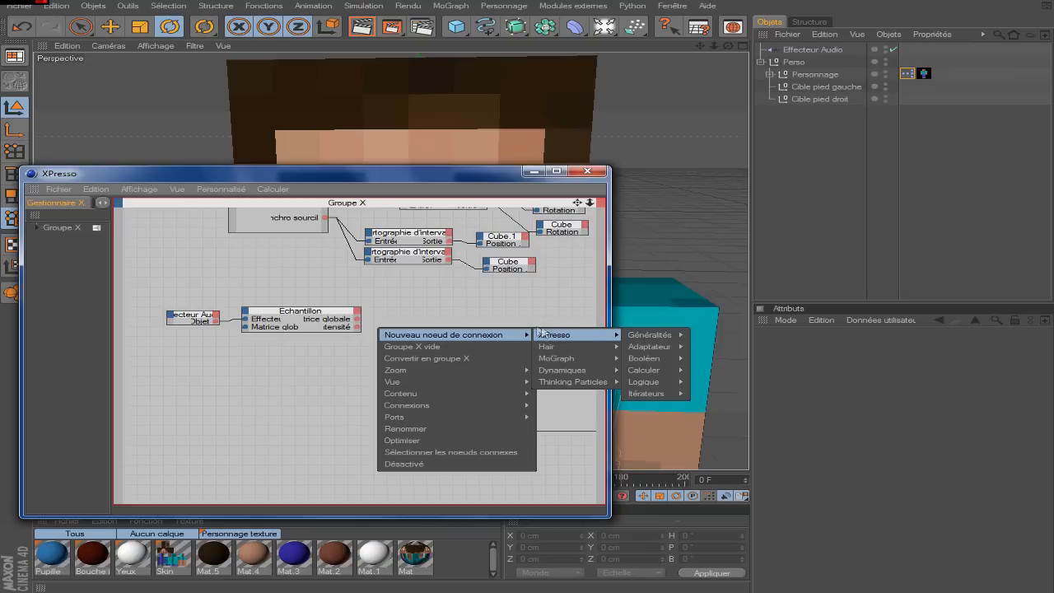
{"action": "mouse_move", "coordinate": [650, 375]}
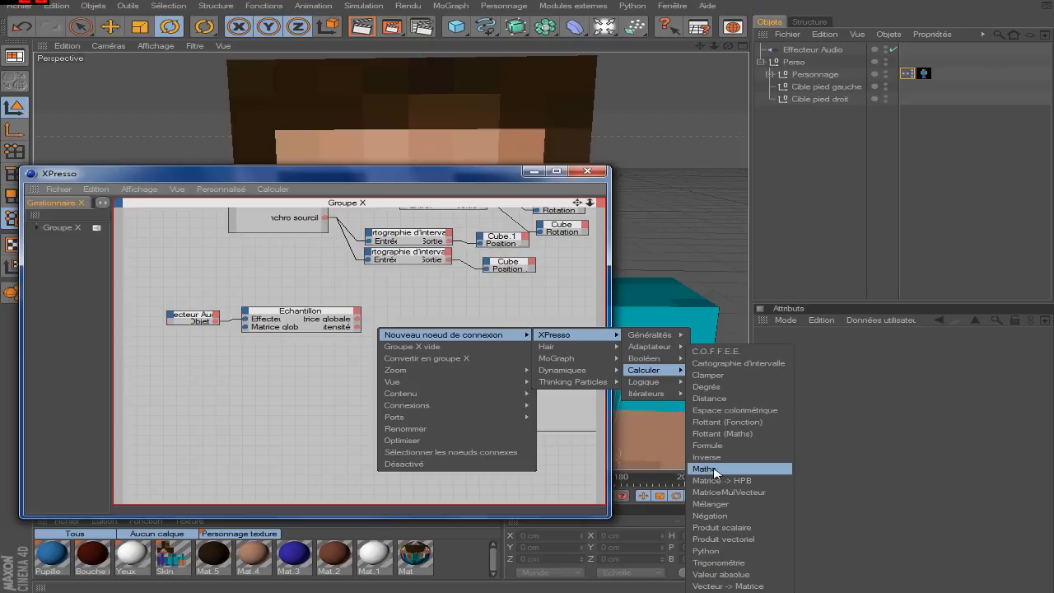
{"action": "left_click", "coordinate": [718, 366]}
{"action": "left_click_drag", "start_coordinate": [366, 327], "coordinate": [461, 319]}
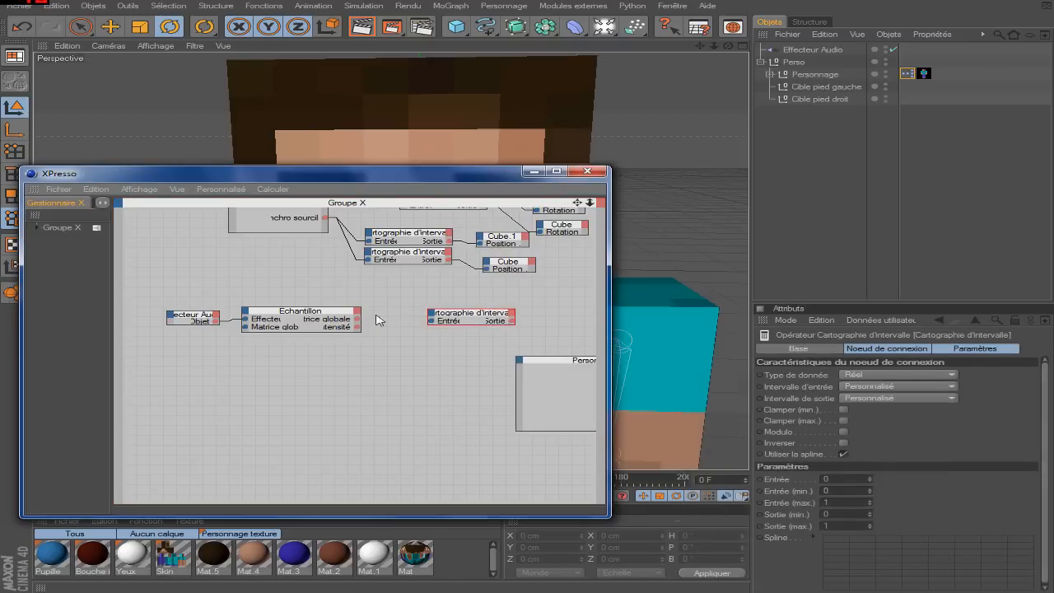
{"action": "left_click_drag", "start_coordinate": [357, 326], "coordinate": [467, 321]}
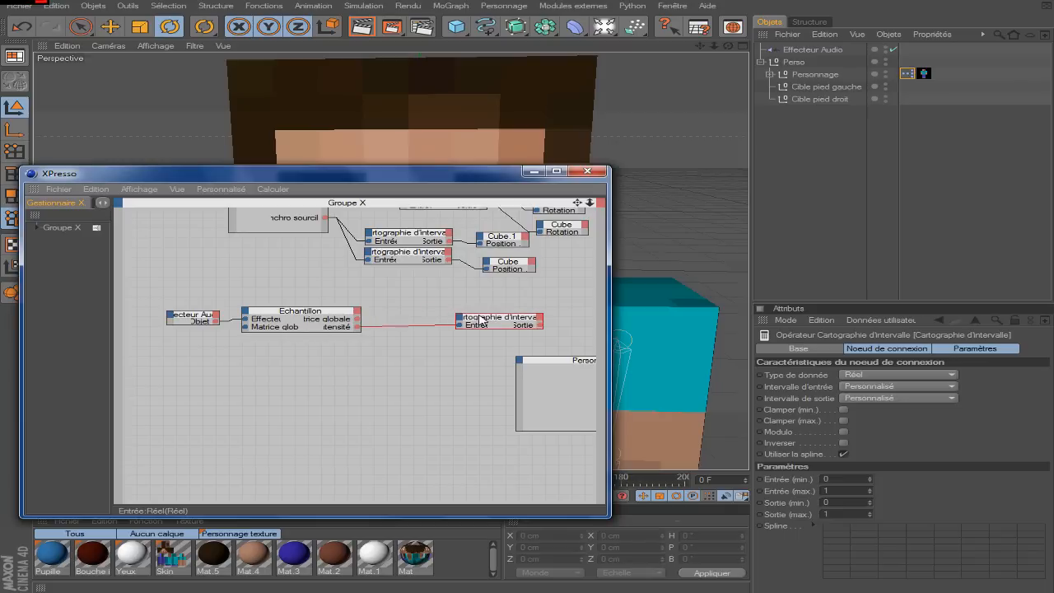
Add a Résultat node below the connection and feed it from the Echantillon node's Intensité output.
{"action": "left_click", "coordinate": [362, 362]}
{"action": "right_click", "coordinate": [359, 347]}
{"action": "mouse_move", "coordinate": [504, 354]}
{"action": "mouse_move", "coordinate": [540, 357]}
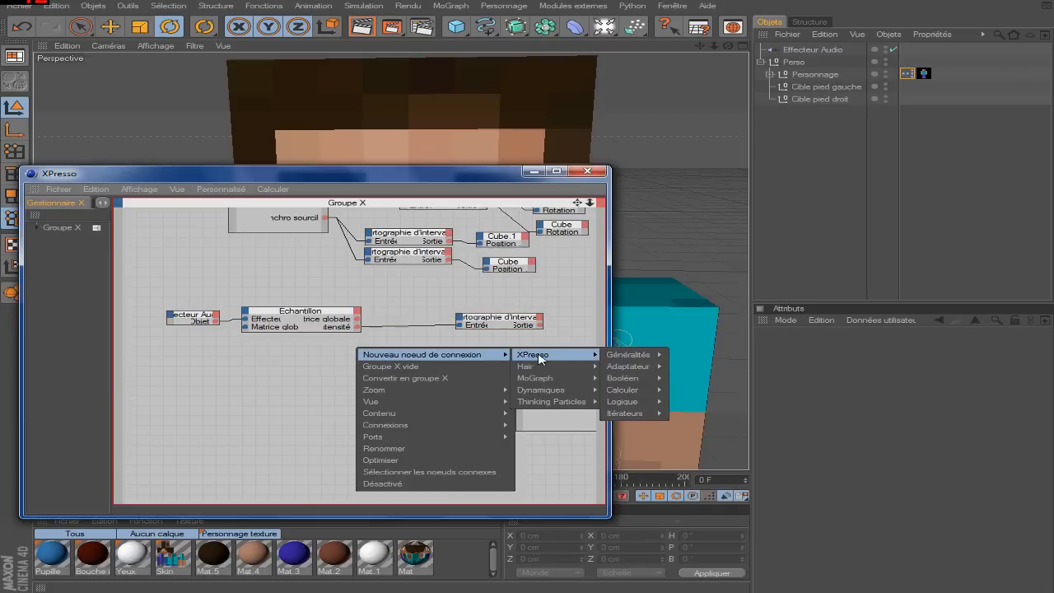
{"action": "mouse_move", "coordinate": [605, 355]}
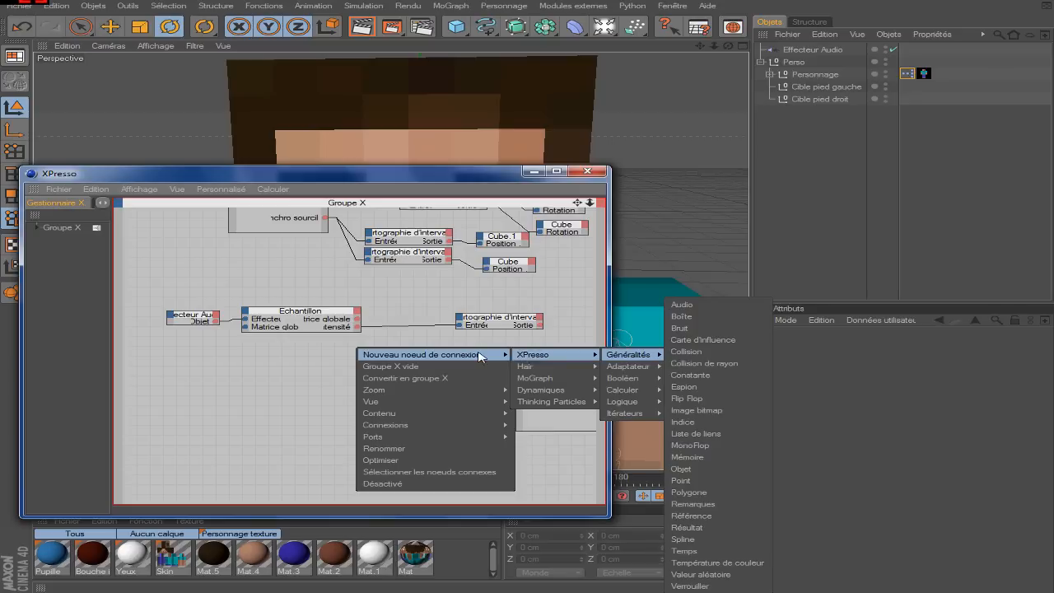
{"action": "left_click", "coordinate": [707, 527]}
{"action": "left_click_drag", "start_coordinate": [350, 346], "coordinate": [436, 374]}
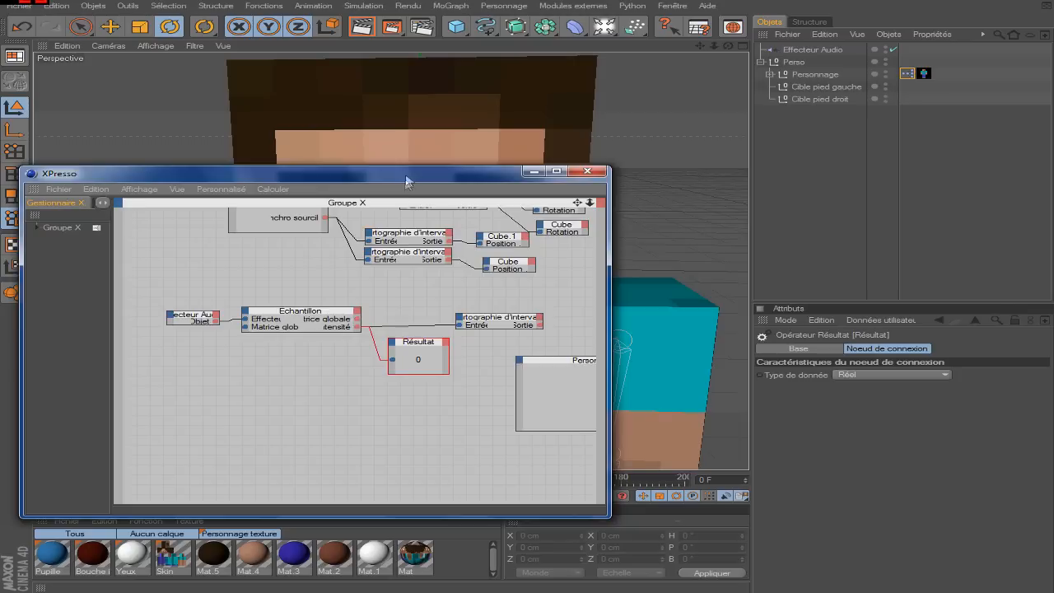
Move the XPresso window clear of the timeline and play the animation to read the intensity in the Résultat node.
{"action": "left_click_drag", "start_coordinate": [408, 177], "coordinate": [490, 106]}
{"action": "left_click", "coordinate": [534, 495]}
{"action": "left_click", "coordinate": [534, 496]}
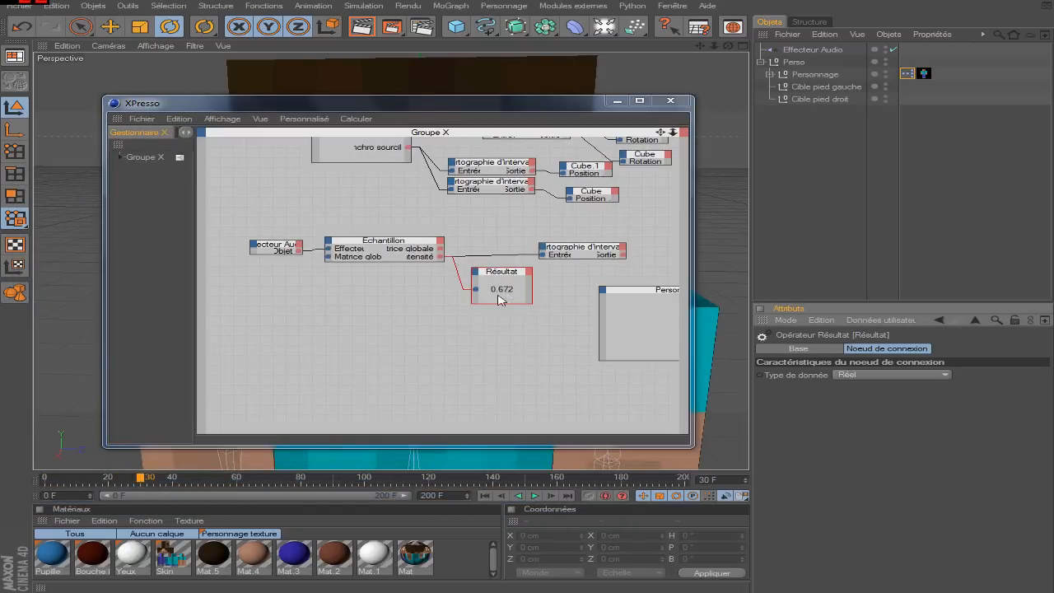
{"action": "left_click", "coordinate": [534, 496]}
{"action": "left_click", "coordinate": [535, 496]}
Delete the Résultat node and group the Cartographie d'intervalle, Echantillon and Effecteur Audio nodes closer together in free space.
{"action": "left_click", "coordinate": [499, 275]}
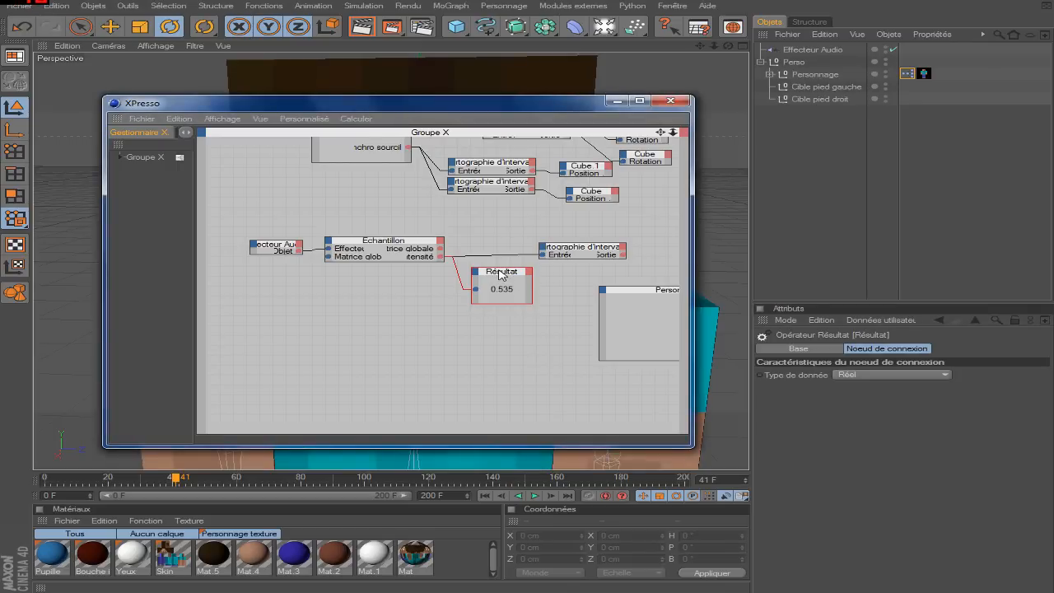
{"action": "key", "text": "Delete"}
{"action": "left_click", "coordinate": [577, 247]}
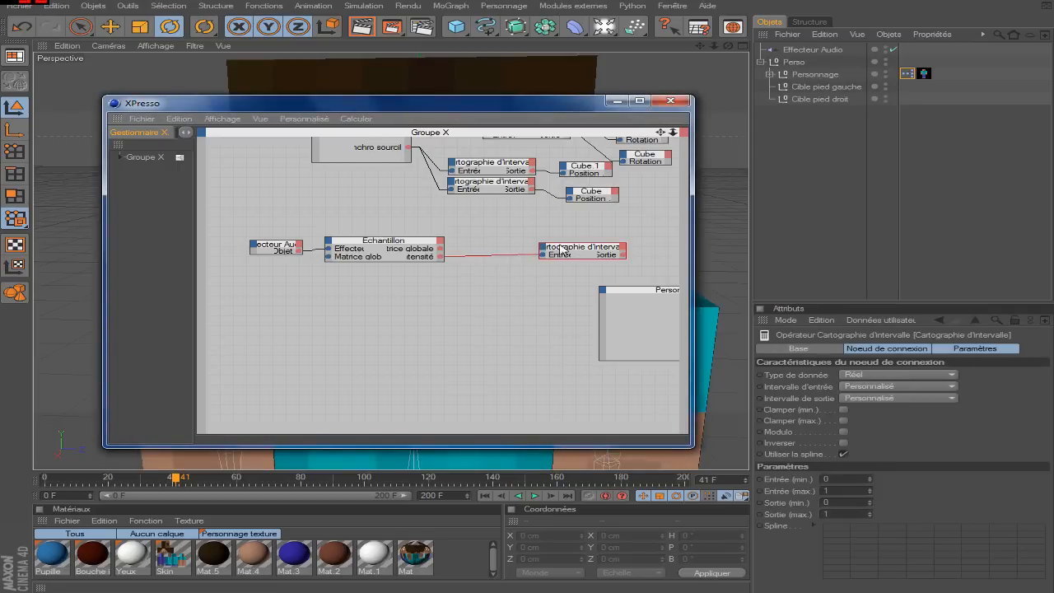
{"action": "left_click_drag", "start_coordinate": [571, 247], "coordinate": [511, 251]}
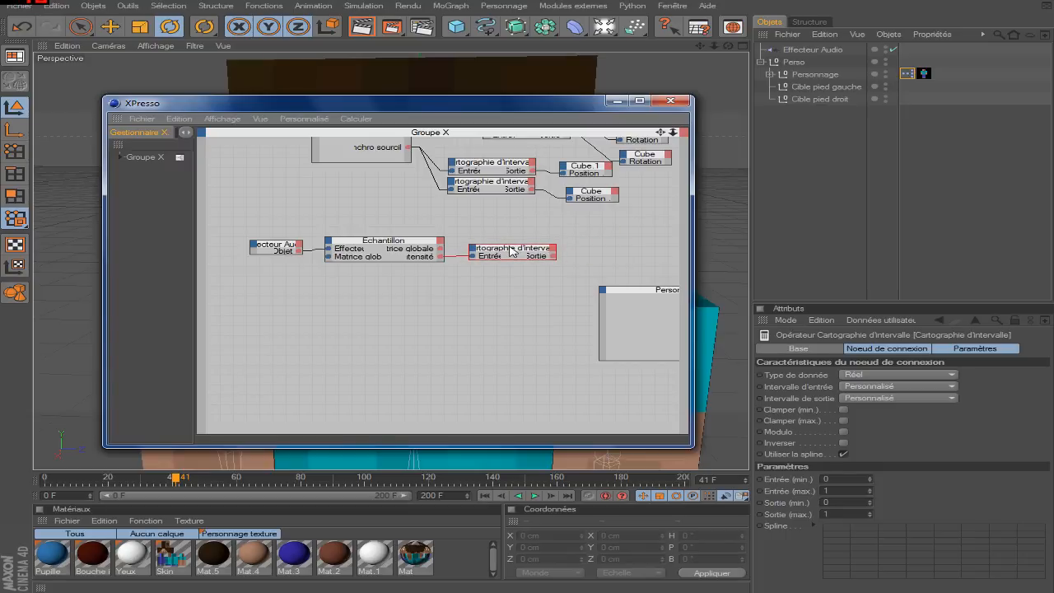
{"action": "left_click_drag", "start_coordinate": [574, 276], "coordinate": [237, 226]}
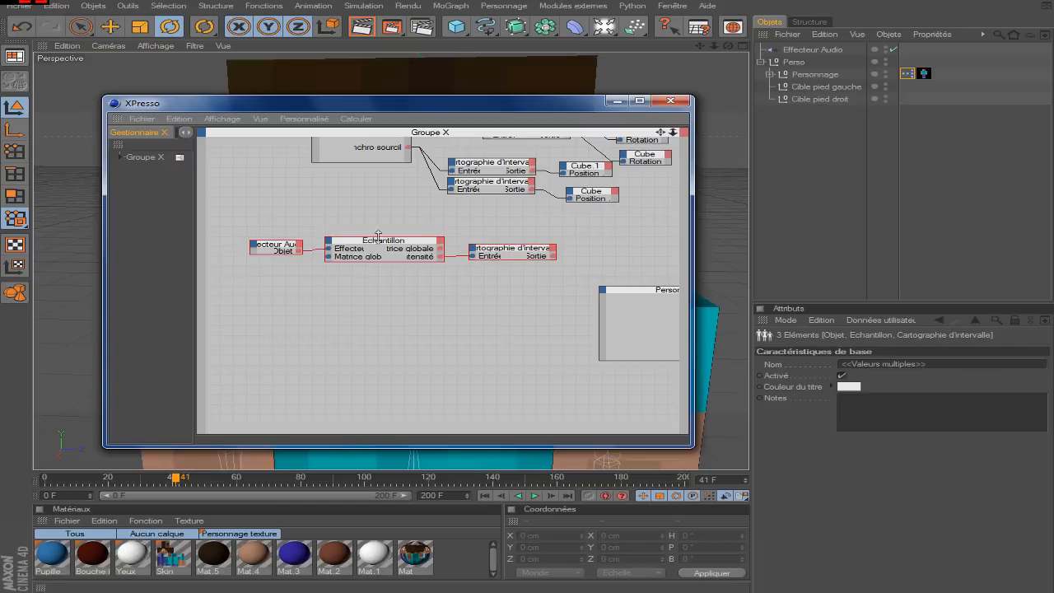
{"action": "left_click_drag", "start_coordinate": [394, 246], "coordinate": [313, 251]}
Examine how the existing Personnage node's mouth outputs are wired in the XPresso graph.
{"action": "left_click_drag", "start_coordinate": [433, 103], "coordinate": [384, 217]}
{"action": "left_click_drag", "start_coordinate": [609, 255], "coordinate": [294, 447]}
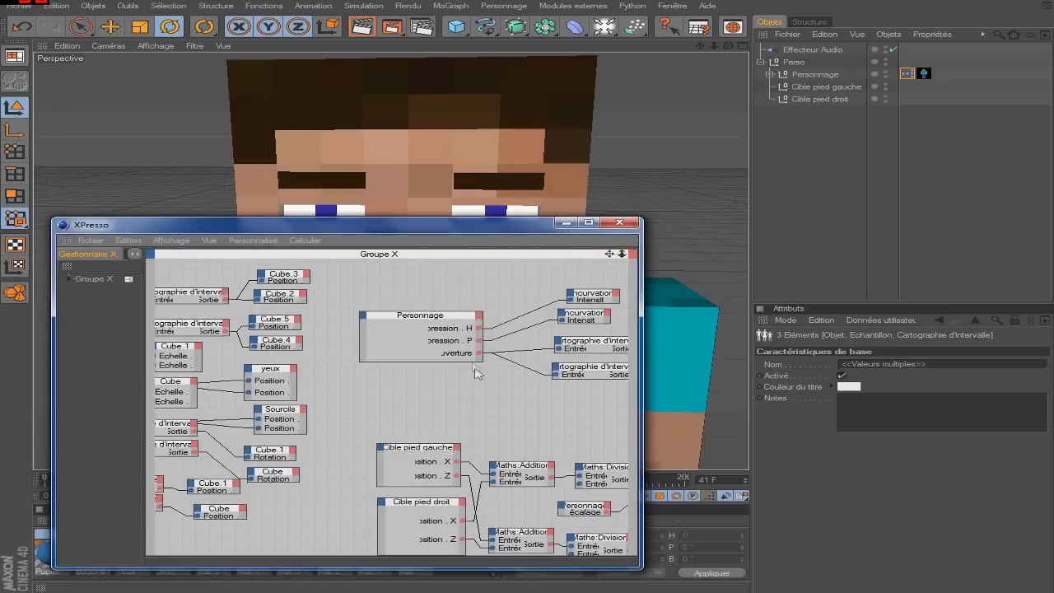
{"action": "left_click_drag", "start_coordinate": [610, 254], "coordinate": [839, 82]}
Inspect the new Cartographie d'intervalle node's Sortie (min.) value and its Intervalle de sortie choices.
{"action": "left_click", "coordinate": [383, 390]}
{"action": "left_click", "coordinate": [333, 370]}
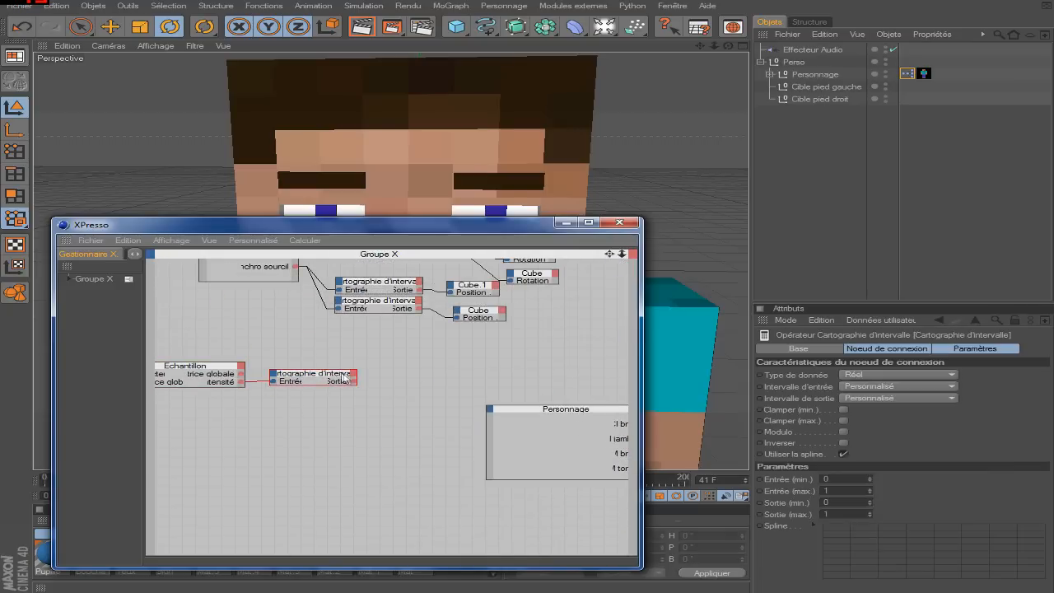
{"action": "left_click", "coordinate": [840, 502]}
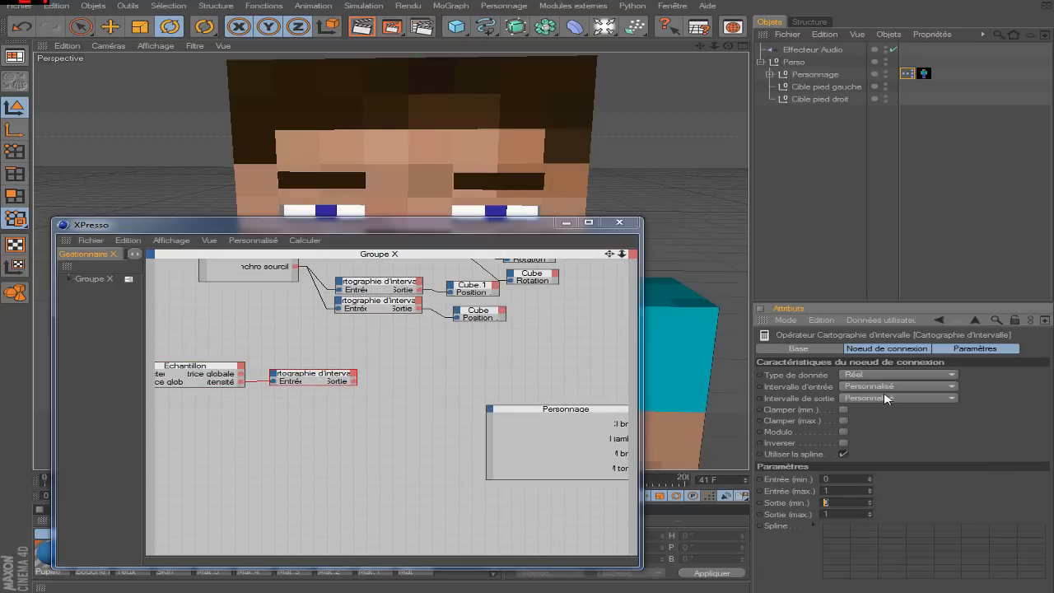
{"action": "left_click", "coordinate": [886, 399]}
{"action": "left_click", "coordinate": [879, 456]}
Add Personnage as a node with a Bouche Ouverture input, connect the Cartographie d'intervalle's Sortie to it, and close XPresso.
{"action": "left_click", "coordinate": [419, 400]}
{"action": "right_click", "coordinate": [401, 374]}
{"action": "left_click", "coordinate": [465, 384]}
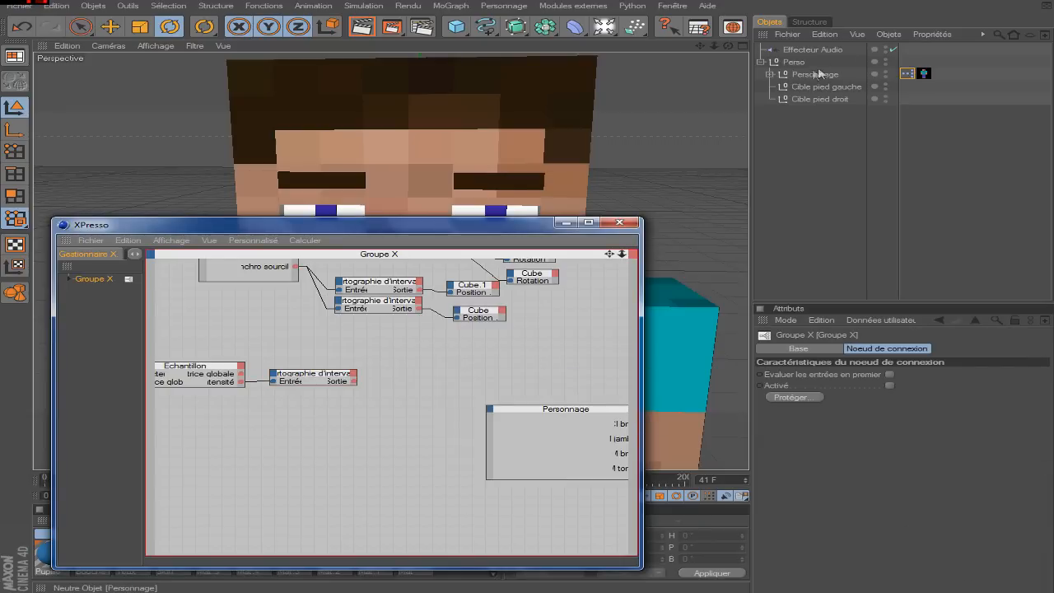
{"action": "left_click_drag", "start_coordinate": [821, 77], "coordinate": [397, 368]}
{"action": "left_click", "coordinate": [397, 369]}
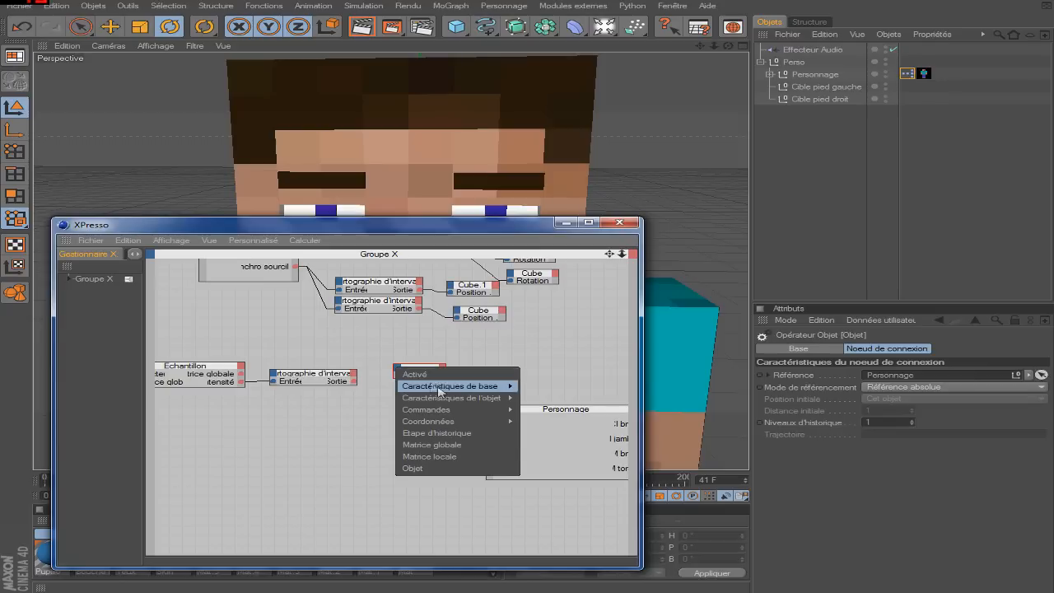
{"action": "mouse_move", "coordinate": [444, 402]}
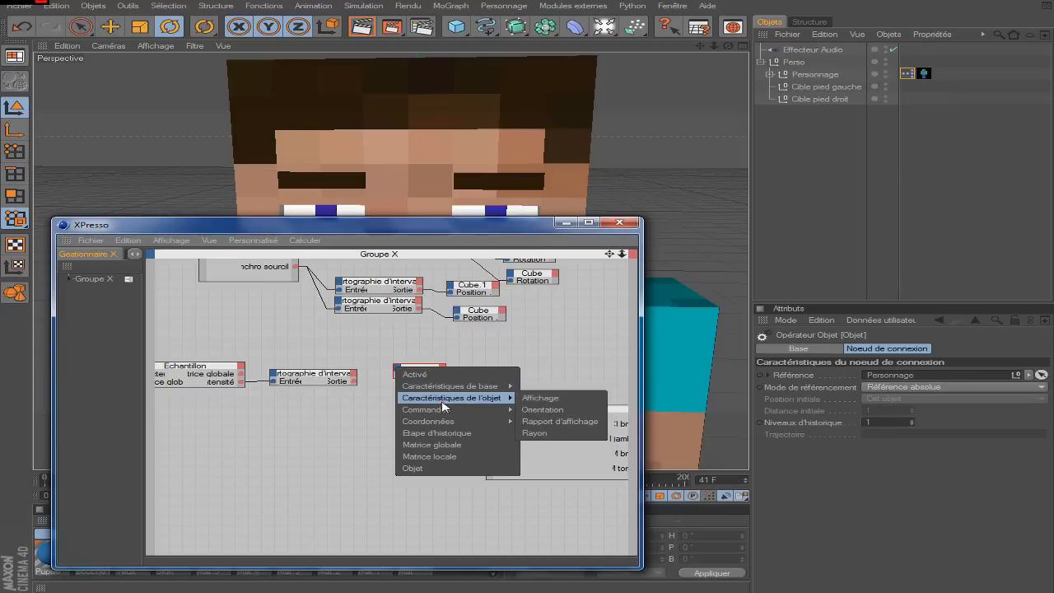
{"action": "mouse_move", "coordinate": [537, 410]}
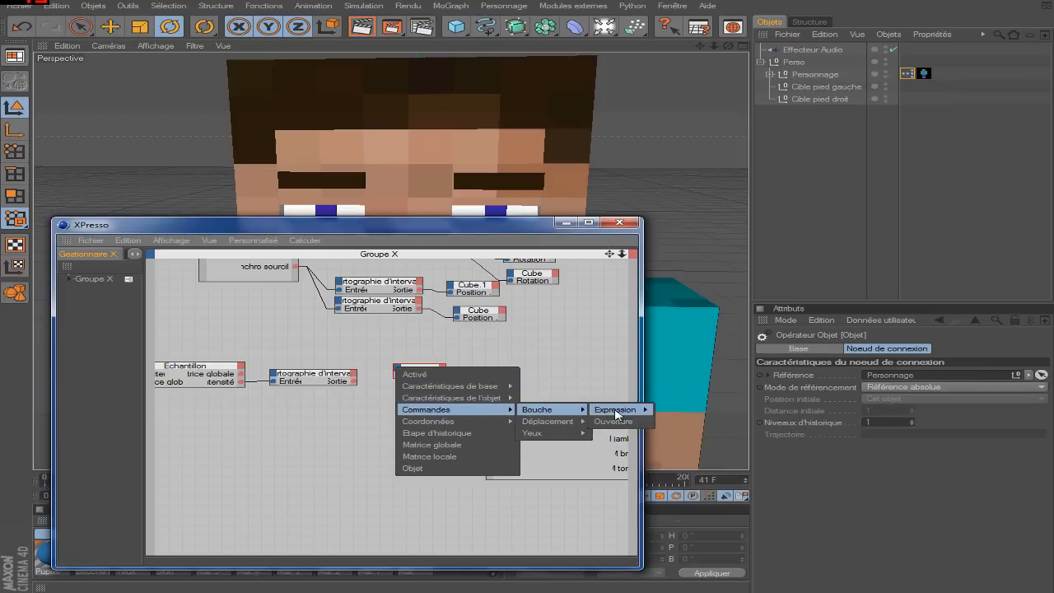
{"action": "left_click", "coordinate": [620, 422]}
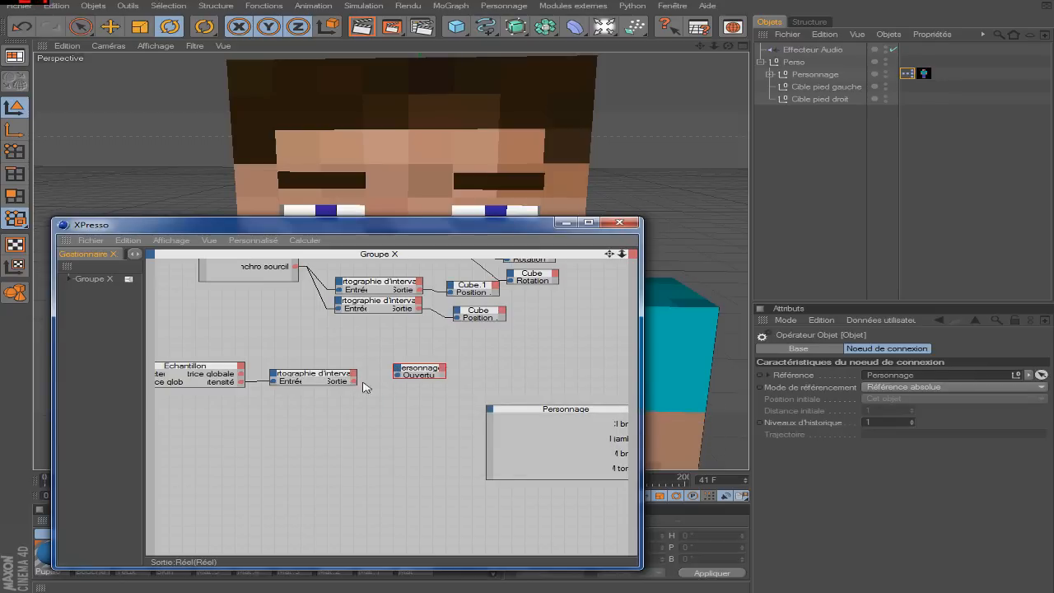
{"action": "left_click_drag", "start_coordinate": [398, 380], "coordinate": [399, 376]}
{"action": "left_click", "coordinate": [619, 223]}
Play the animation from the first frame and check the mouth movement and the Personnage's Ouverture value.
{"action": "left_click", "coordinate": [788, 219]}
{"action": "left_click", "coordinate": [493, 495]}
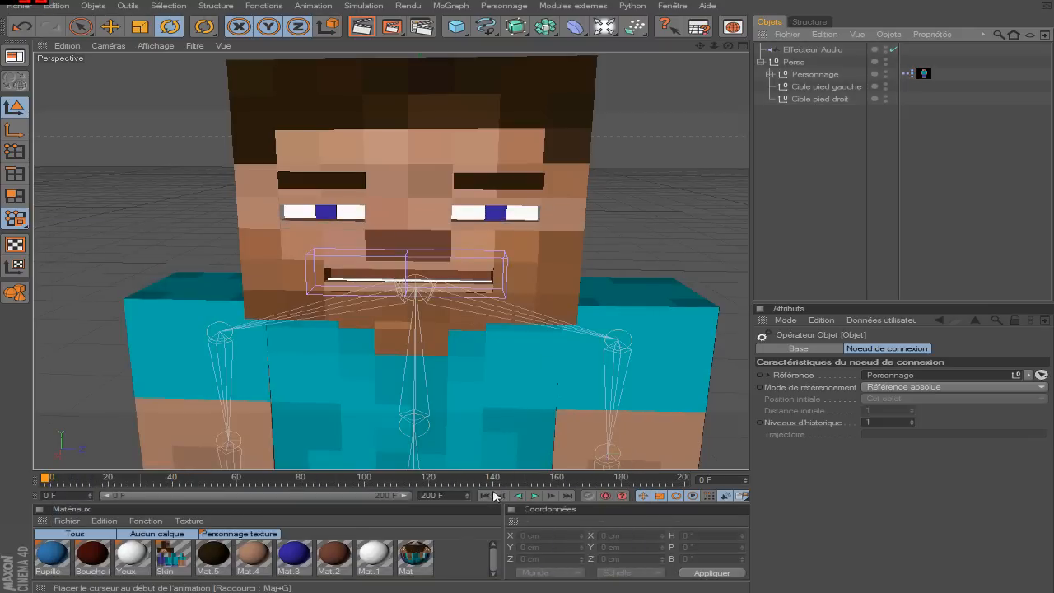
{"action": "left_click", "coordinate": [484, 496]}
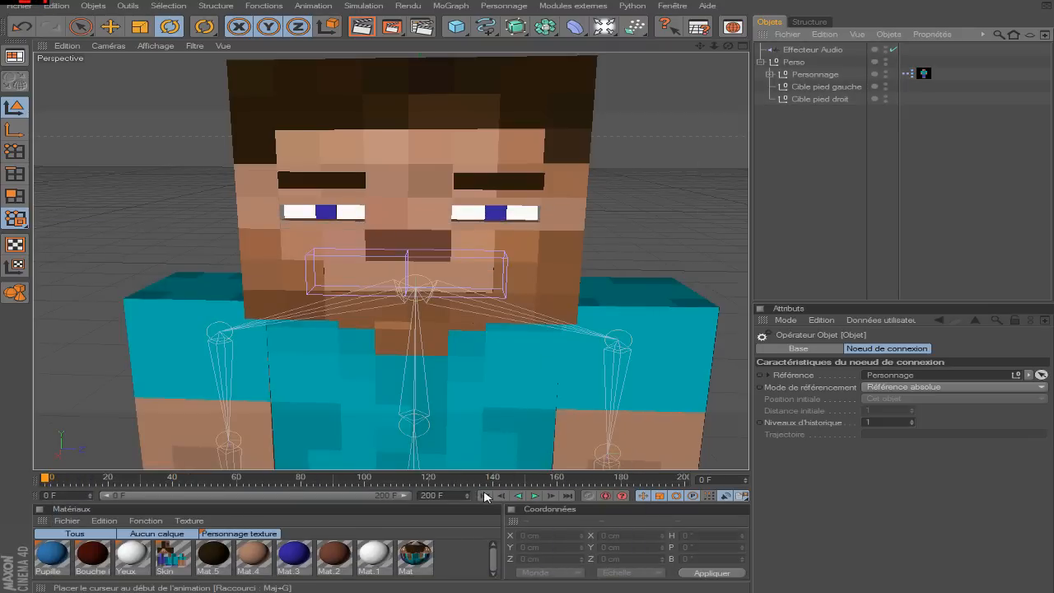
{"action": "left_click", "coordinate": [813, 76]}
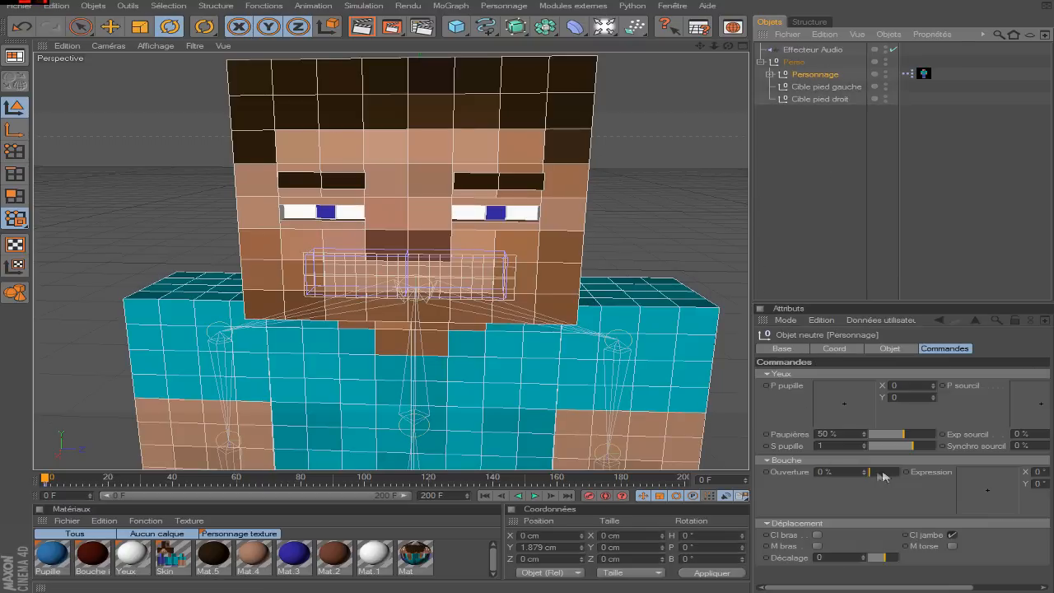
{"action": "left_click", "coordinate": [535, 495]}
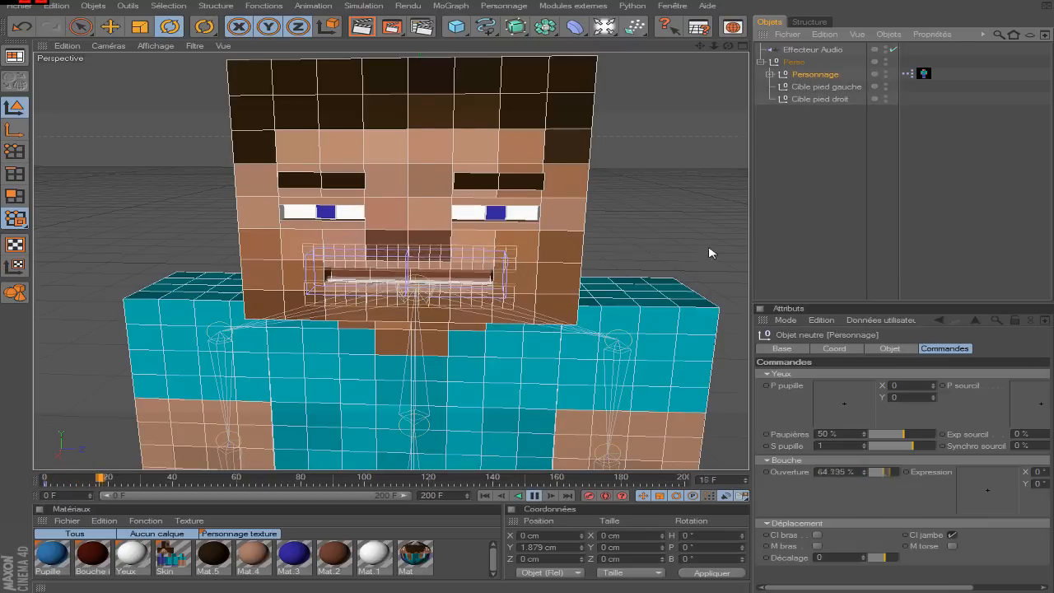
{"action": "left_click", "coordinate": [812, 165]}
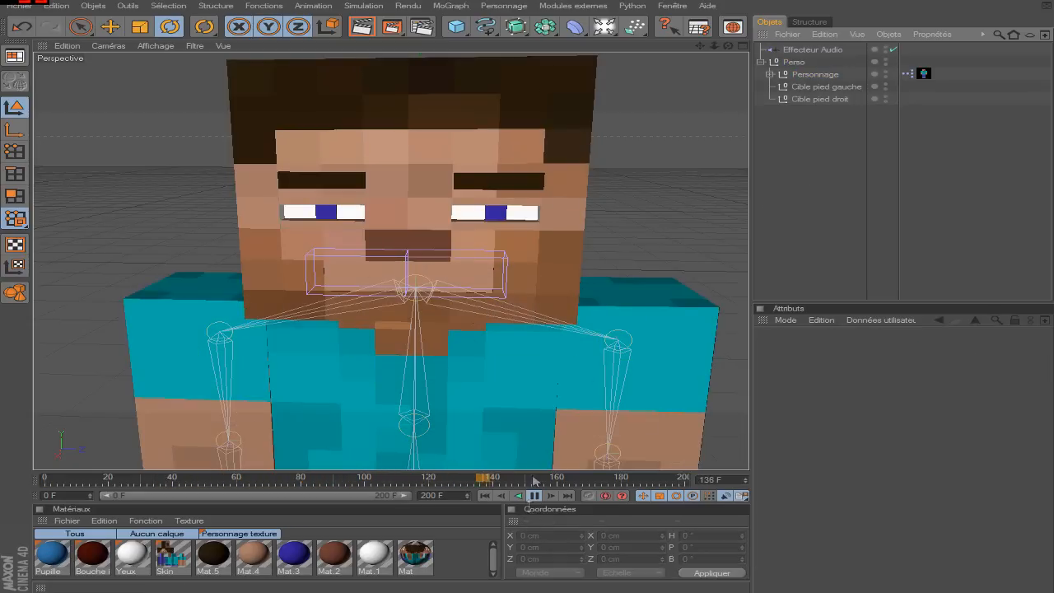
{"action": "left_click", "coordinate": [535, 495]}
Try to change the Personnage's mouth Ouverture by hand, and return the timeline to frame 0.
{"action": "left_click", "coordinate": [815, 74]}
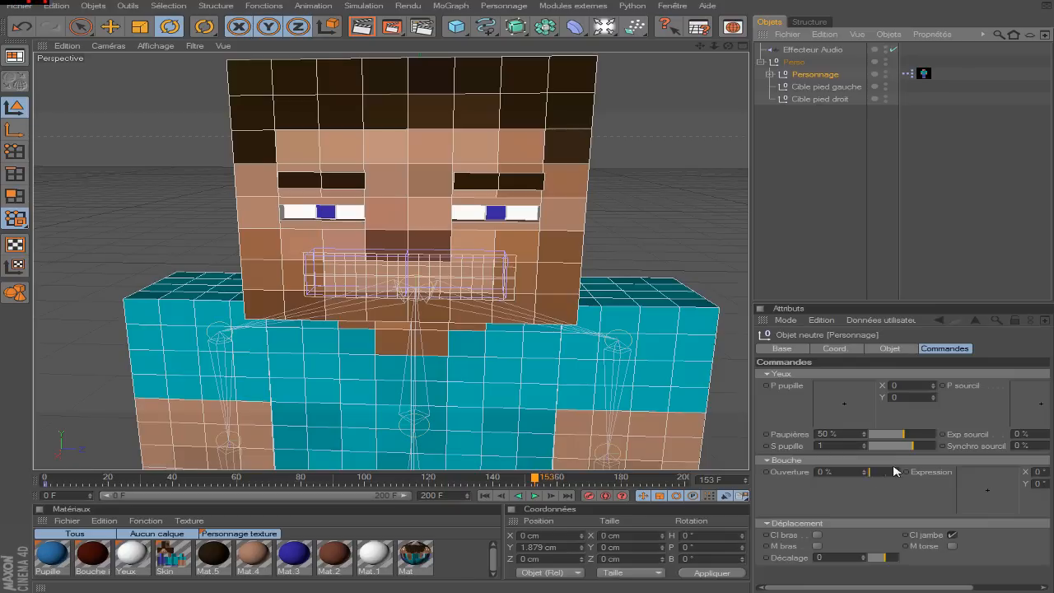
{"action": "left_click_drag", "start_coordinate": [879, 478], "coordinate": [888, 476]}
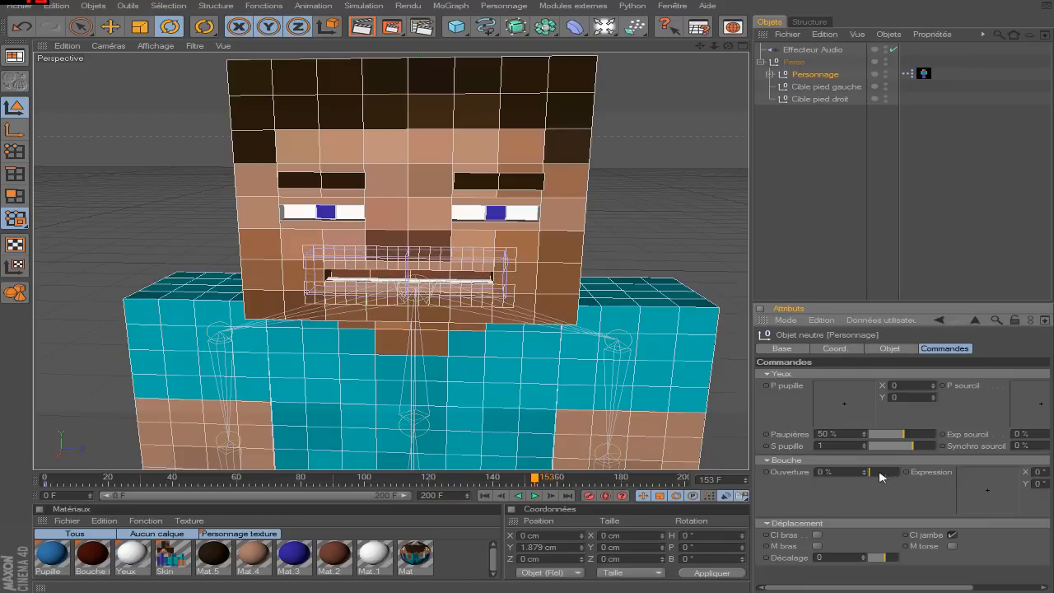
{"action": "left_click_drag", "start_coordinate": [544, 480], "coordinate": [14, 480]}
{"action": "left_click_drag", "start_coordinate": [179, 485], "coordinate": [227, 485]}
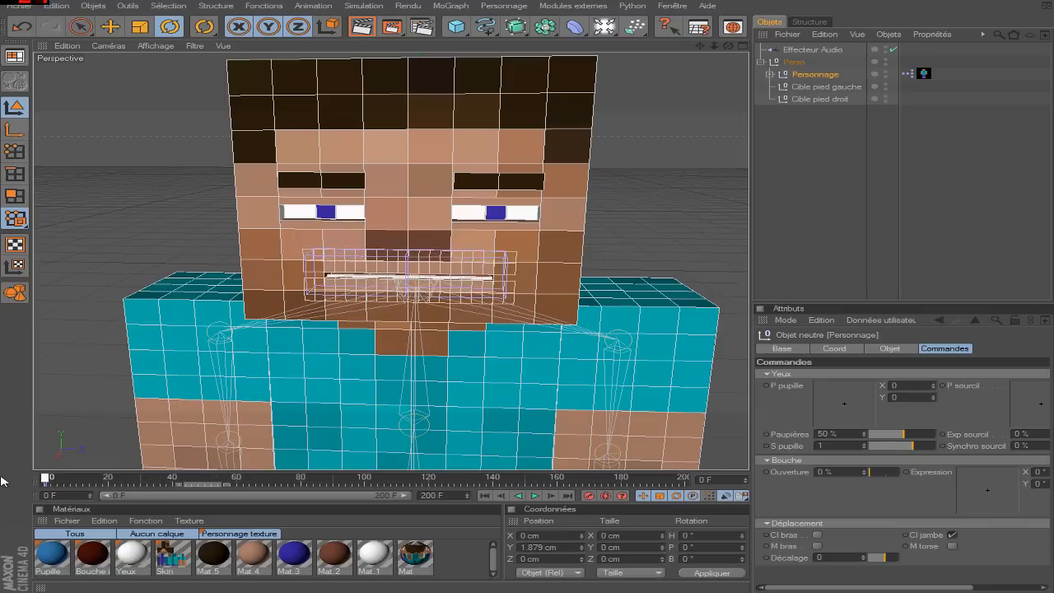
{"action": "left_click", "coordinate": [795, 182]}
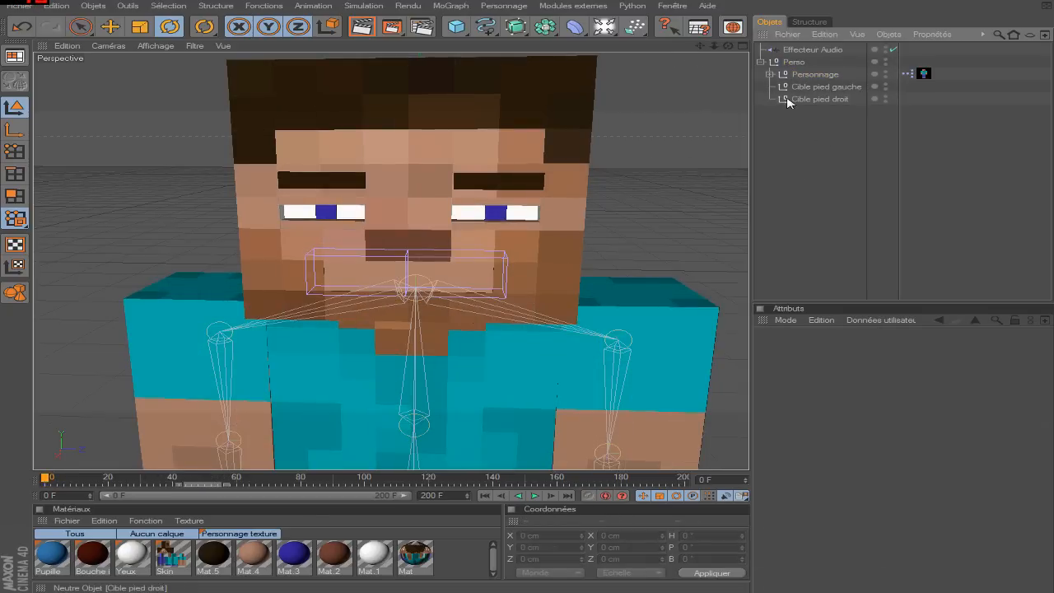
Play the animation with the Effecteur Audio's settings shown to examine its frequency graph, and return to the first frame.
{"action": "left_click", "coordinate": [805, 51]}
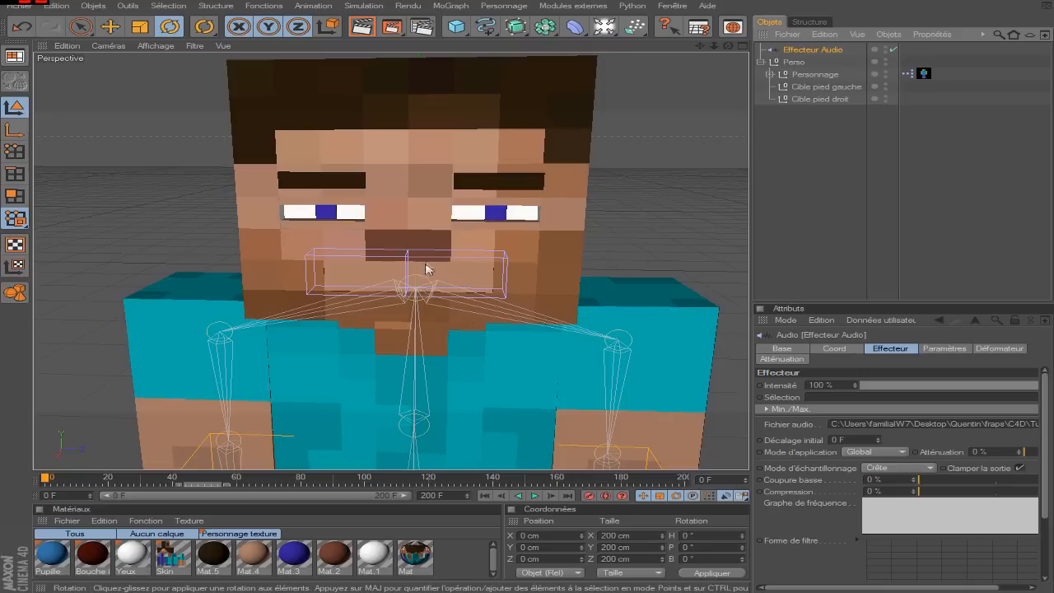
{"action": "left_click", "coordinate": [534, 498]}
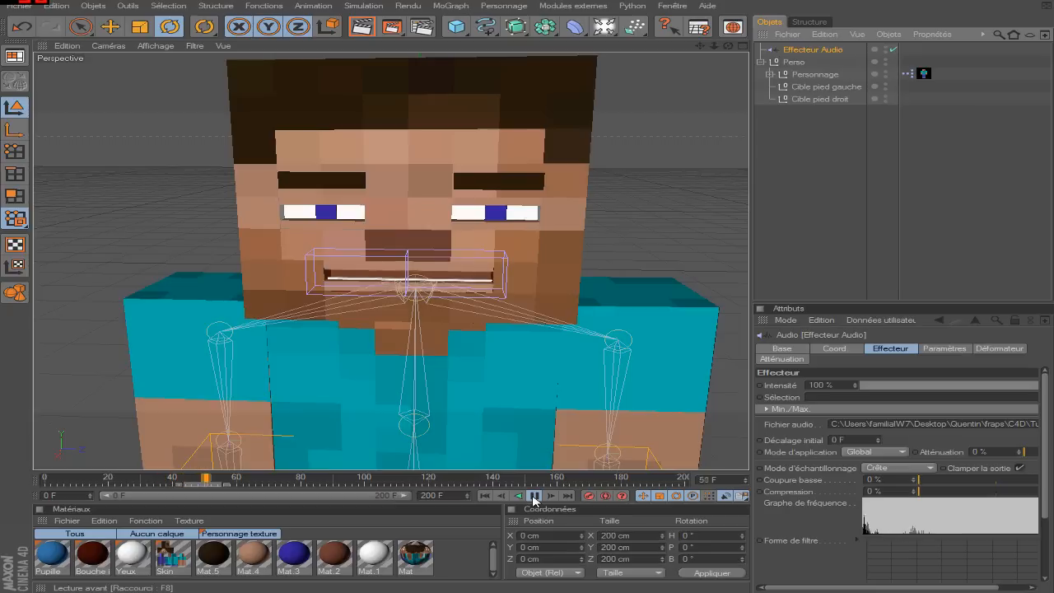
{"action": "left_click", "coordinate": [535, 496]}
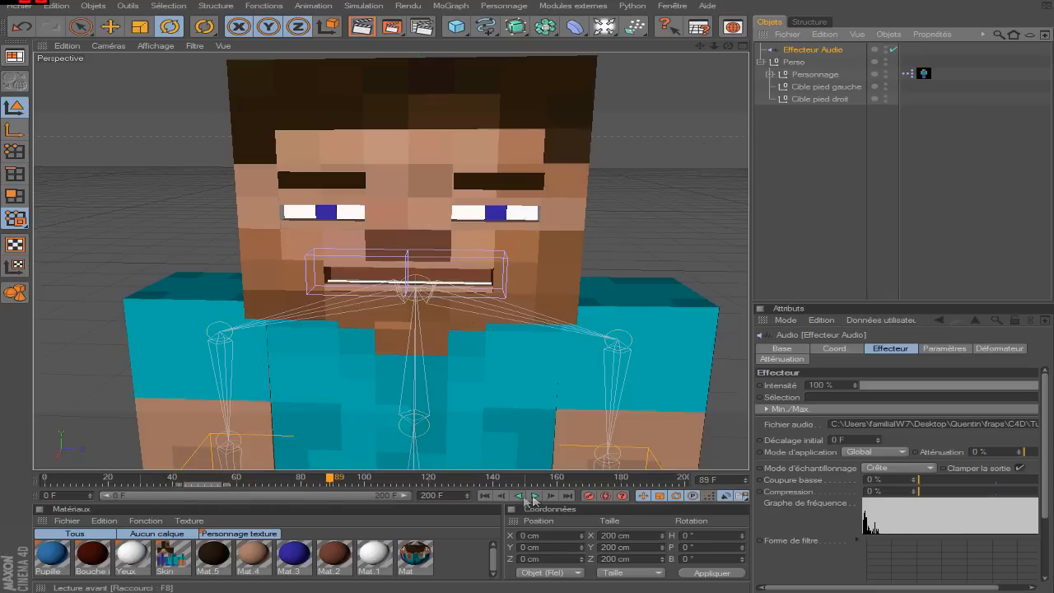
{"action": "left_click", "coordinate": [482, 496]}
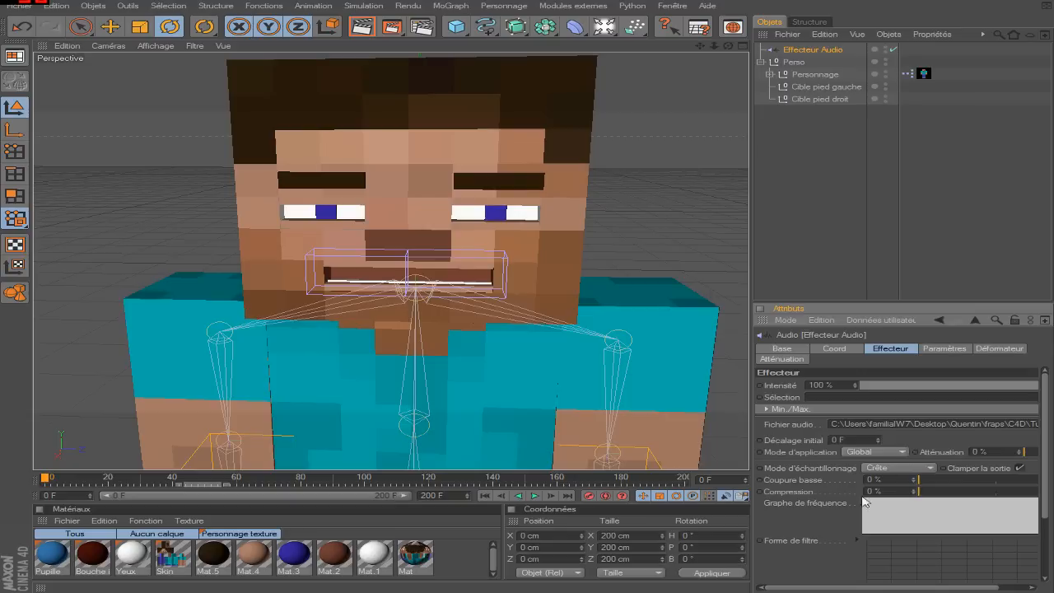
{"action": "left_click", "coordinate": [819, 75]}
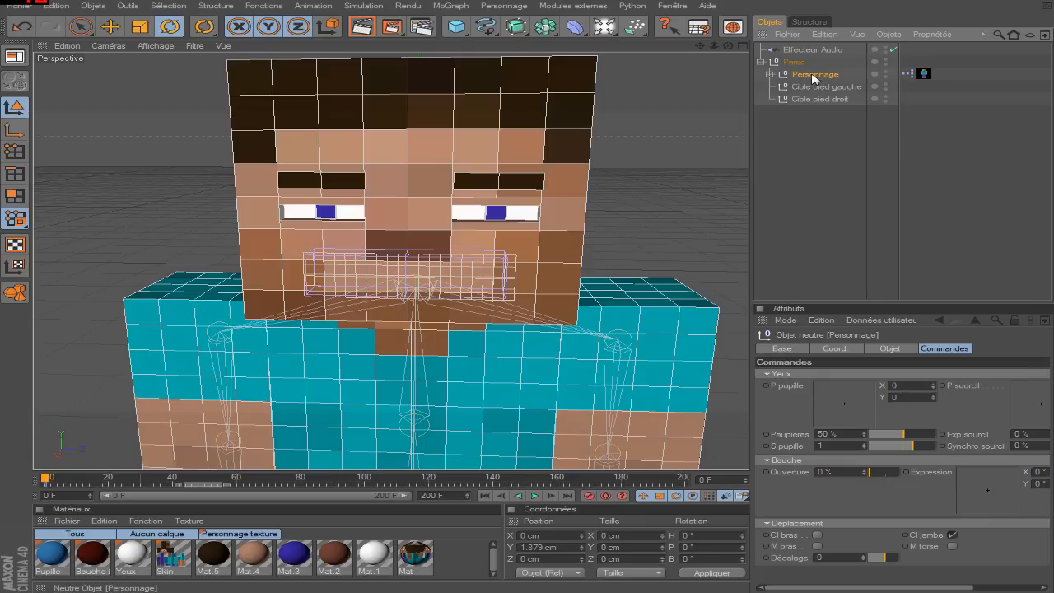
{"action": "left_click", "coordinate": [806, 49]}
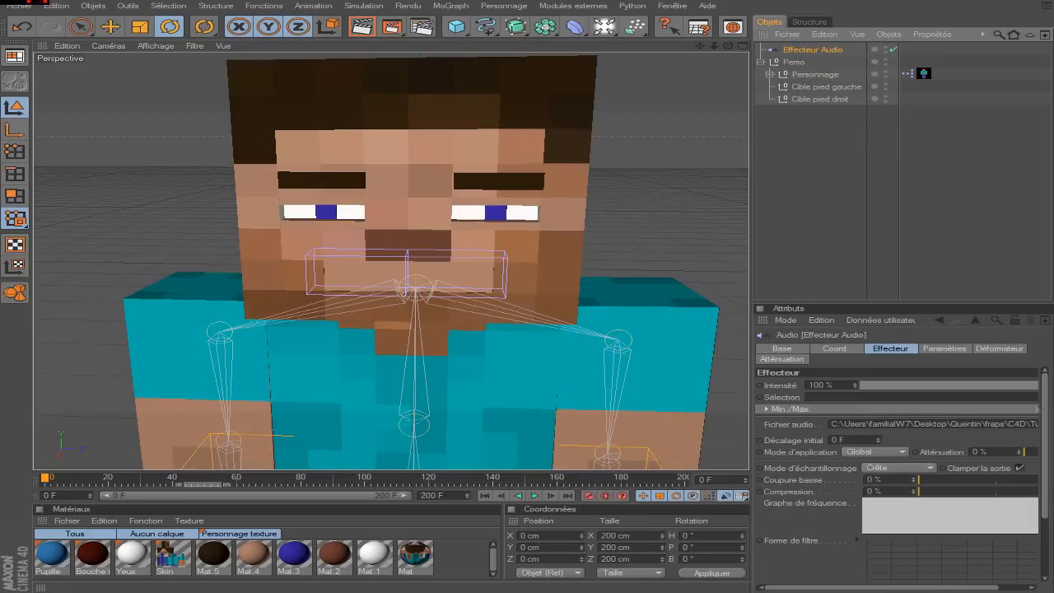
Set the Effecteur Audio's Coupure basse to 15 %, playing part of the clip to show its frequency graph.
{"action": "left_click_drag", "start_coordinate": [1041, 413], "coordinate": [1042, 441]}
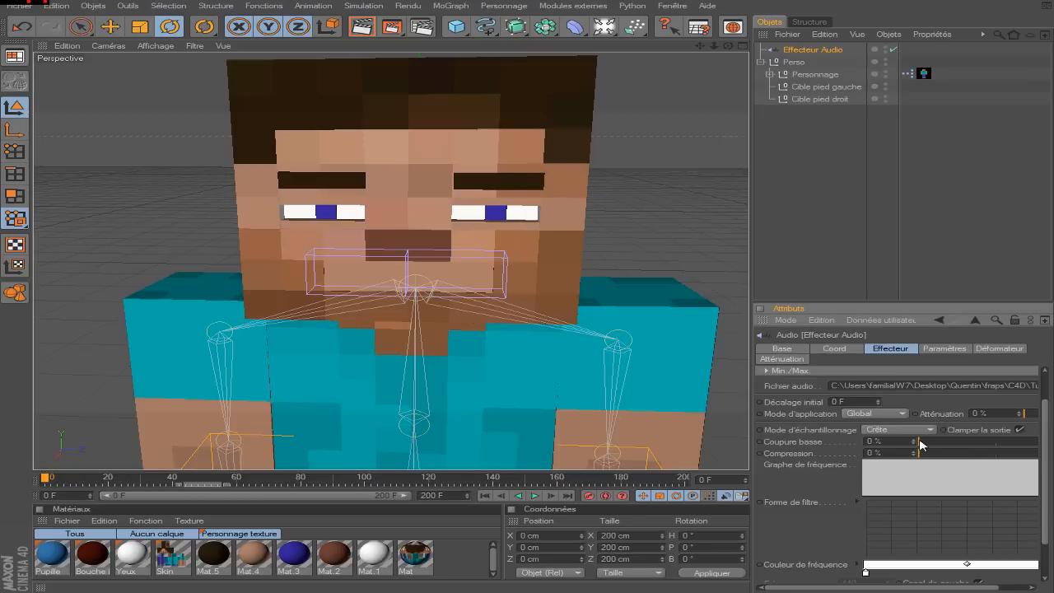
{"action": "left_click", "coordinate": [534, 495]}
{"action": "left_click", "coordinate": [533, 496]}
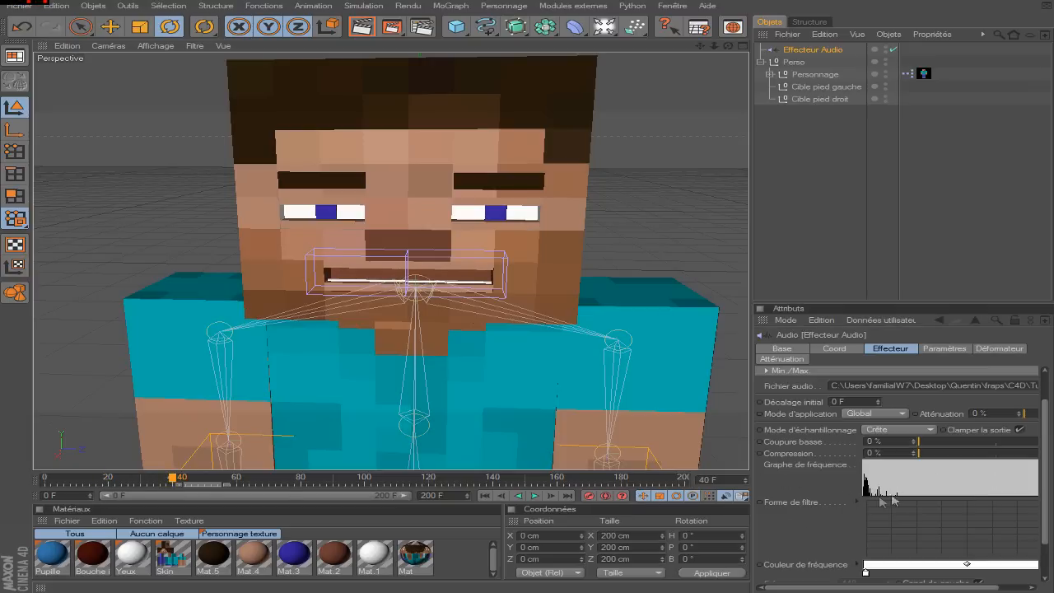
{"action": "mouse_move", "coordinate": [925, 442]}
{"action": "left_mouse_down"}
{"action": "mouse_move", "coordinate": [986, 442]}
{"action": "mouse_move", "coordinate": [909, 445]}
{"action": "left_mouse_up"}
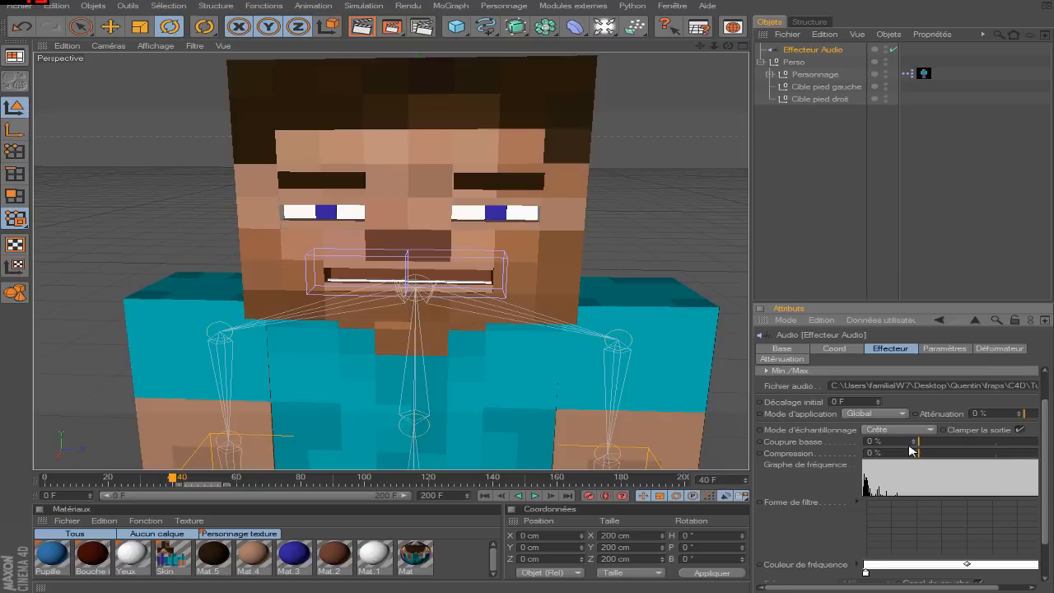
{"action": "left_click_drag", "start_coordinate": [938, 445], "coordinate": [944, 446]}
{"action": "left_click_drag", "start_coordinate": [887, 441], "coordinate": [791, 454]}
Play the animation to check the mouth against the low cutoff, and try out the Compression setting.
{"action": "left_click", "coordinate": [534, 495]}
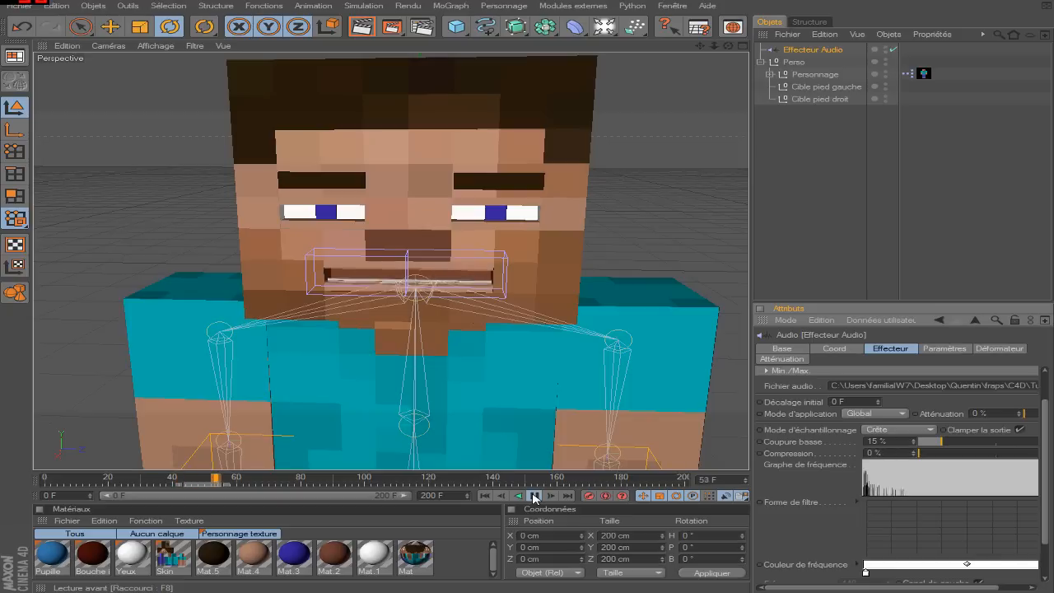
{"action": "left_click", "coordinate": [485, 496]}
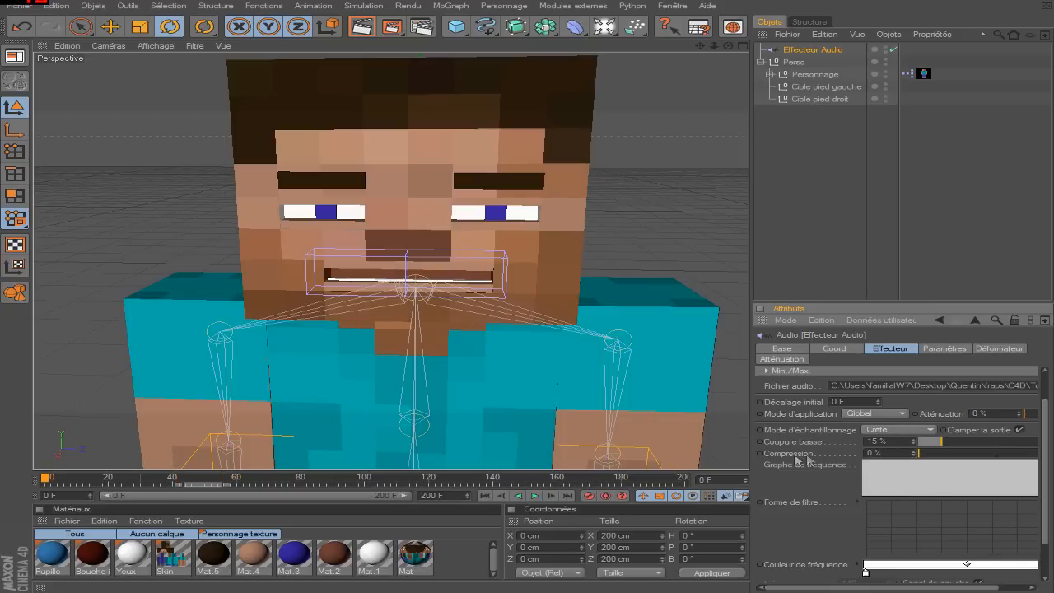
{"action": "left_click", "coordinate": [533, 496]}
{"action": "left_click_drag", "start_coordinate": [920, 453], "coordinate": [865, 454]}
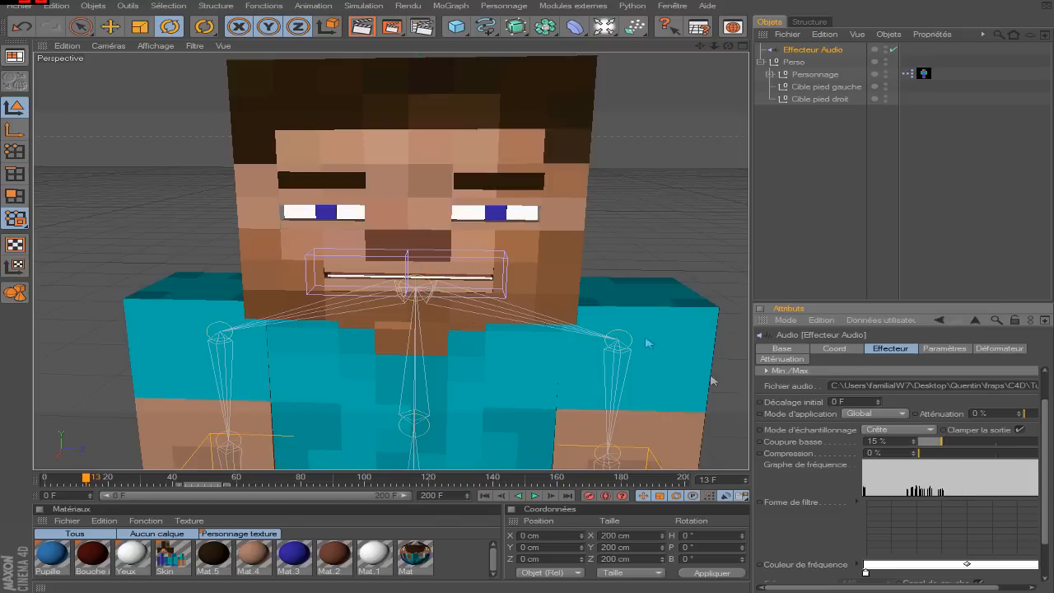
Set the Effecteur Audio's Mode d'échantillonnage to Moyenne, play the animation to check it, and return to the first frame.
{"action": "left_click", "coordinate": [916, 434]}
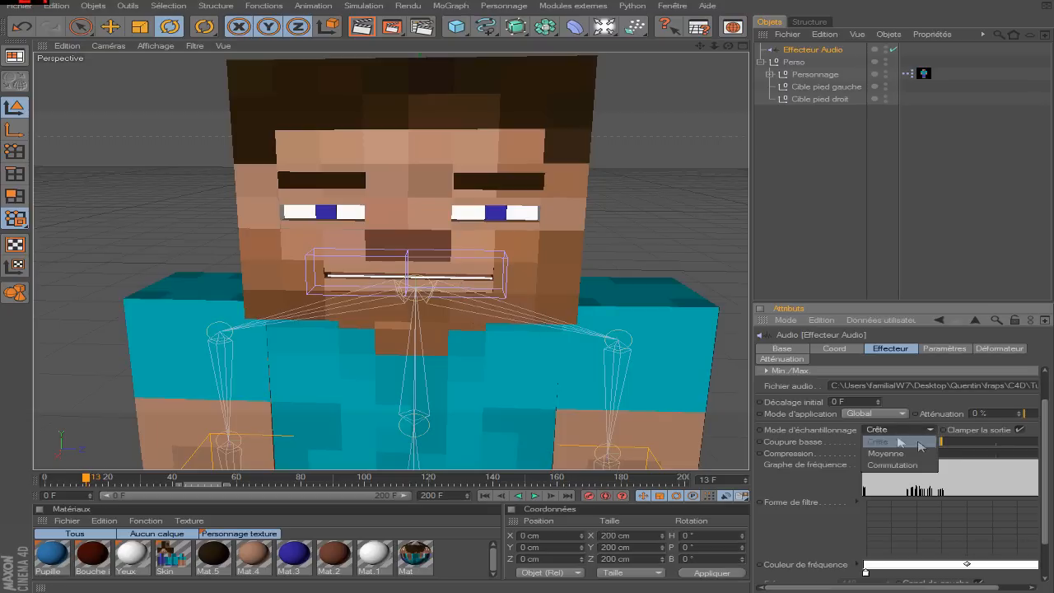
{"action": "left_click", "coordinate": [904, 458]}
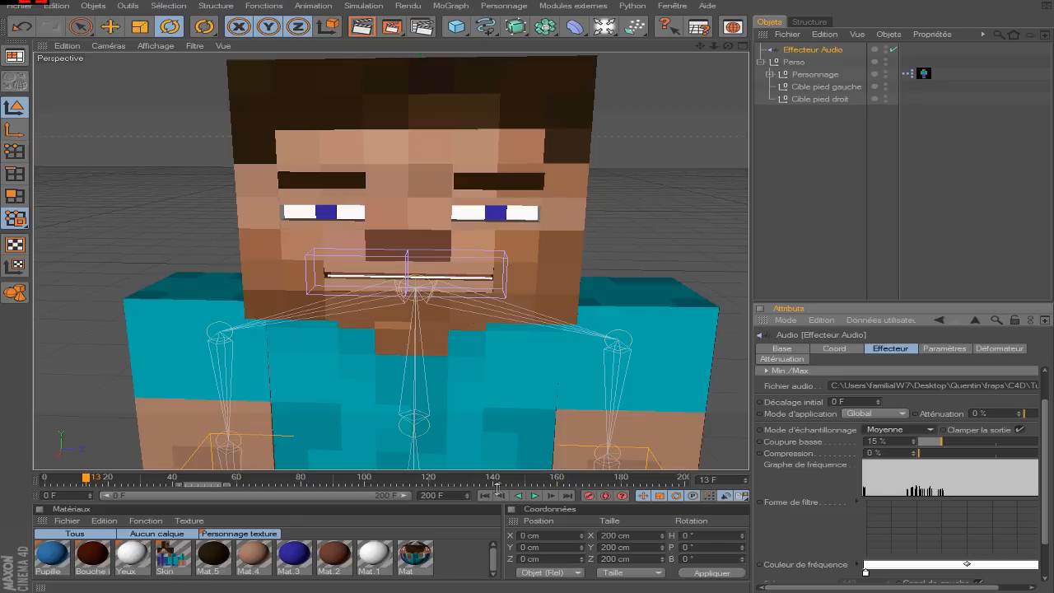
{"action": "left_click", "coordinate": [535, 496]}
{"action": "left_click", "coordinate": [537, 498]}
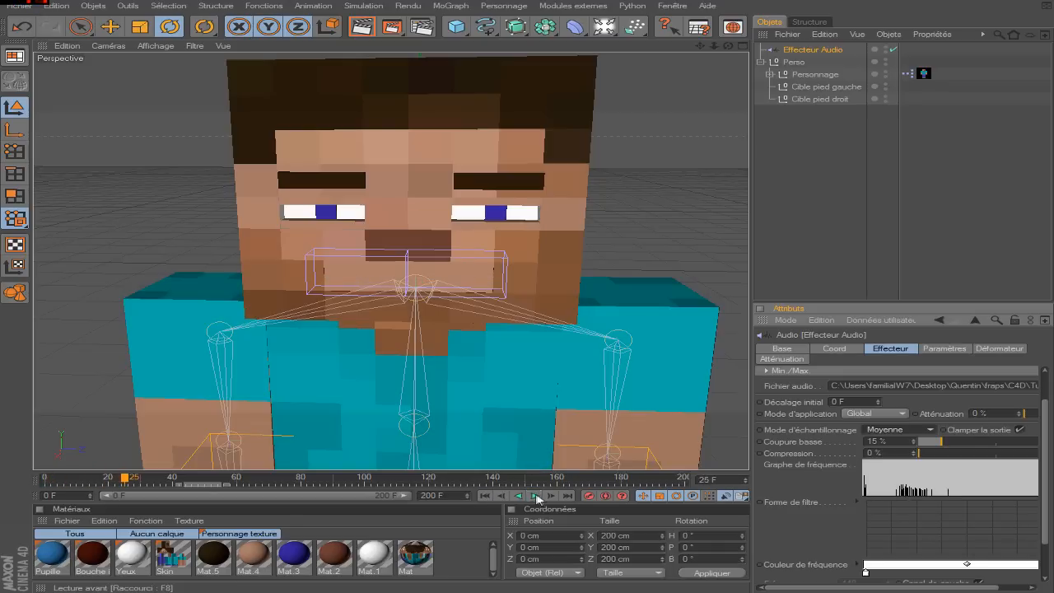
{"action": "left_click", "coordinate": [488, 497]}
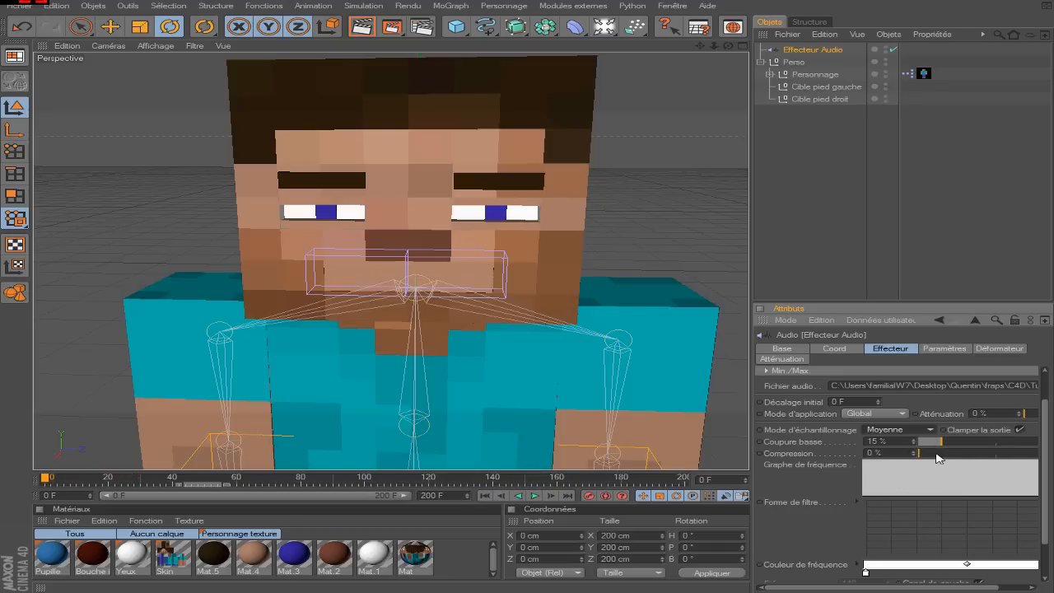
Set the Effecteur Audio's Compression to 50 % and play the animation to test it, returning to frame 0.
{"action": "left_click_drag", "start_coordinate": [937, 454], "coordinate": [1001, 453]}
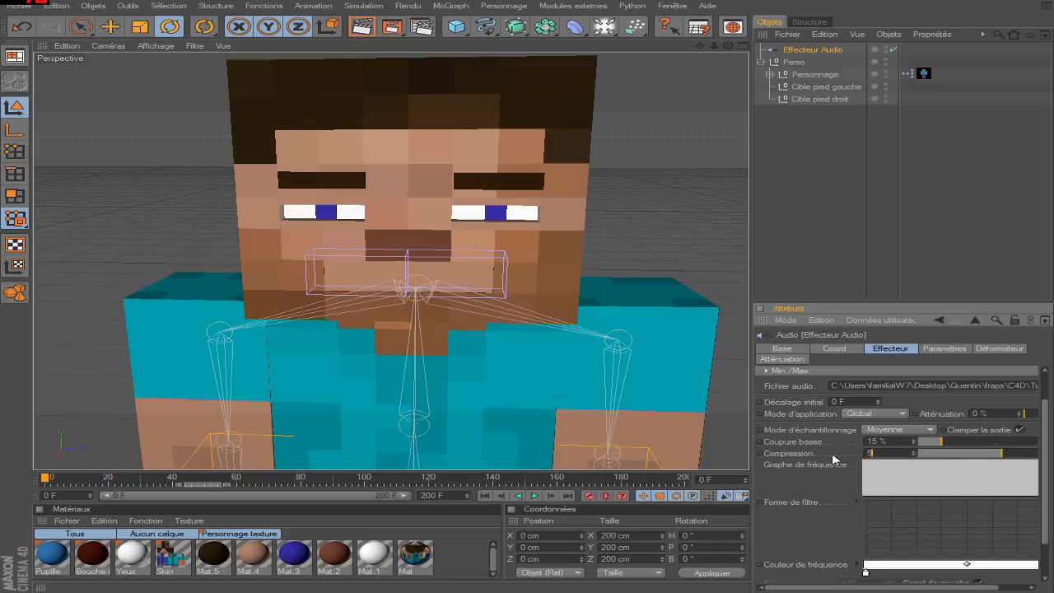
{"action": "left_click", "coordinate": [532, 497]}
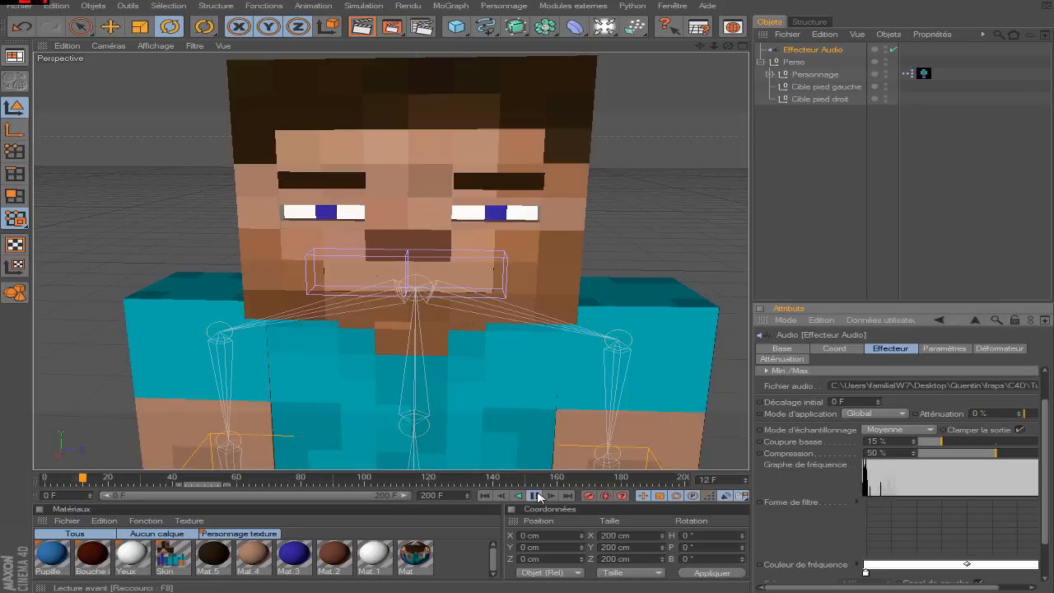
{"action": "left_click", "coordinate": [483, 496]}
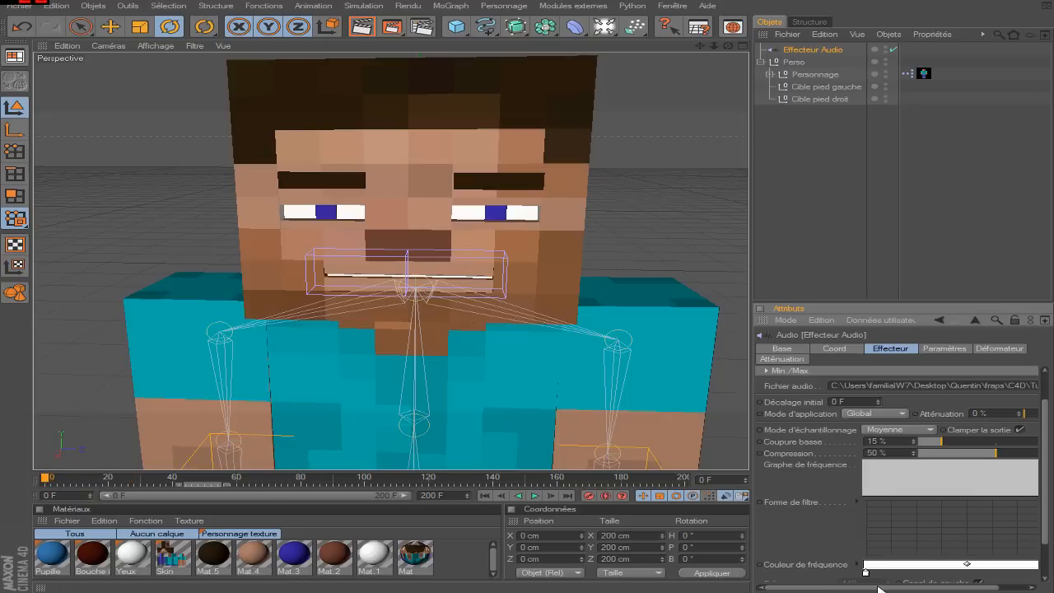
Try Compression values of 100 %, 80 % and 91 % on the Effecteur Audio while the animation plays.
{"action": "left_click_drag", "start_coordinate": [880, 588], "coordinate": [914, 588]}
{"action": "left_click_drag", "start_coordinate": [970, 452], "coordinate": [1040, 453]}
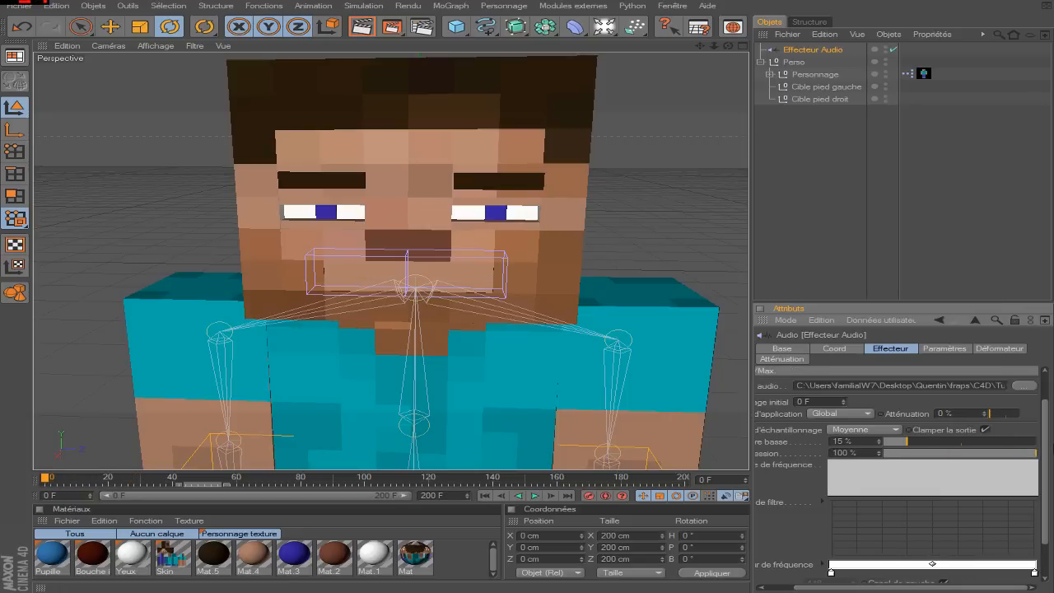
{"action": "left_click", "coordinate": [534, 496]}
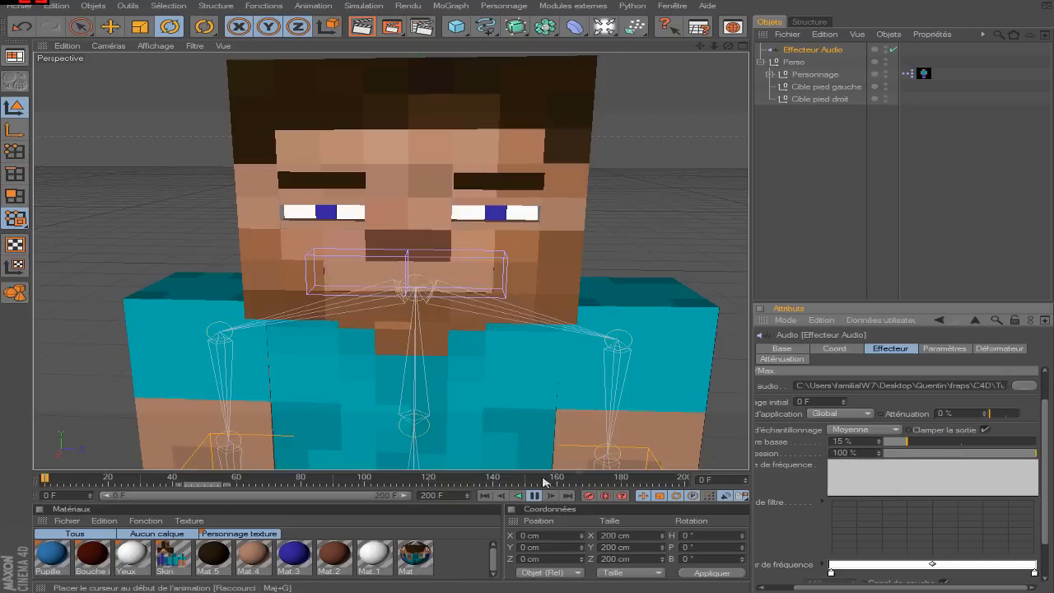
{"action": "left_click_drag", "start_coordinate": [977, 454], "coordinate": [1011, 453]}
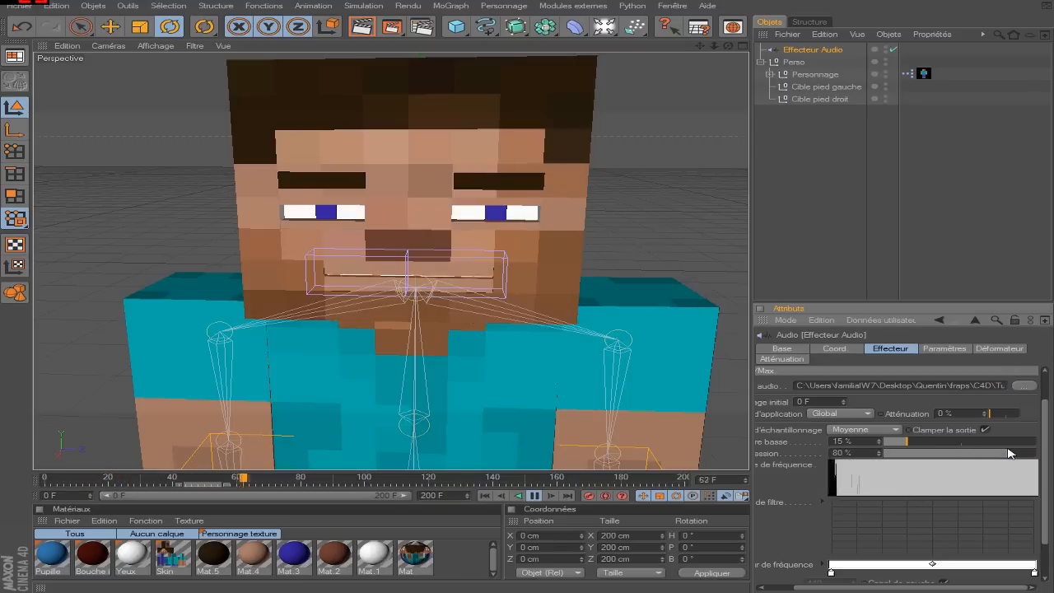
{"action": "left_click", "coordinate": [1023, 453]}
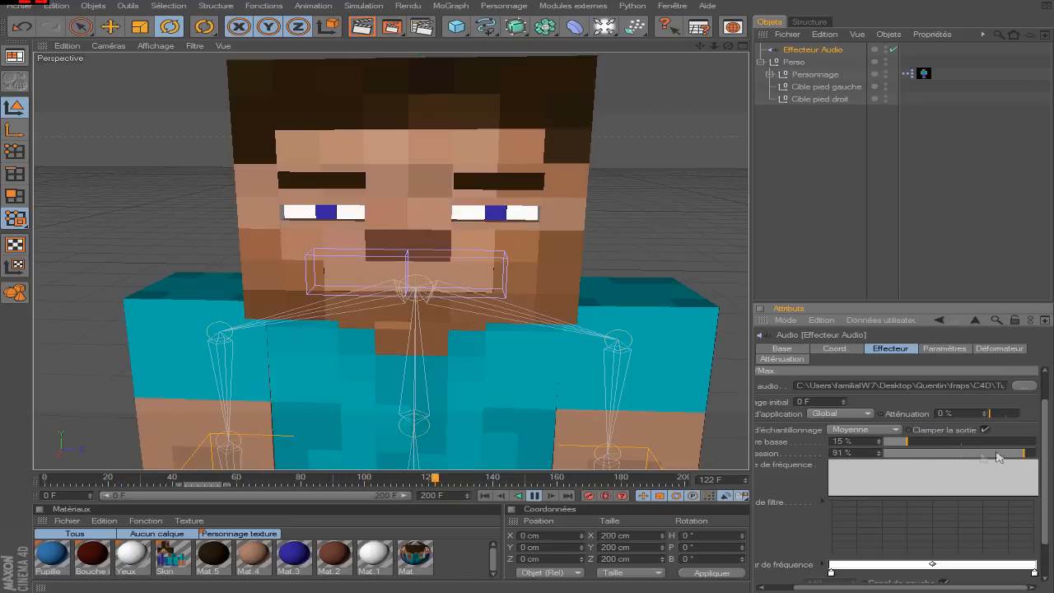
Fine-tune the Effecteur Audio's Compression to 88 % during playback, and return to the first frame.
{"action": "left_click", "coordinate": [878, 455]}
{"action": "left_click", "coordinate": [878, 455]}
{"action": "left_click", "coordinate": [877, 455]}
{"action": "left_click", "coordinate": [878, 454]}
{"action": "left_click", "coordinate": [879, 455]}
{"action": "left_click", "coordinate": [879, 455]}
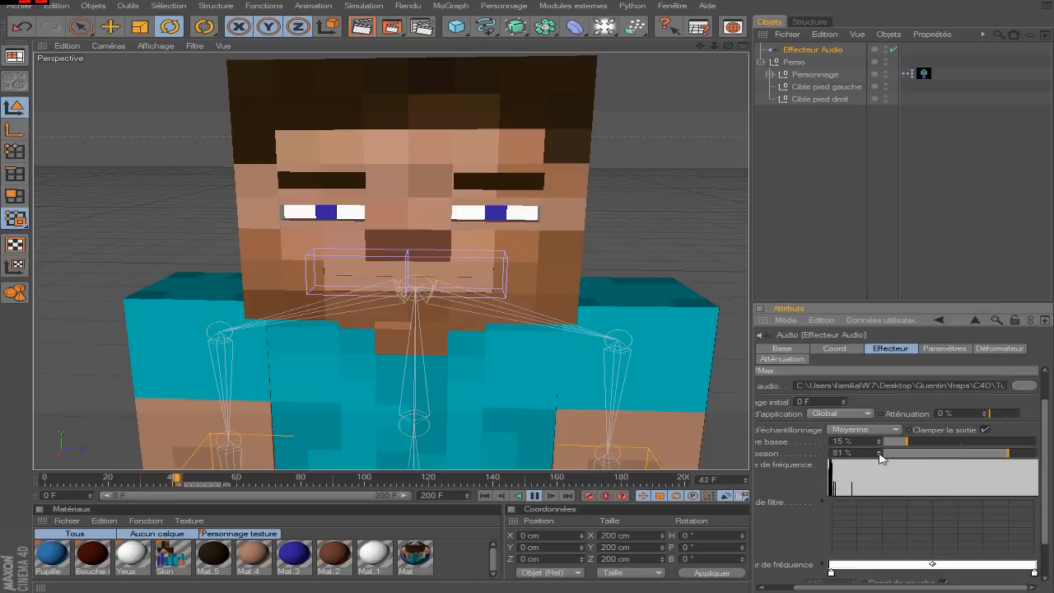
{"action": "left_click", "coordinate": [877, 451]}
{"action": "left_click", "coordinate": [879, 452]}
{"action": "left_click", "coordinate": [879, 451]}
{"action": "left_click", "coordinate": [879, 451]}
{"action": "left_click", "coordinate": [879, 451]}
{"action": "left_click", "coordinate": [484, 495]}
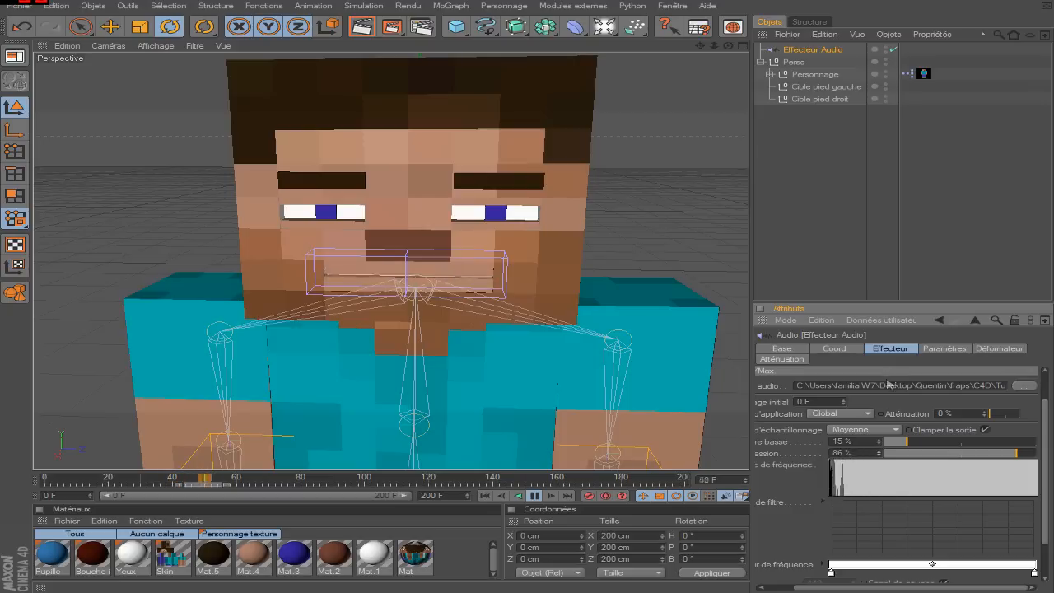
{"action": "left_click", "coordinate": [879, 451]}
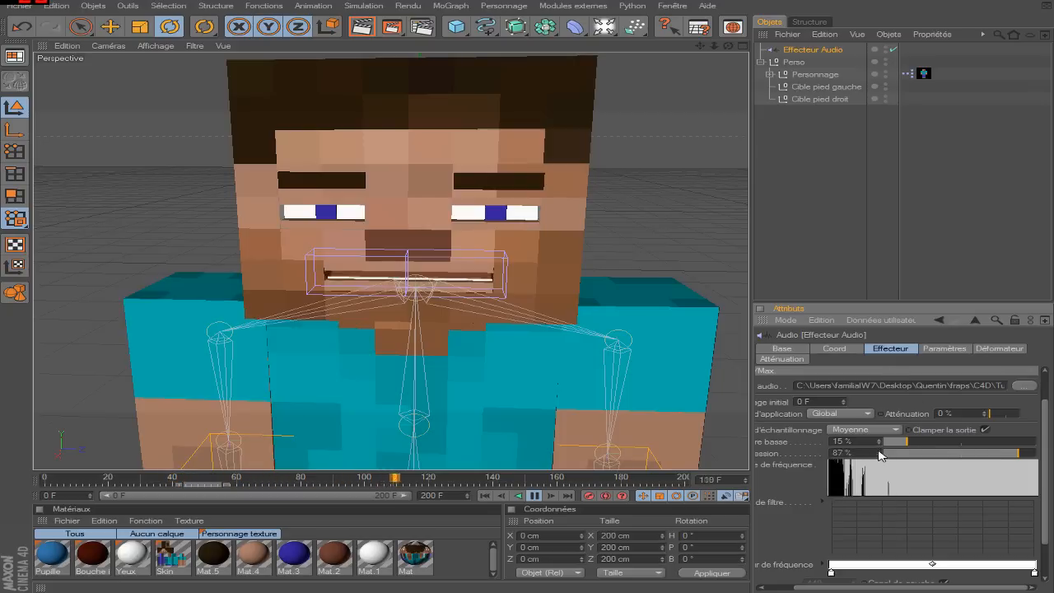
{"action": "left_click", "coordinate": [535, 496]}
{"action": "left_click", "coordinate": [484, 495]}
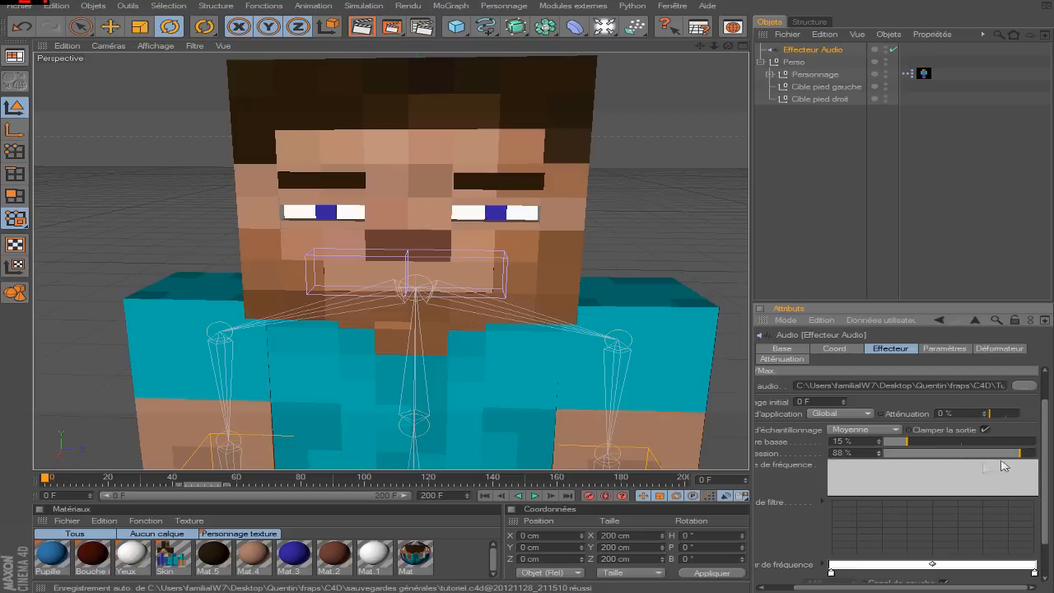
{"action": "mouse_move", "coordinate": [1047, 447]}
{"action": "left_mouse_down"}
{"action": "mouse_move", "coordinate": [1047, 499]}
{"action": "mouse_move", "coordinate": [1044, 437]}
{"action": "left_mouse_up"}
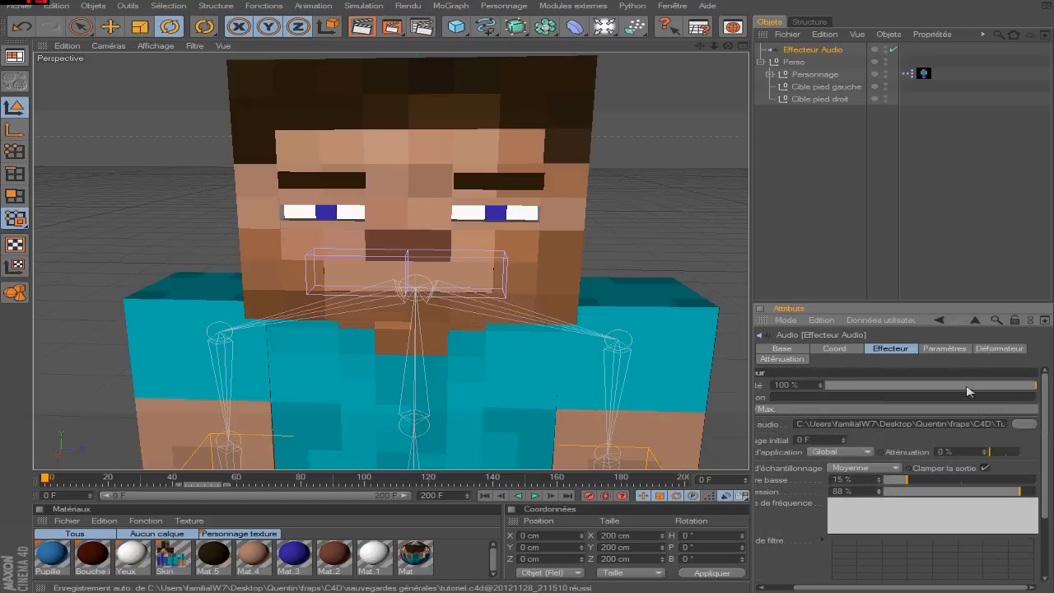
{"action": "left_click", "coordinate": [941, 349]}
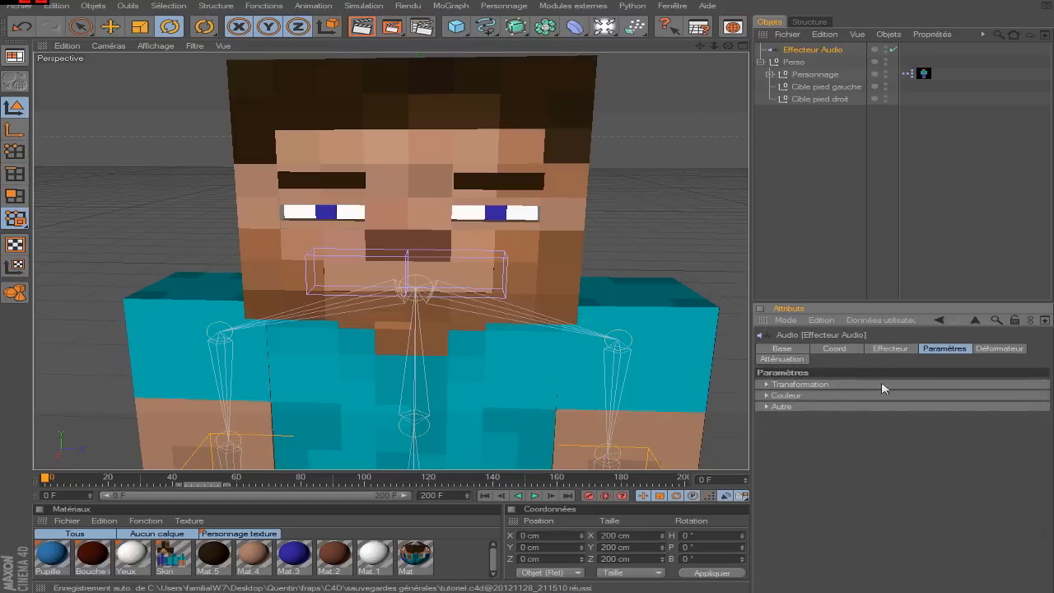
{"action": "left_click", "coordinate": [998, 349]}
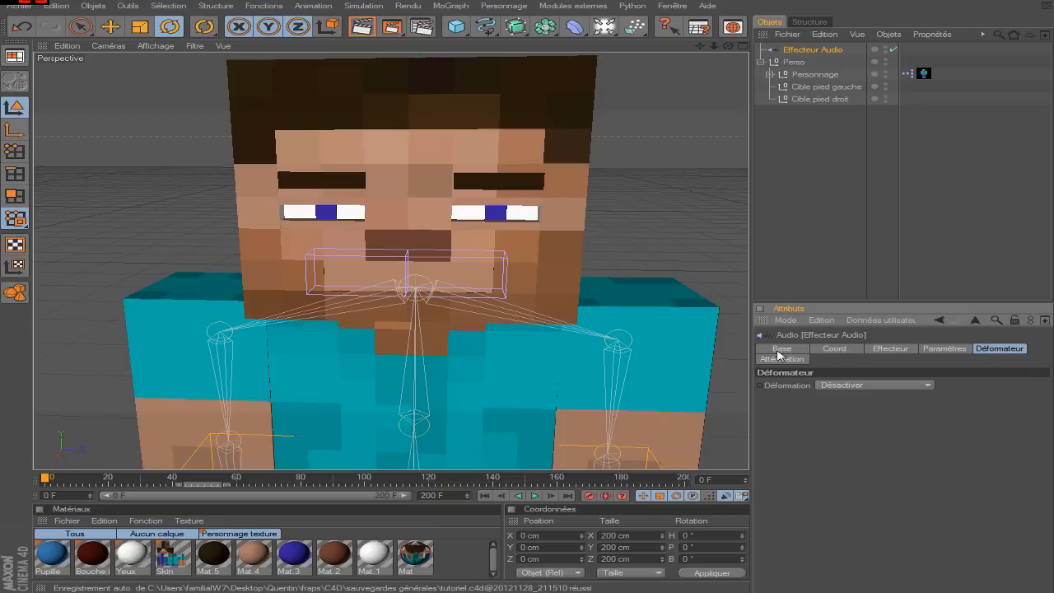
{"action": "left_click", "coordinate": [948, 349]}
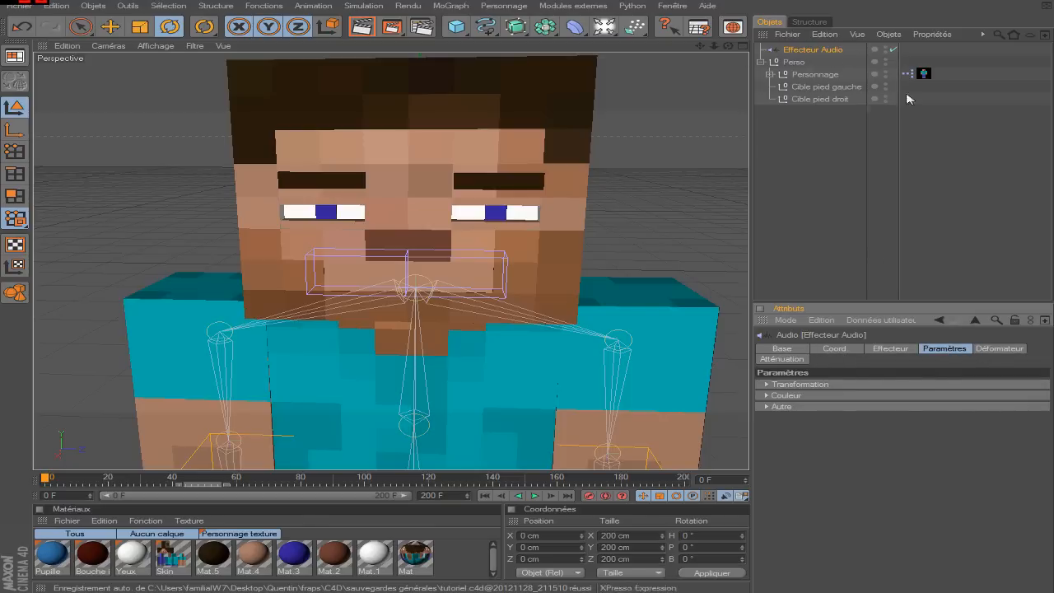
{"action": "left_click", "coordinate": [889, 348]}
{"action": "left_click", "coordinate": [798, 211]}
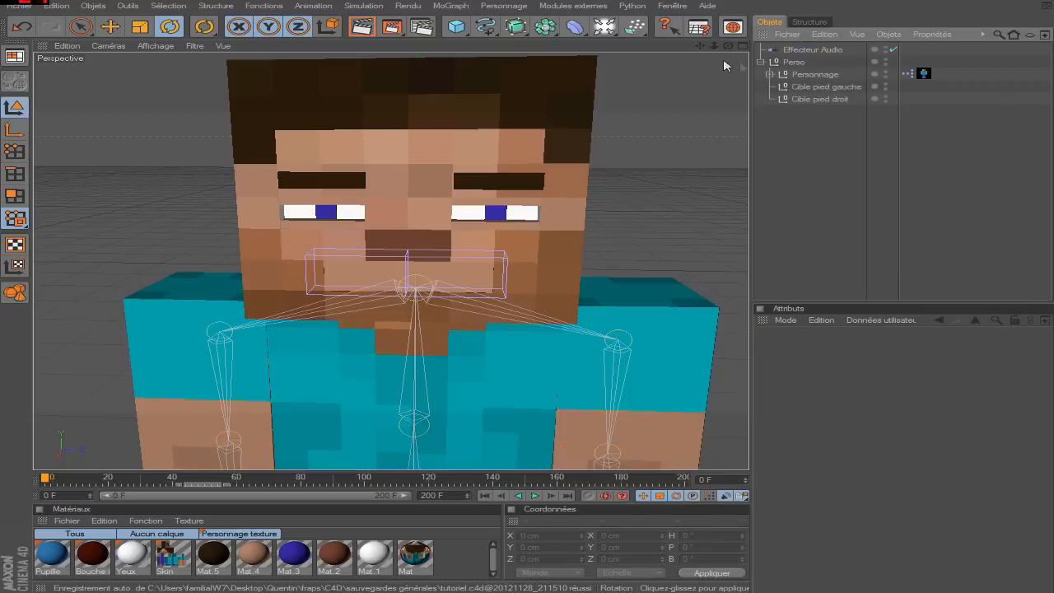
Make the Effecteur Audio a child of the character's tete object, and collapse the Personnage hierarchy.
{"action": "left_click", "coordinate": [774, 76]}
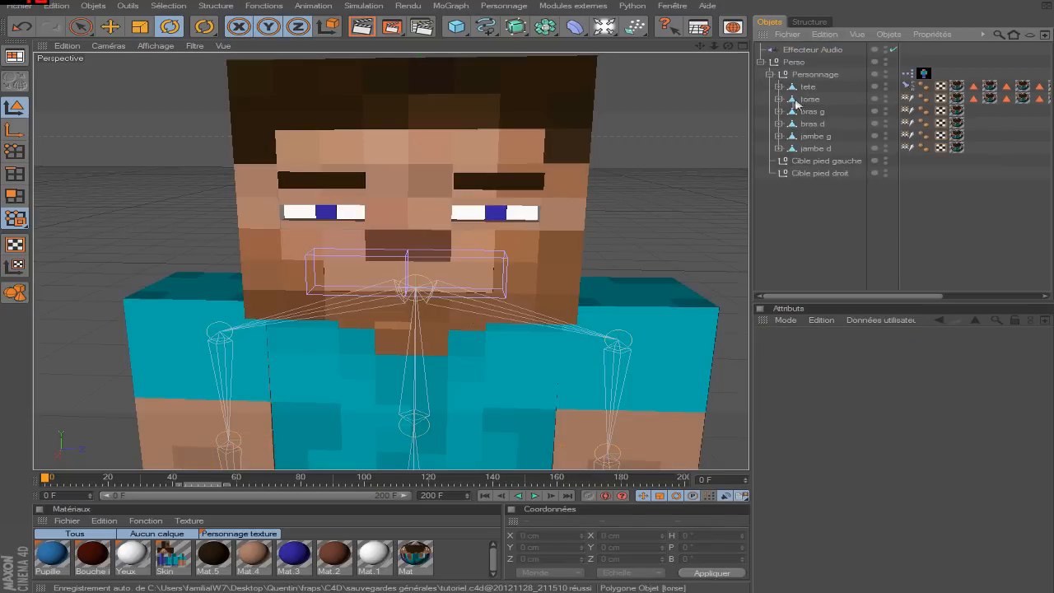
{"action": "left_click", "coordinate": [779, 87]}
{"action": "left_click_drag", "start_coordinate": [809, 54], "coordinate": [816, 86]}
{"action": "left_click", "coordinate": [778, 75]}
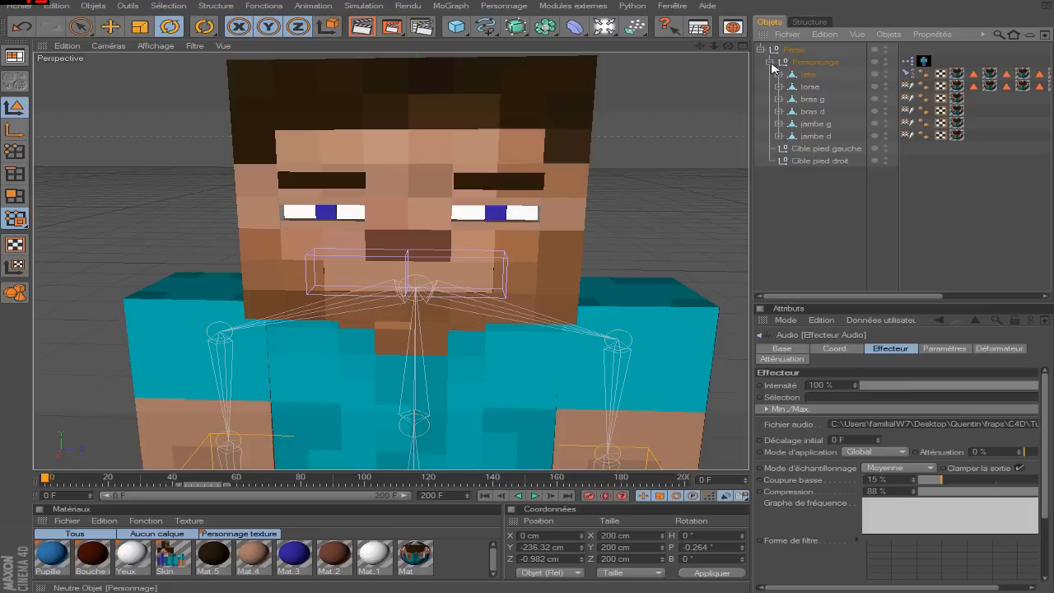
{"action": "left_click", "coordinate": [770, 62]}
{"action": "left_click", "coordinate": [762, 49]}
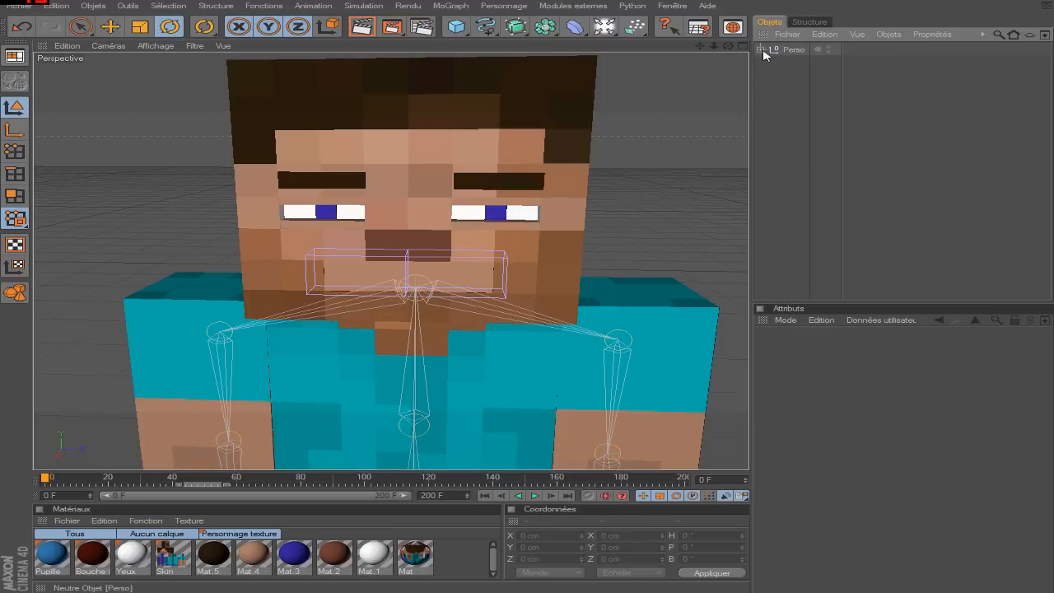
{"action": "left_click", "coordinate": [761, 50]}
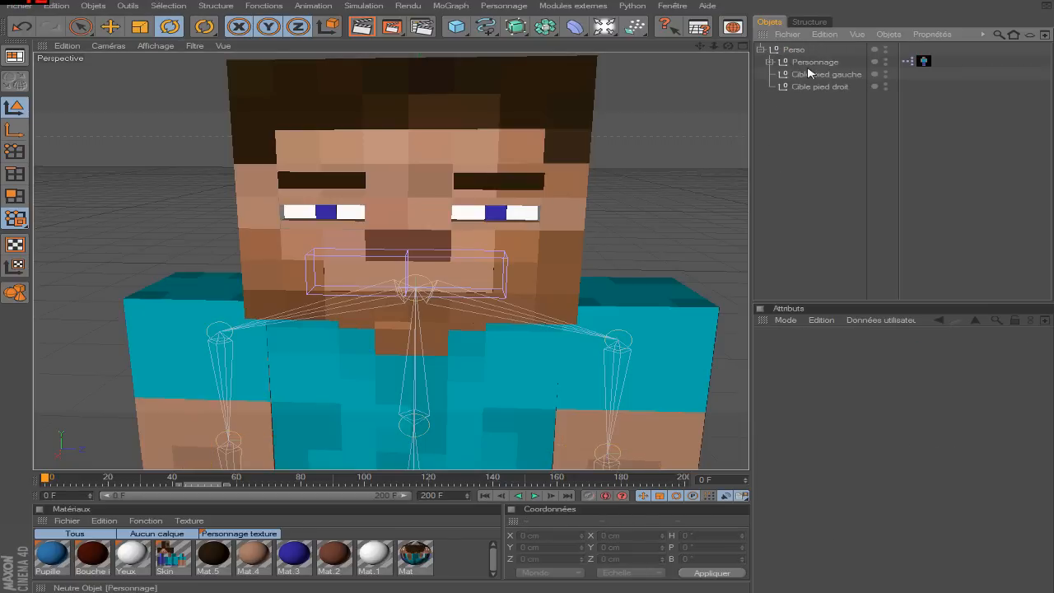
Add a user data group named Parole at the start of the Personnage's Commandes group.
{"action": "left_click", "coordinate": [815, 61]}
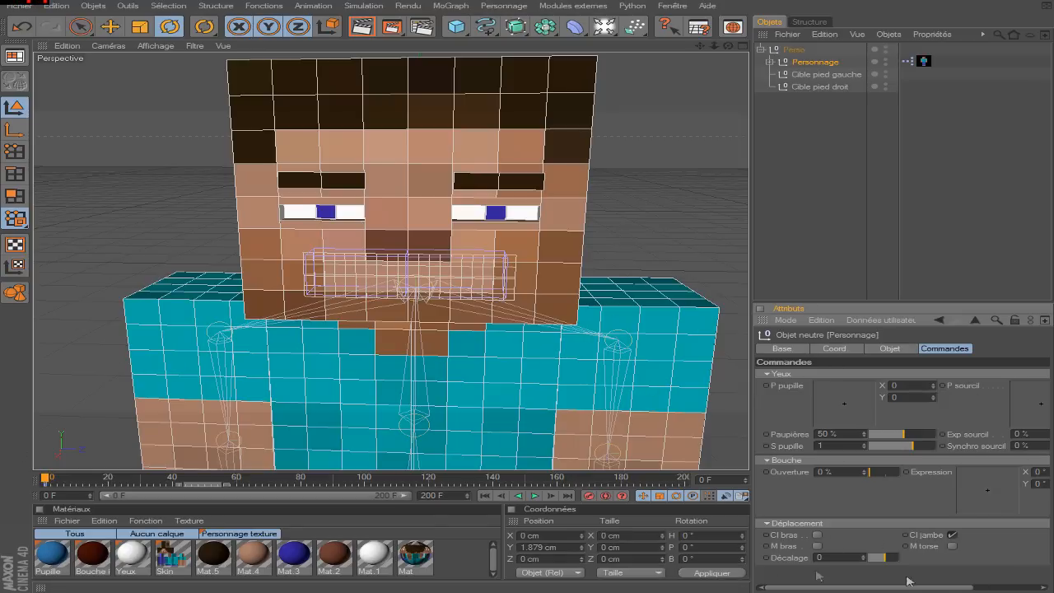
{"action": "left_click", "coordinate": [879, 320]}
{"action": "left_click", "coordinate": [907, 347]}
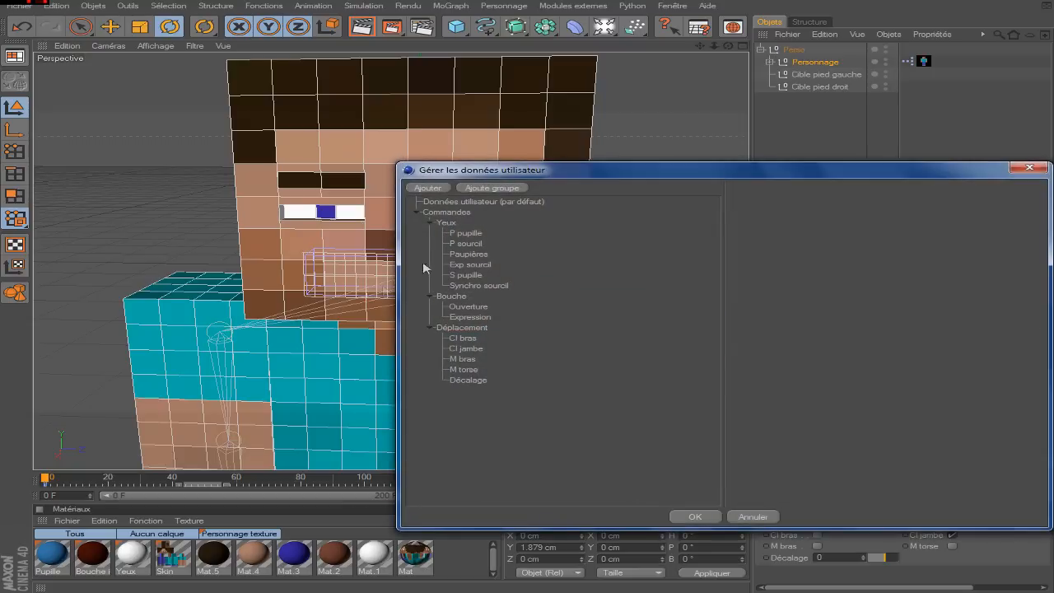
{"action": "left_click", "coordinate": [497, 192]}
{"action": "left_click_drag", "start_coordinate": [458, 213], "coordinate": [434, 220]}
{"action": "left_click_drag", "start_coordinate": [841, 202], "coordinate": [749, 211]}
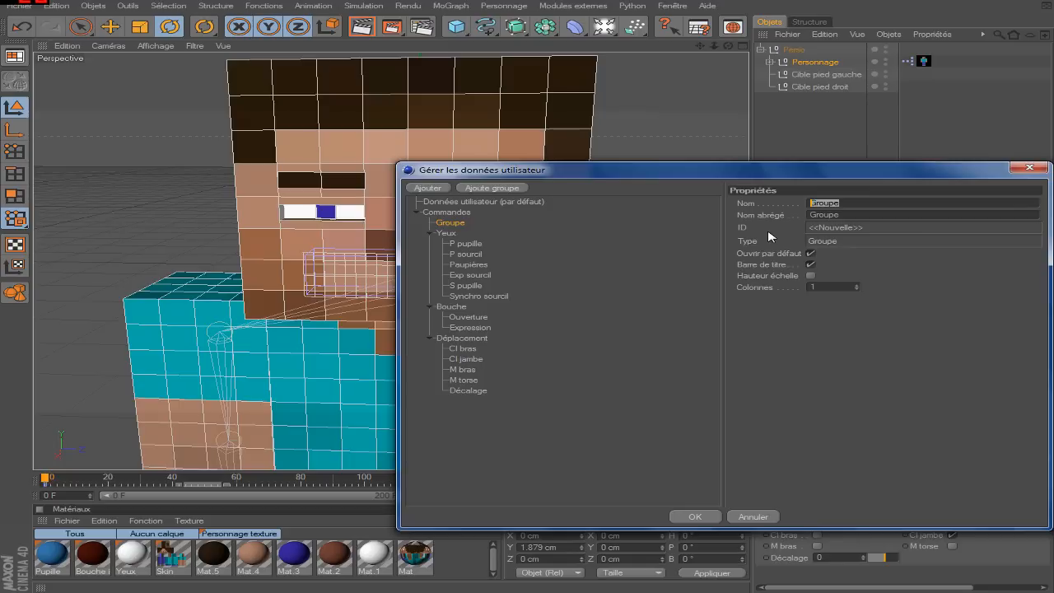
{"action": "type", "text": "P"}
{"action": "key", "text": "Return"}
Reopen the Personnage's user data manager and add three data entries under the Parole group.
{"action": "left_click", "coordinate": [880, 319]}
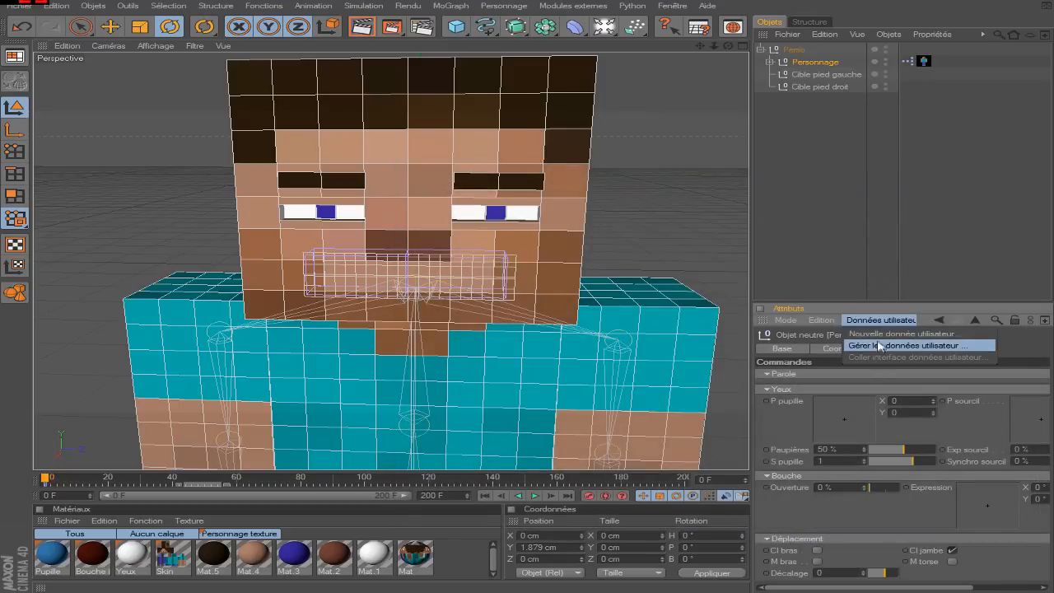
{"action": "left_click", "coordinate": [894, 342]}
{"action": "left_click", "coordinate": [449, 221]}
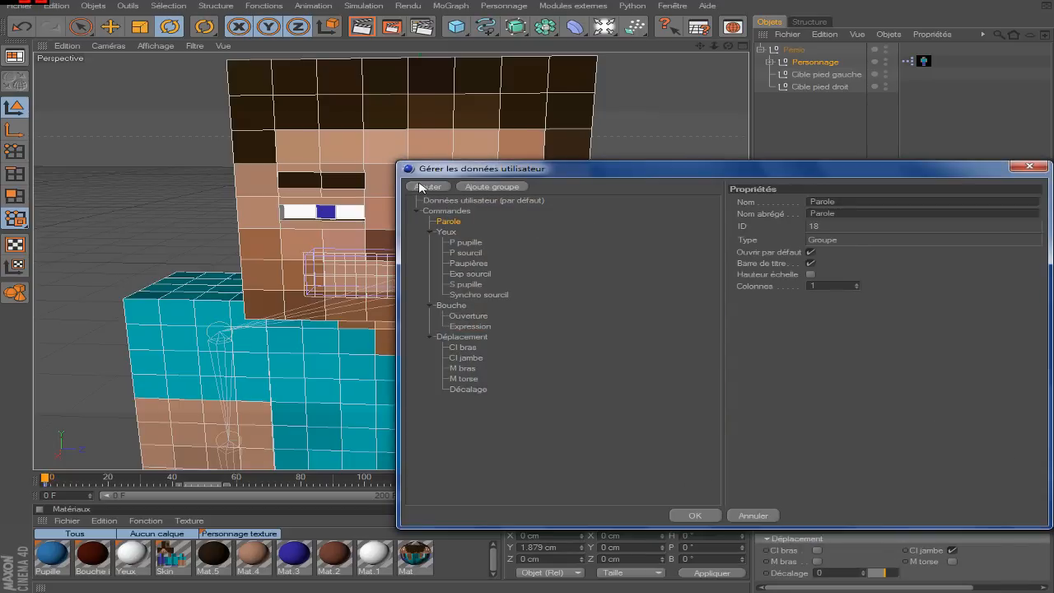
{"action": "left_click", "coordinate": [428, 186]}
{"action": "left_click", "coordinate": [428, 186]}
{"action": "left_click", "coordinate": [428, 186]}
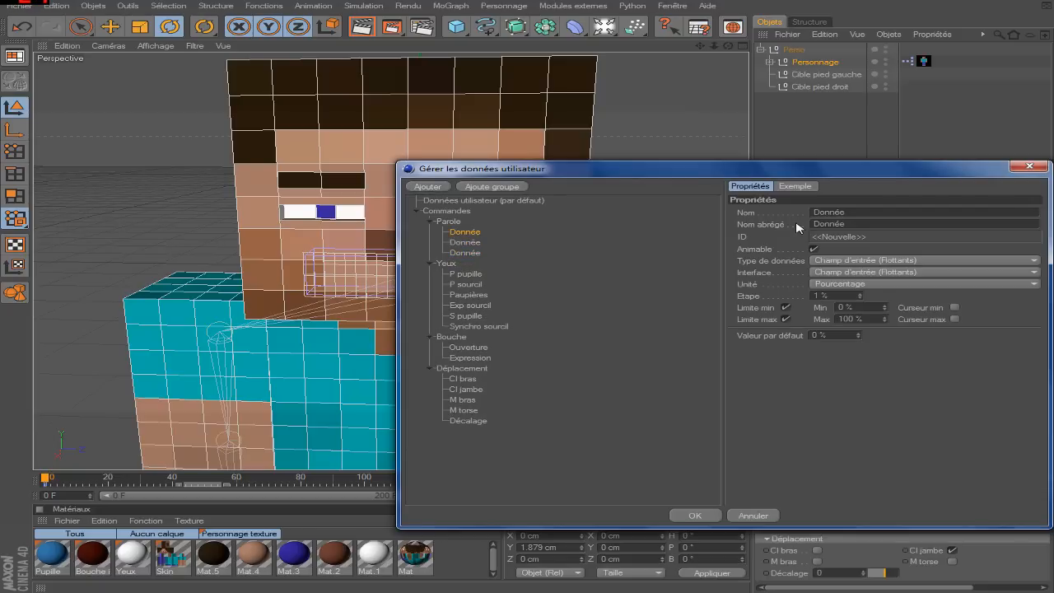
Name the first Parole entry Fichier and set its data type to Nom du fichier.
{"action": "double_click", "coordinate": [828, 212]}
{"action": "type", "text": "Fichier"}
{"action": "left_click", "coordinate": [835, 262]}
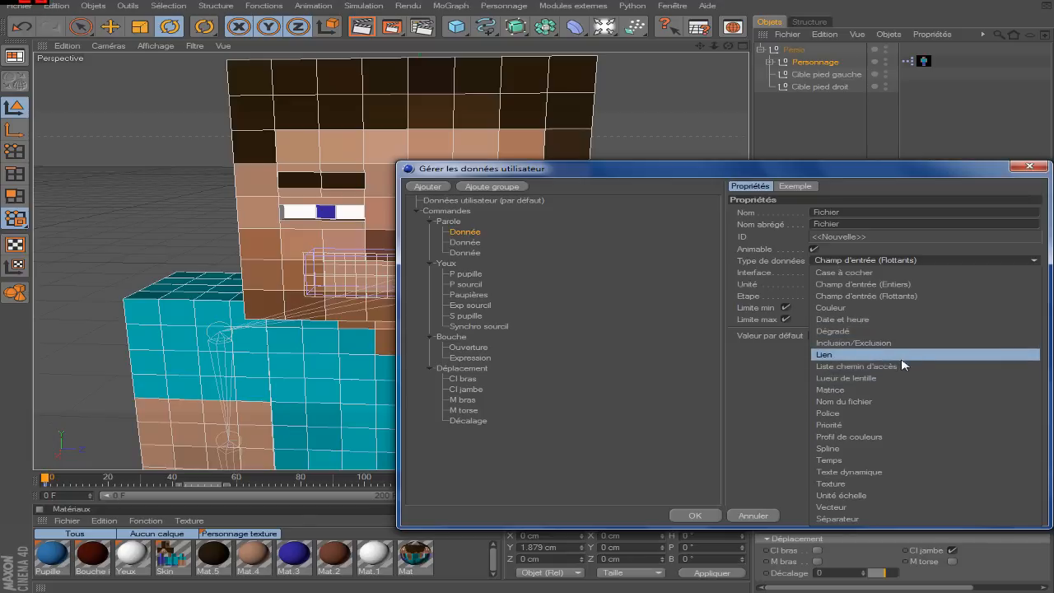
{"action": "left_click", "coordinate": [906, 401]}
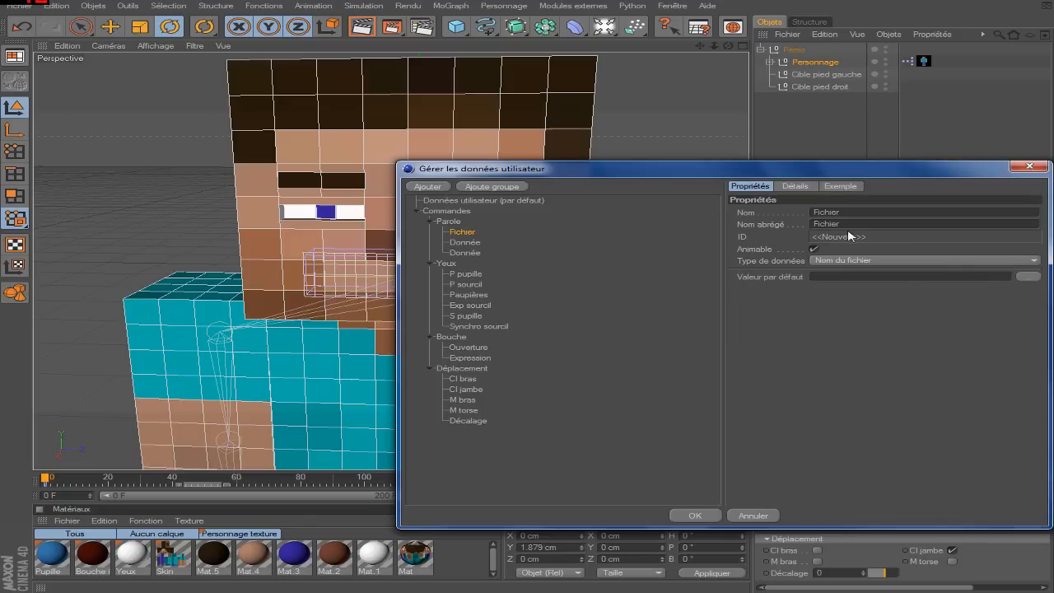
{"action": "left_click", "coordinate": [881, 265]}
{"action": "left_click", "coordinate": [863, 402]}
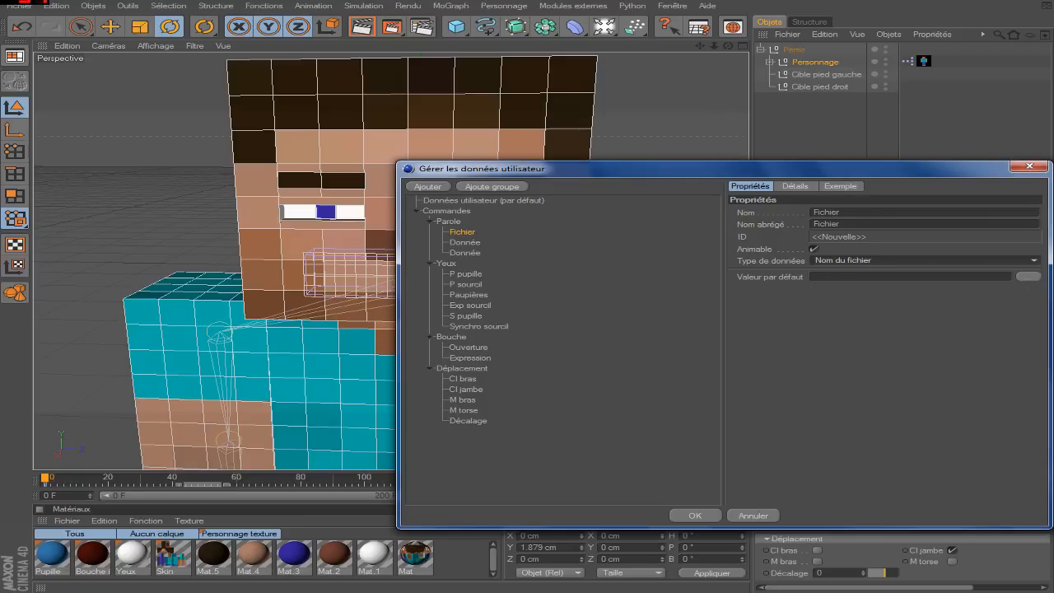
Name the second Parole entry Activer and set its data type to Case à cocher.
{"action": "left_click", "coordinate": [467, 243]}
{"action": "left_click_drag", "start_coordinate": [846, 212], "coordinate": [732, 215]}
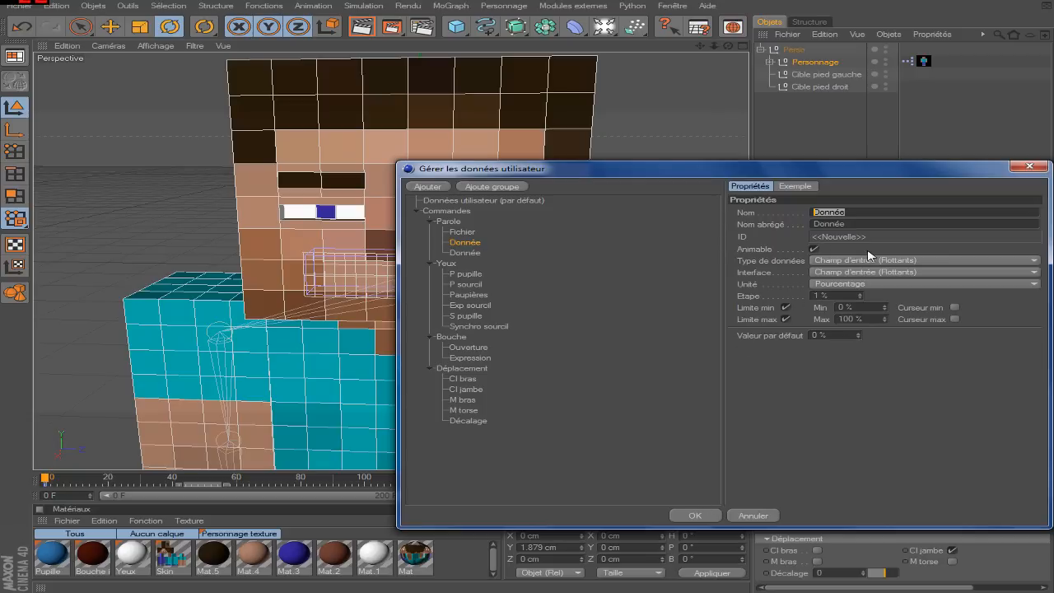
{"action": "type", "text": "Pa"}
{"action": "key", "text": "Return"}
{"action": "type", "text": "Activer"}
{"action": "left_click", "coordinate": [881, 261]}
{"action": "left_click", "coordinate": [819, 272]}
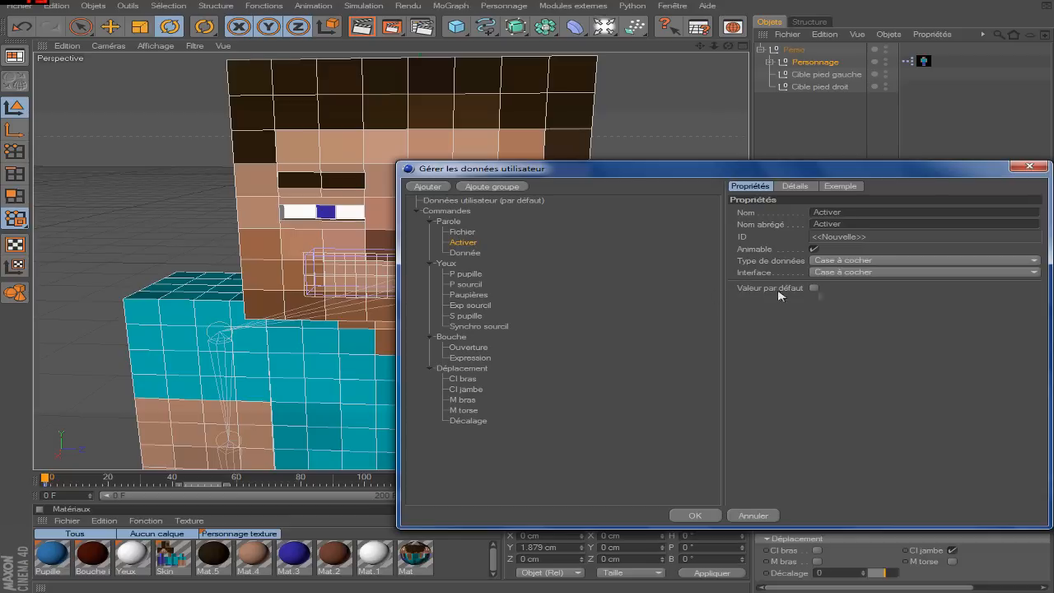
Delete the unused third Donnée entry from the Parole group and apply the user data changes.
{"action": "left_click", "coordinate": [471, 254]}
{"action": "left_click", "coordinate": [695, 516]}
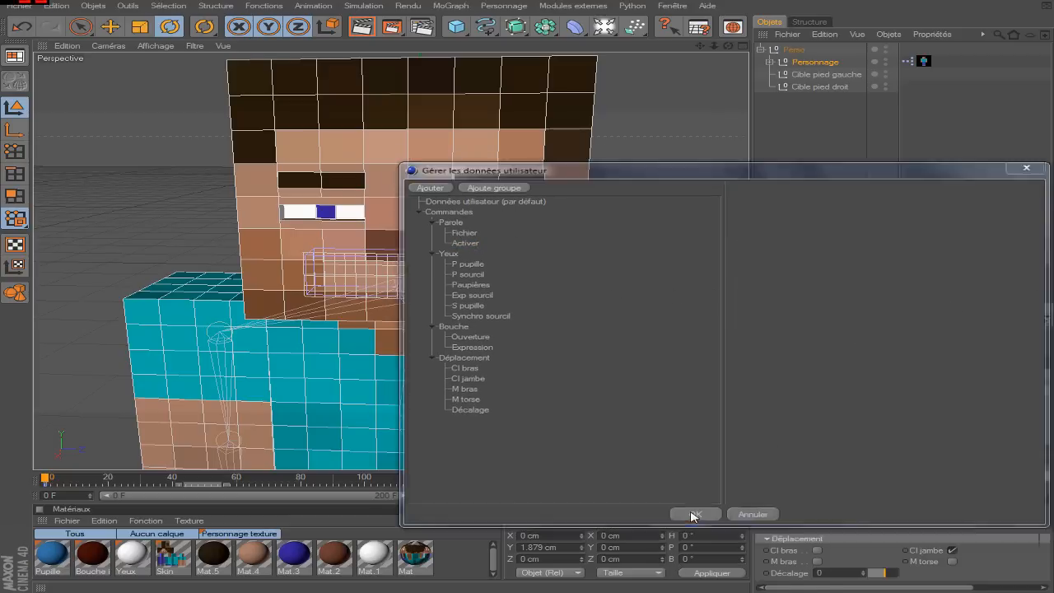
{"action": "left_click", "coordinate": [821, 124]}
{"action": "left_click", "coordinate": [815, 62]}
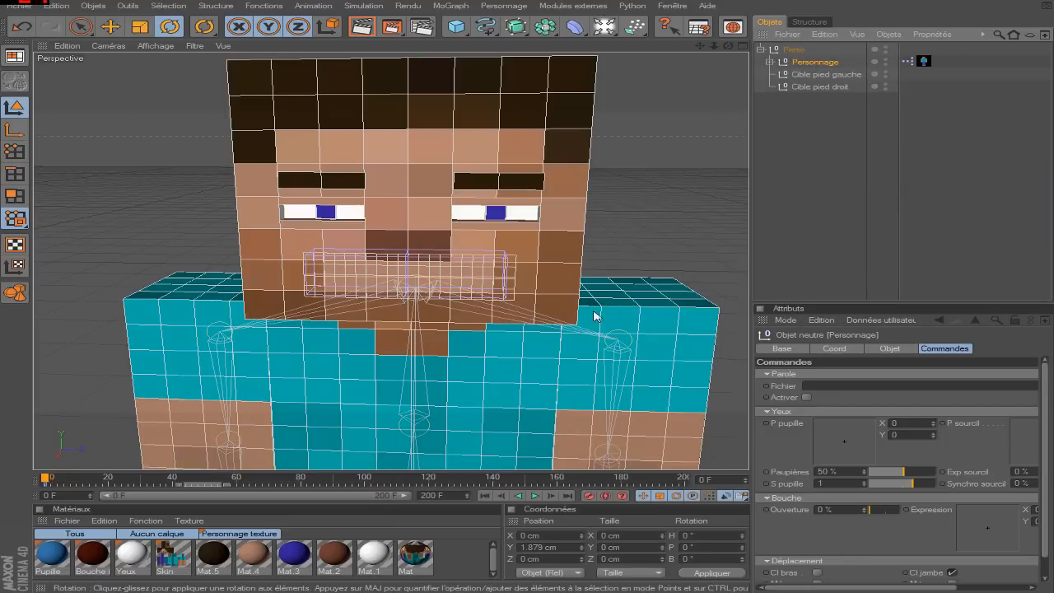
{"action": "mouse_move", "coordinate": [870, 513]}
{"action": "left_mouse_down"}
{"action": "mouse_move", "coordinate": [887, 512]}
{"action": "mouse_move", "coordinate": [878, 513]}
{"action": "left_mouse_up"}
{"action": "left_click", "coordinate": [821, 124]}
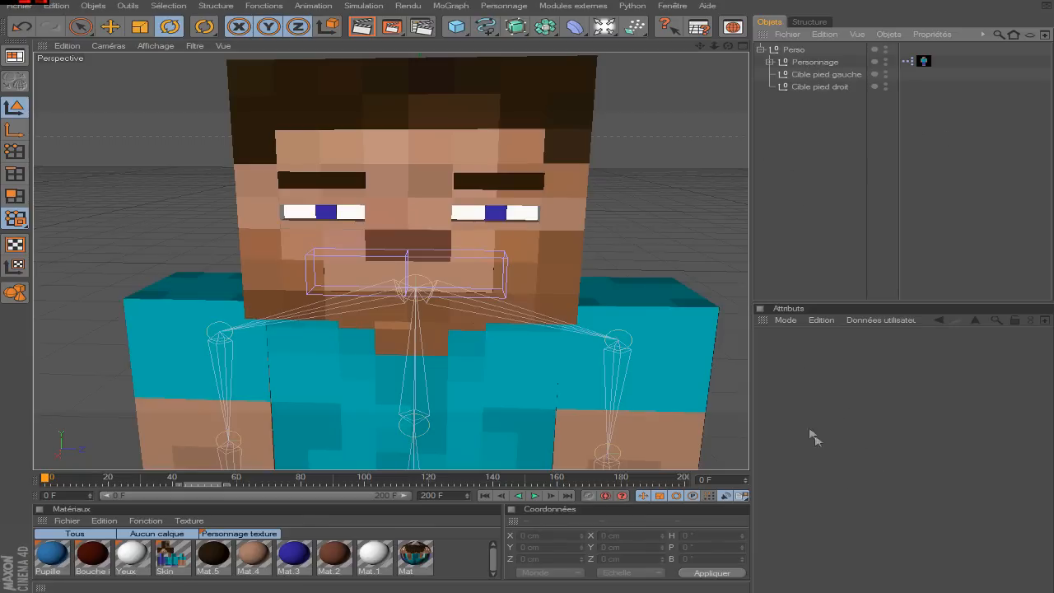
Reopen the Personnage's user data manager and move Activer above Fichier in the Parole group.
{"action": "left_click", "coordinate": [815, 62]}
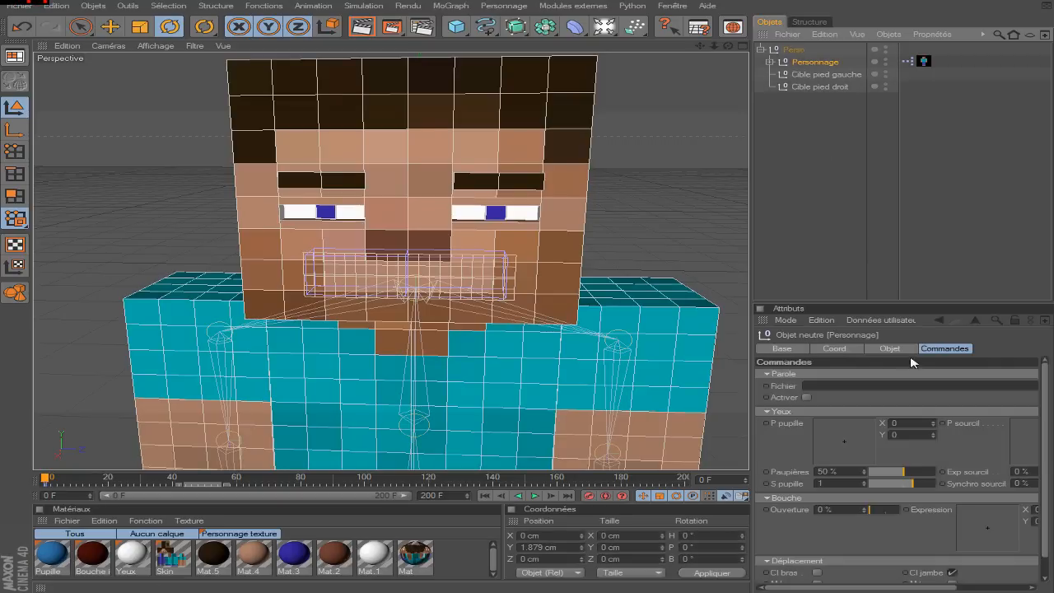
{"action": "left_click", "coordinate": [880, 320]}
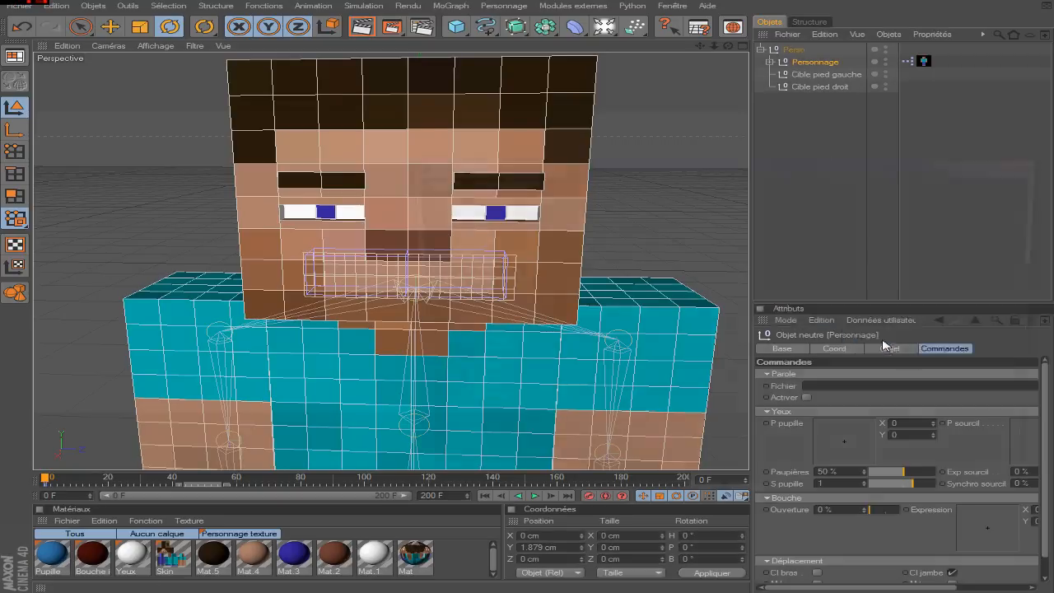
{"action": "left_click", "coordinate": [885, 342]}
{"action": "left_click_drag", "start_coordinate": [463, 237], "coordinate": [464, 227]}
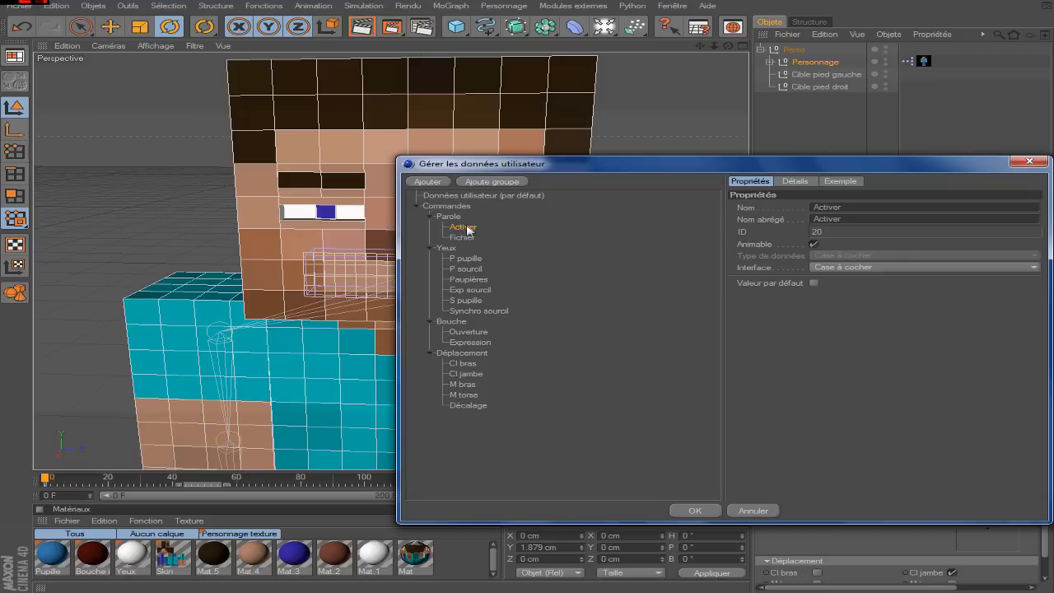
Try adding an entry named Départ with the default percentage settings at the end of the Parole group.
{"action": "left_click", "coordinate": [463, 238]}
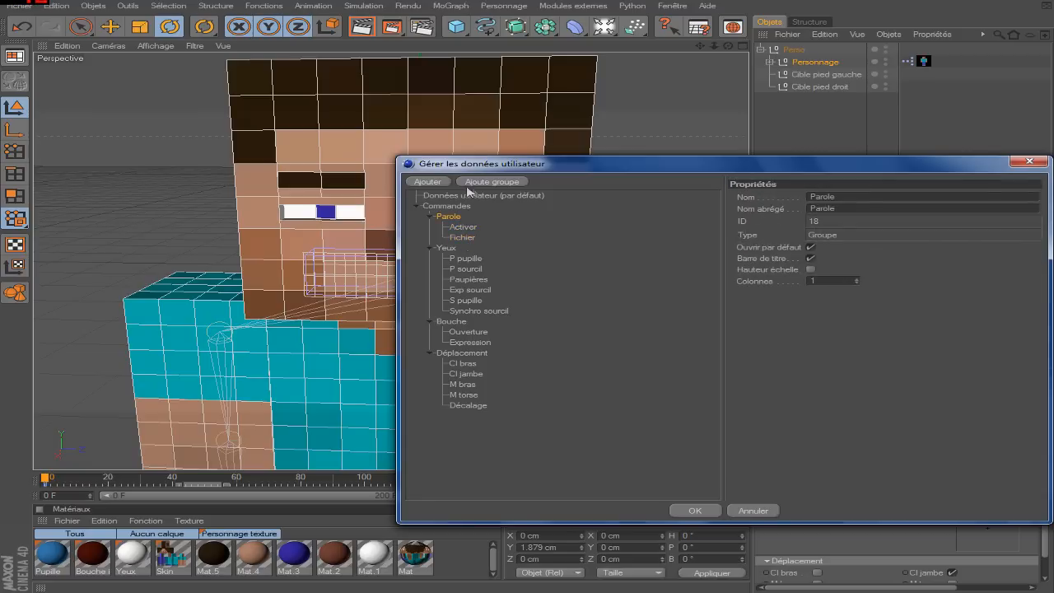
{"action": "left_click", "coordinate": [429, 182]}
{"action": "left_click_drag", "start_coordinate": [849, 208], "coordinate": [812, 208]}
{"action": "type", "text": "Départ"}
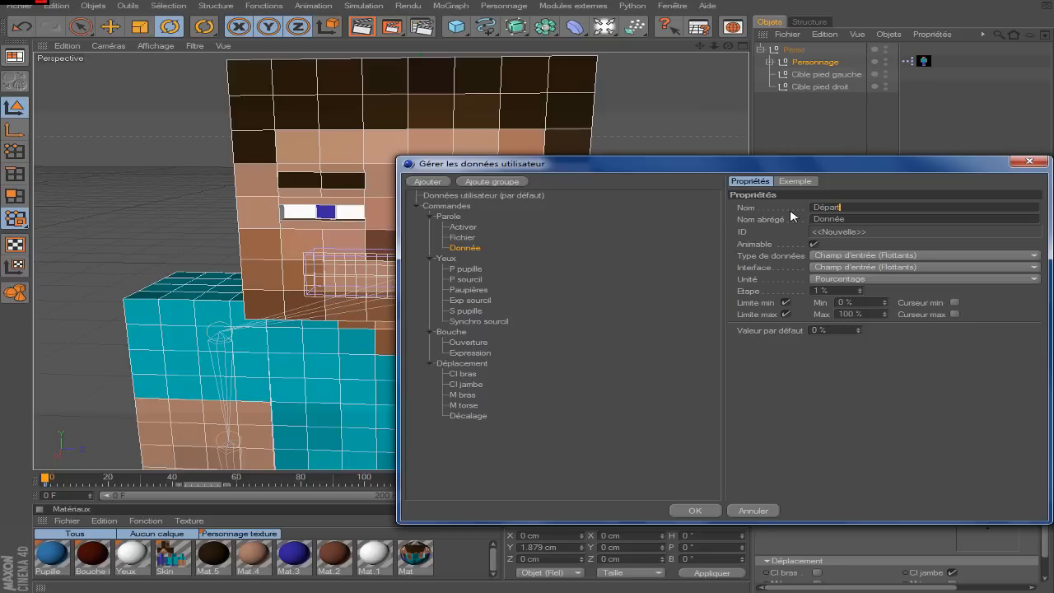
{"action": "key", "text": "Return"}
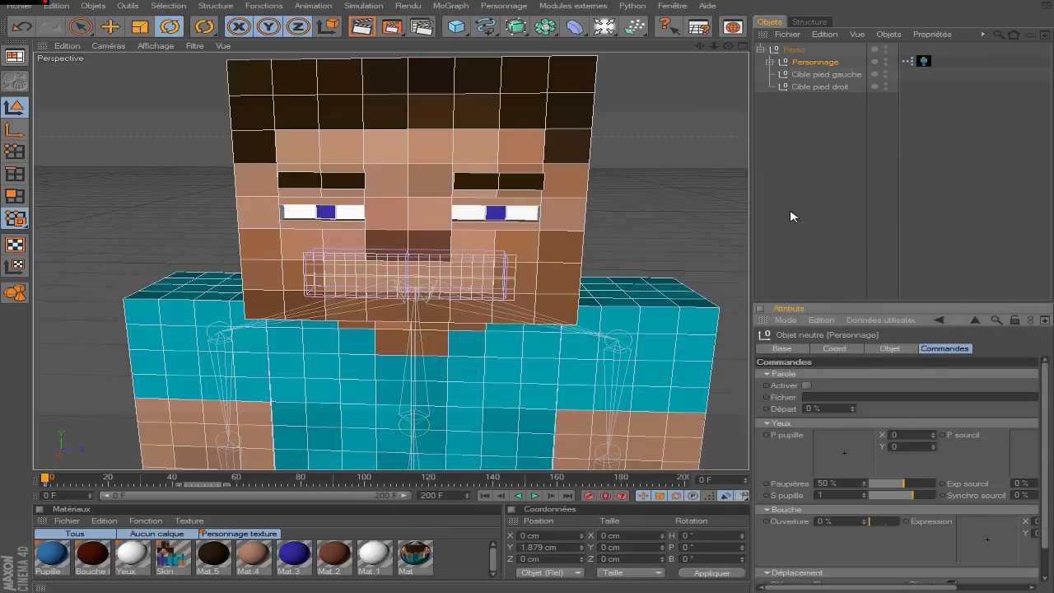
Delete the percentage-based Départ entry and add a new data entry after Fichier in the Parole group.
{"action": "left_click", "coordinate": [881, 320]}
{"action": "left_click", "coordinate": [875, 342]}
{"action": "left_click", "coordinate": [453, 255]}
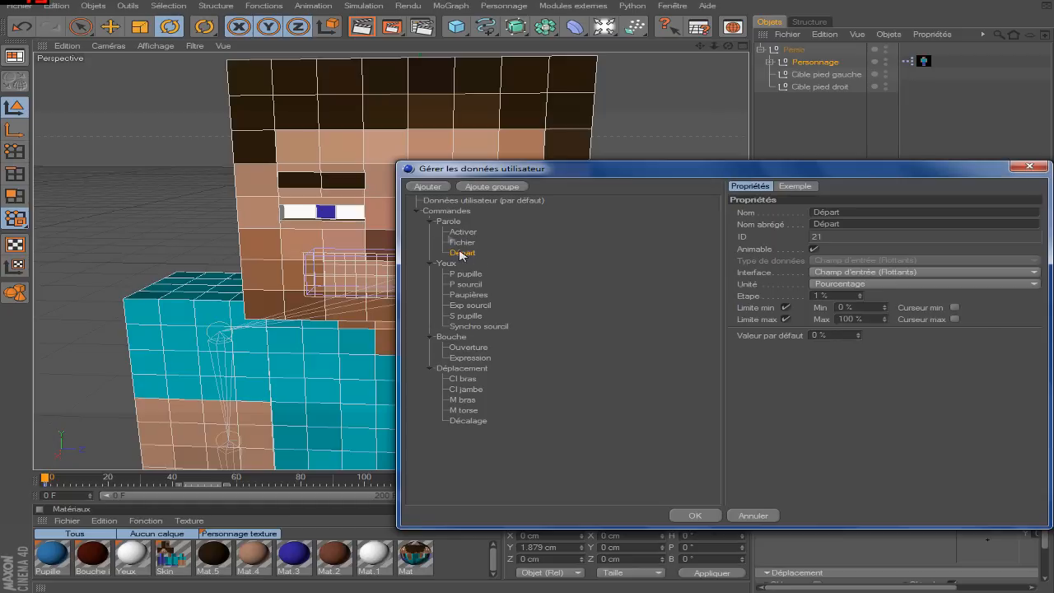
{"action": "left_click", "coordinate": [427, 186]}
{"action": "left_click_drag", "start_coordinate": [457, 212], "coordinate": [464, 257]}
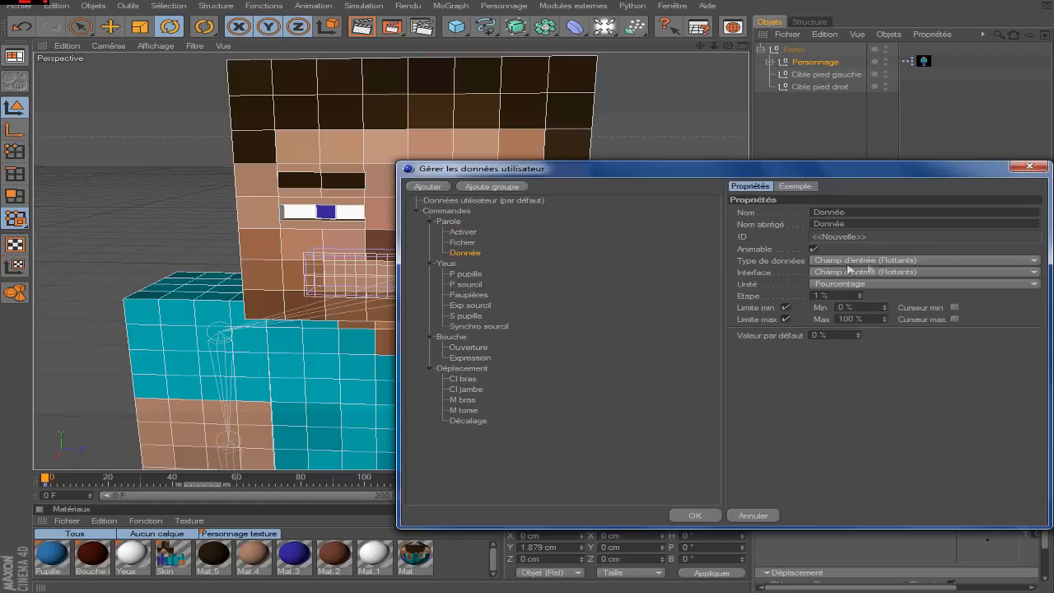
Set the new Parole entry's data type to Temps and name it Départ.
{"action": "left_click", "coordinate": [884, 260]}
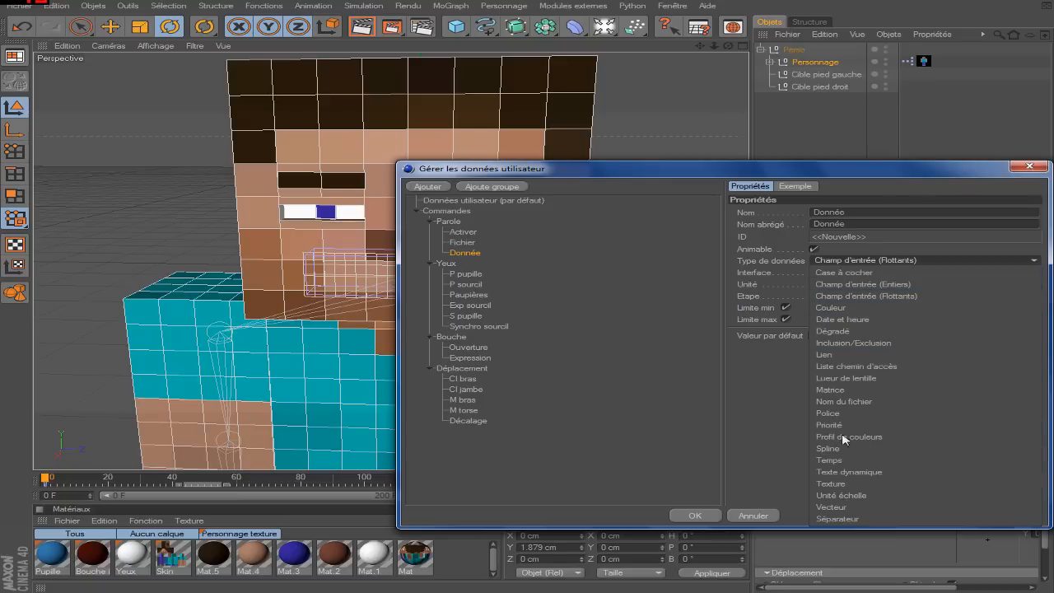
{"action": "left_click", "coordinate": [873, 460]}
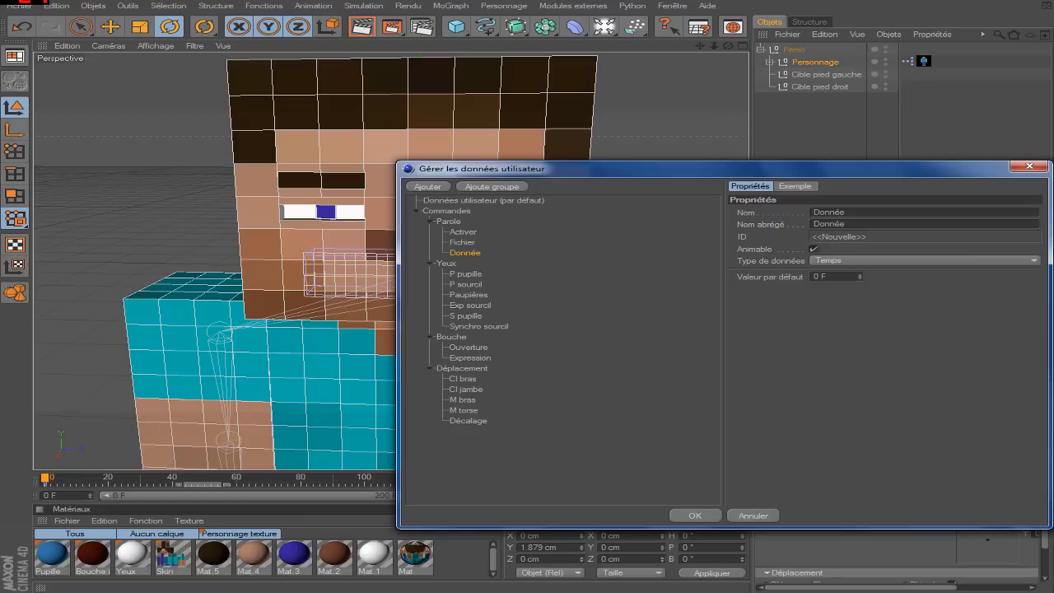
{"action": "left_click_drag", "start_coordinate": [846, 211], "coordinate": [778, 214]}
{"action": "type", "text": "Départ"}
{"action": "left_click", "coordinate": [532, 235]}
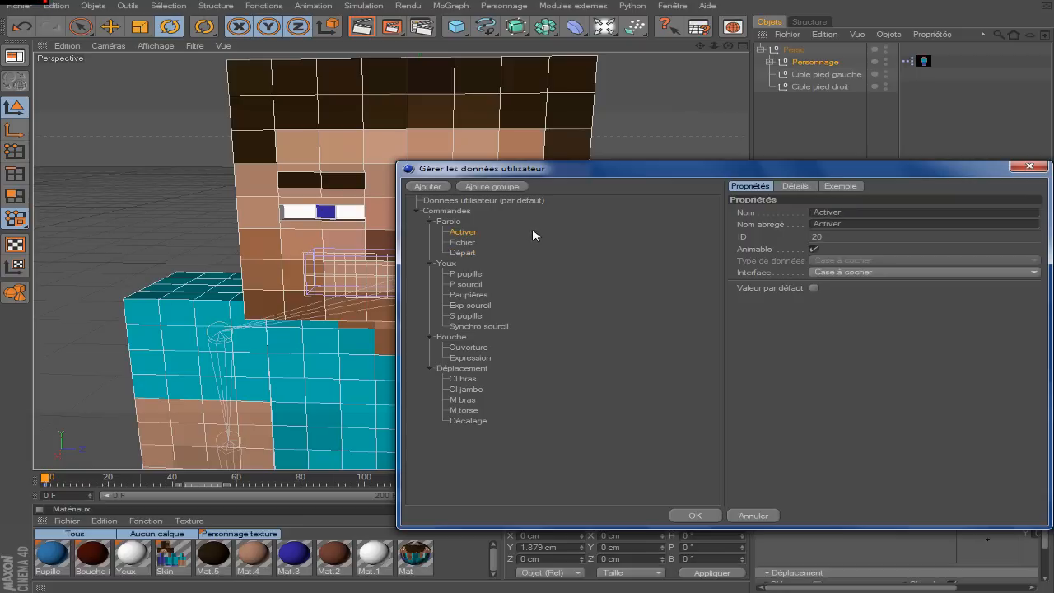
Add two more data entries after Départ in the Parole group.
{"action": "left_click", "coordinate": [463, 243]}
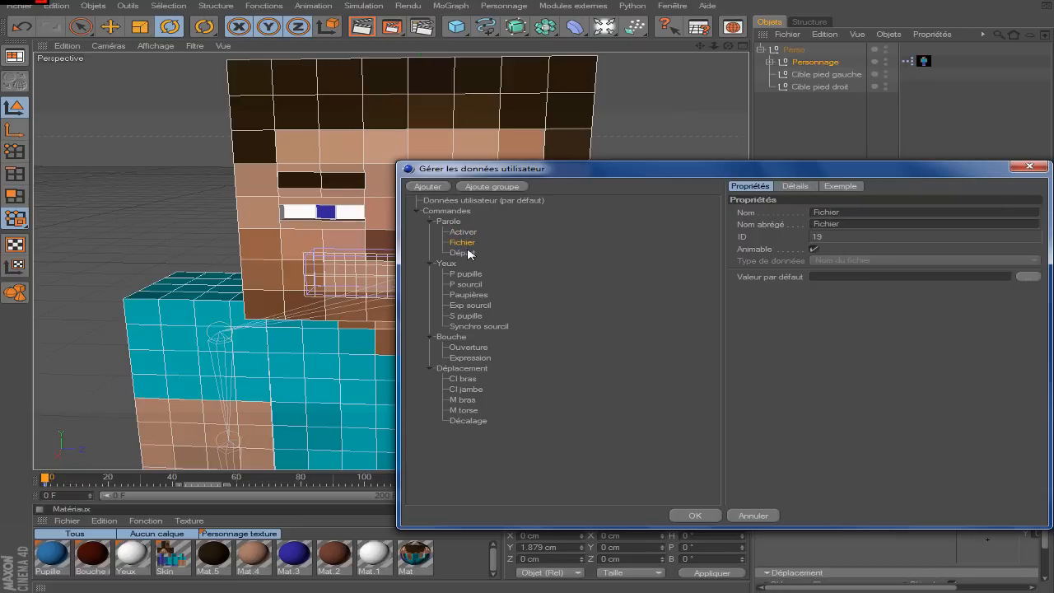
{"action": "left_click", "coordinate": [466, 253]}
{"action": "left_click", "coordinate": [428, 188]}
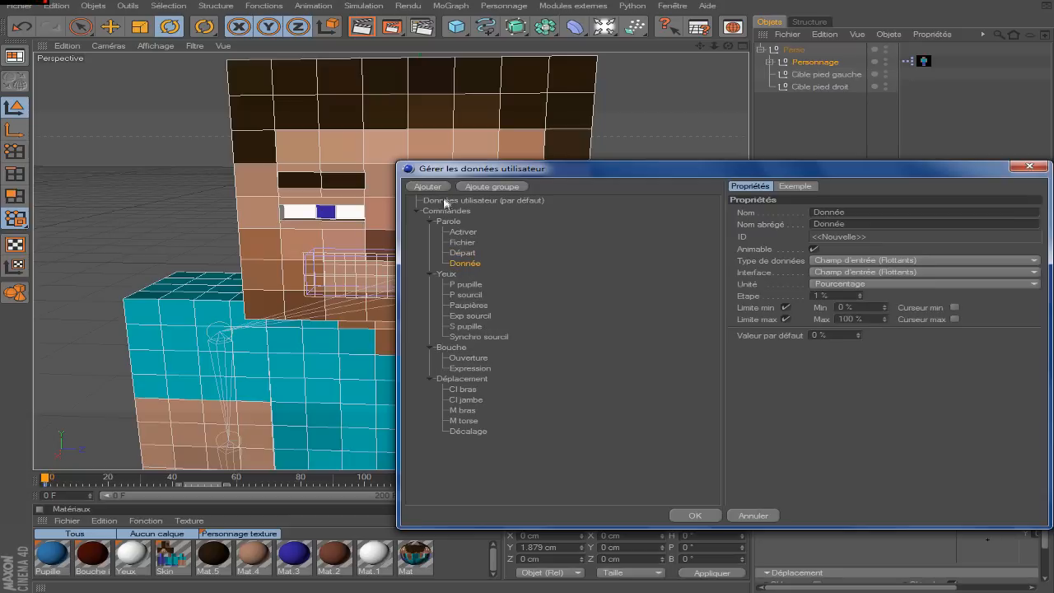
{"action": "left_click", "coordinate": [445, 191]}
Name the two new Parole entries Puissance and Coupure basse.
{"action": "left_click", "coordinate": [463, 263]}
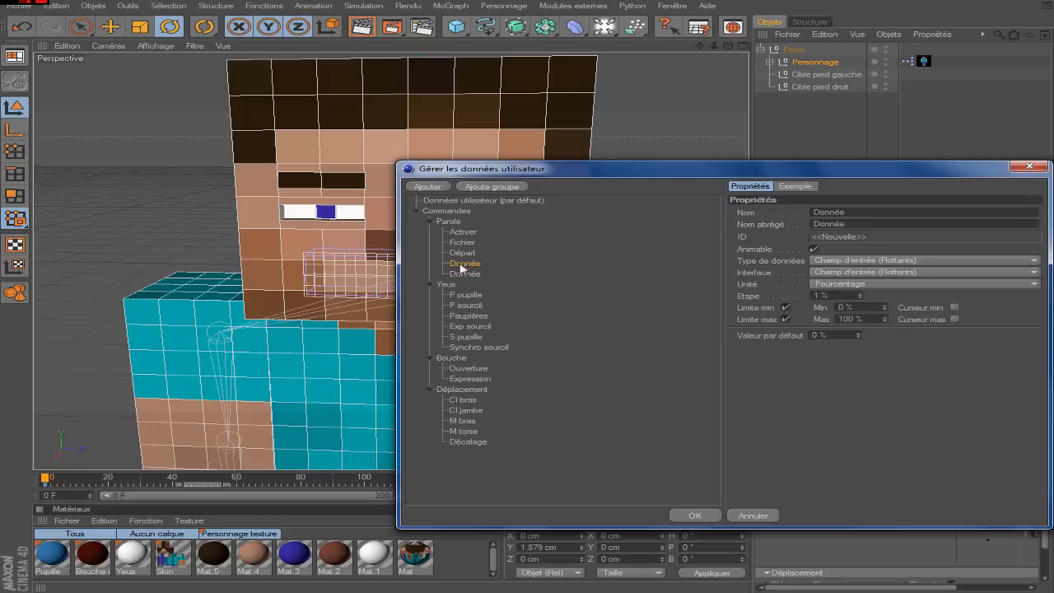
{"action": "left_click_drag", "start_coordinate": [849, 212], "coordinate": [792, 218]}
{"action": "type", "text": "Coupure basse"}
{"action": "left_click", "coordinate": [458, 274]}
{"action": "left_click_drag", "start_coordinate": [846, 212], "coordinate": [800, 221]}
{"action": "type", "text": "Puissance"}
{"action": "key", "text": "Return"}
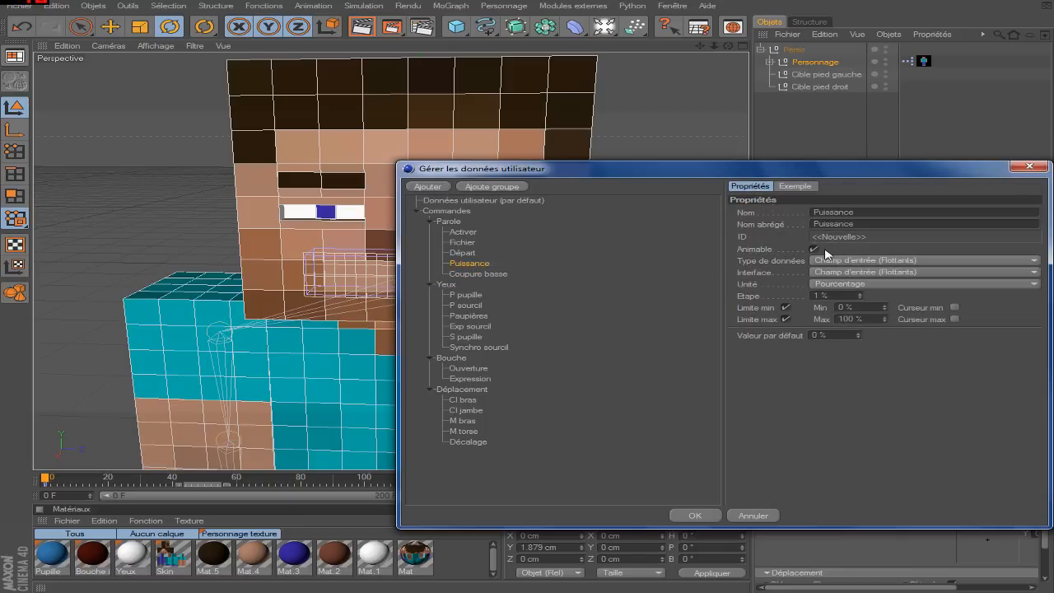
Keep Puissance's unit as Pourcentage, set Coupure basse's interface to Curseur et champ d'entrée (Flottants), and apply the user data changes.
{"action": "left_click", "coordinate": [840, 283]}
{"action": "left_click", "coordinate": [846, 306]}
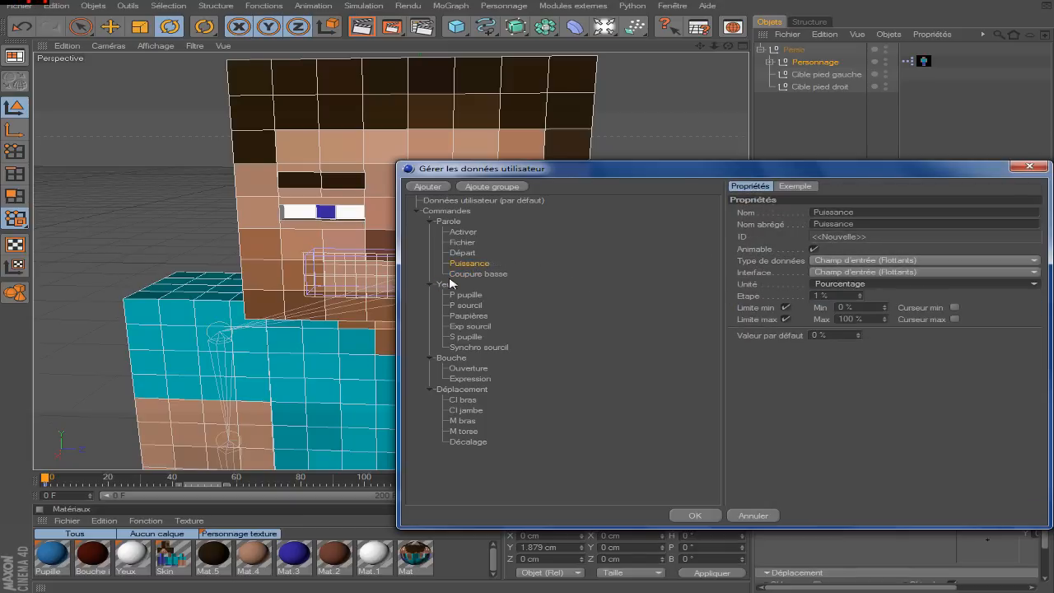
{"action": "left_click", "coordinate": [452, 275]}
{"action": "left_click", "coordinate": [901, 287]}
{"action": "left_click", "coordinate": [873, 310]}
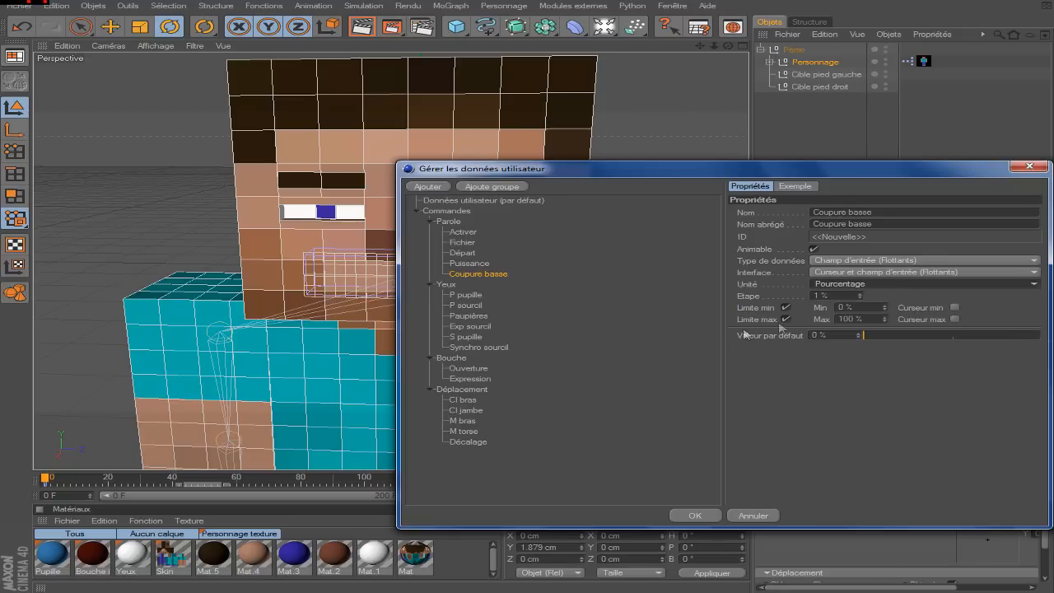
{"action": "left_click", "coordinate": [479, 326]}
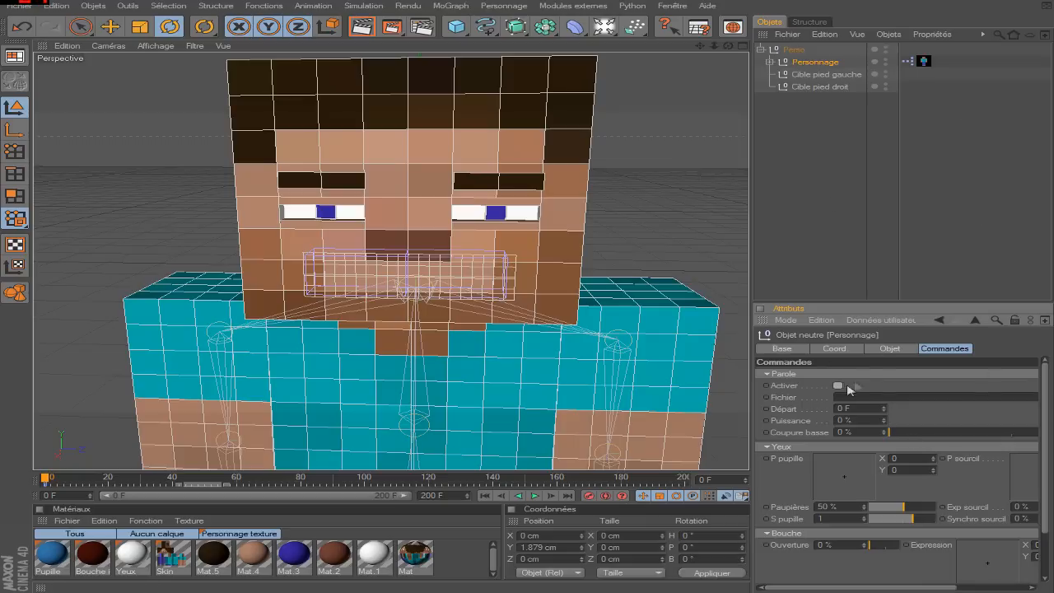
Set the Puissance entry's interface to Curseur et champ d'entrée (Flottants) in the Personnage's user data.
{"action": "left_click", "coordinate": [886, 321]}
{"action": "left_click", "coordinate": [894, 345]}
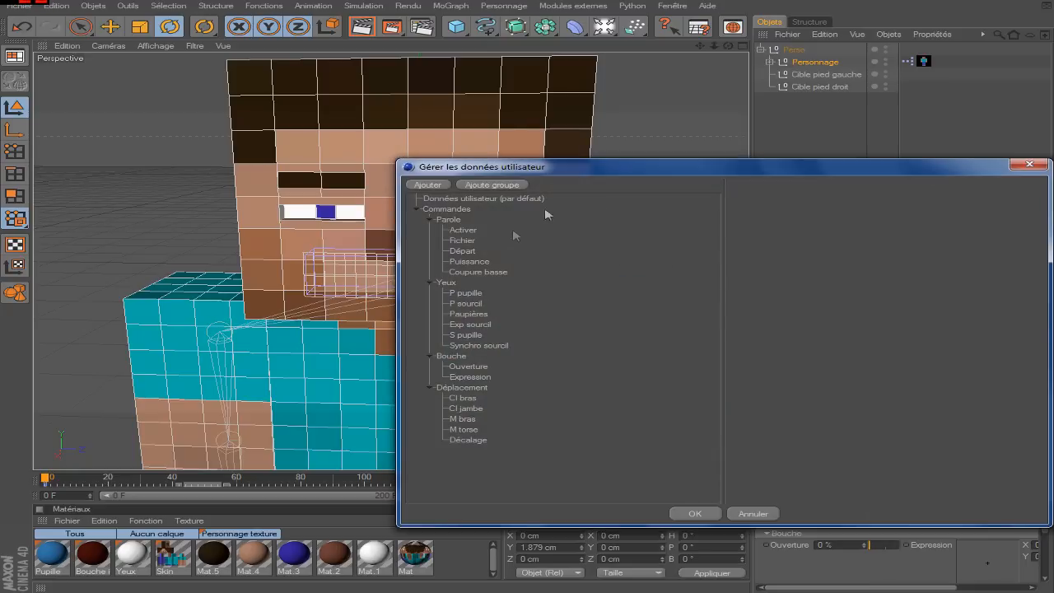
{"action": "left_click", "coordinate": [471, 262]}
{"action": "left_click", "coordinate": [861, 270]}
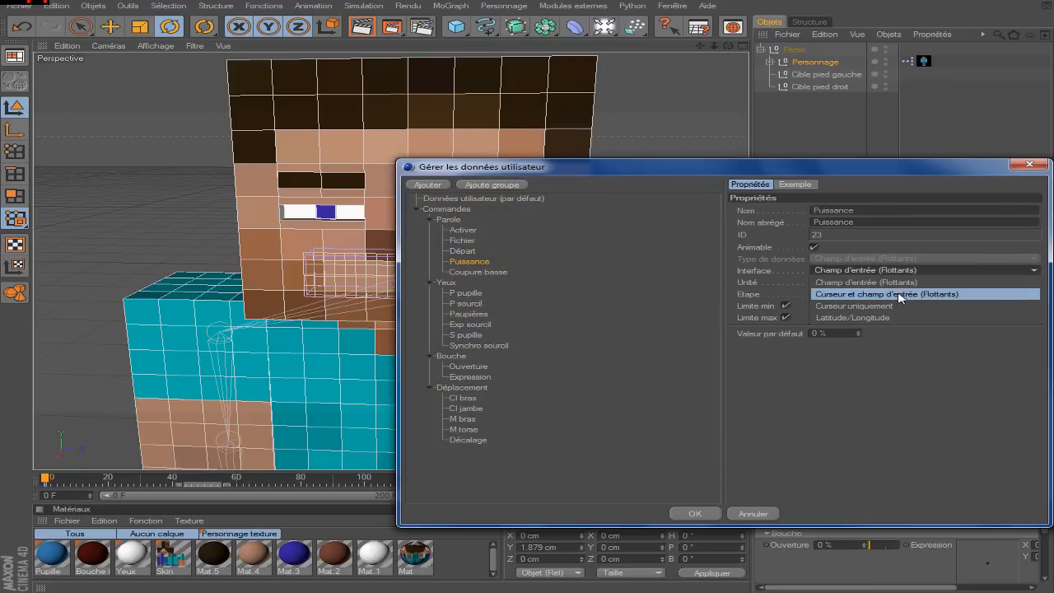
{"action": "left_click", "coordinate": [861, 294]}
{"action": "left_click", "coordinate": [463, 229]}
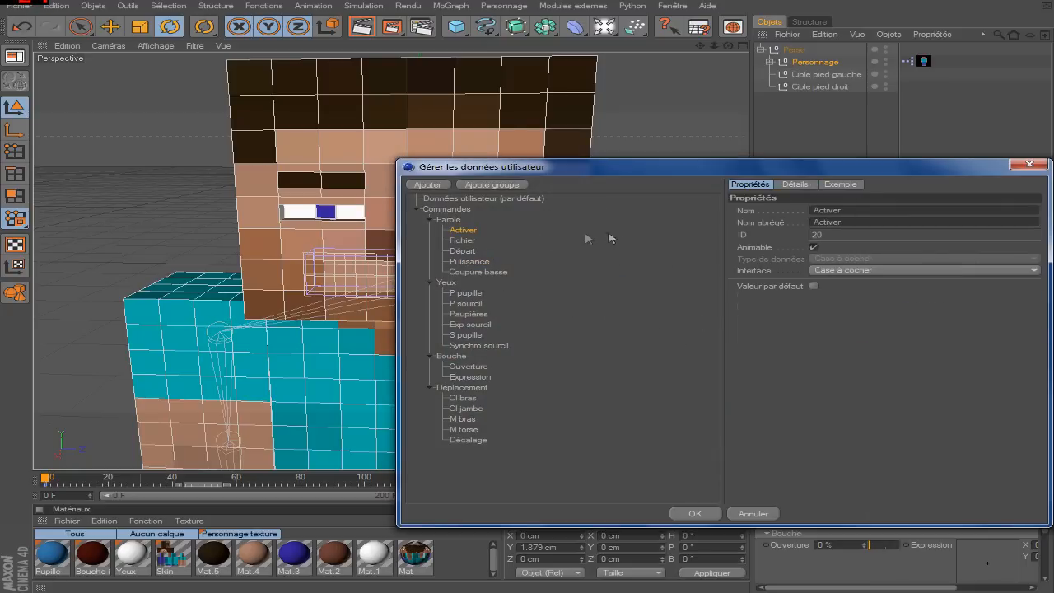
{"action": "left_click_drag", "start_coordinate": [443, 220], "coordinate": [447, 391]}
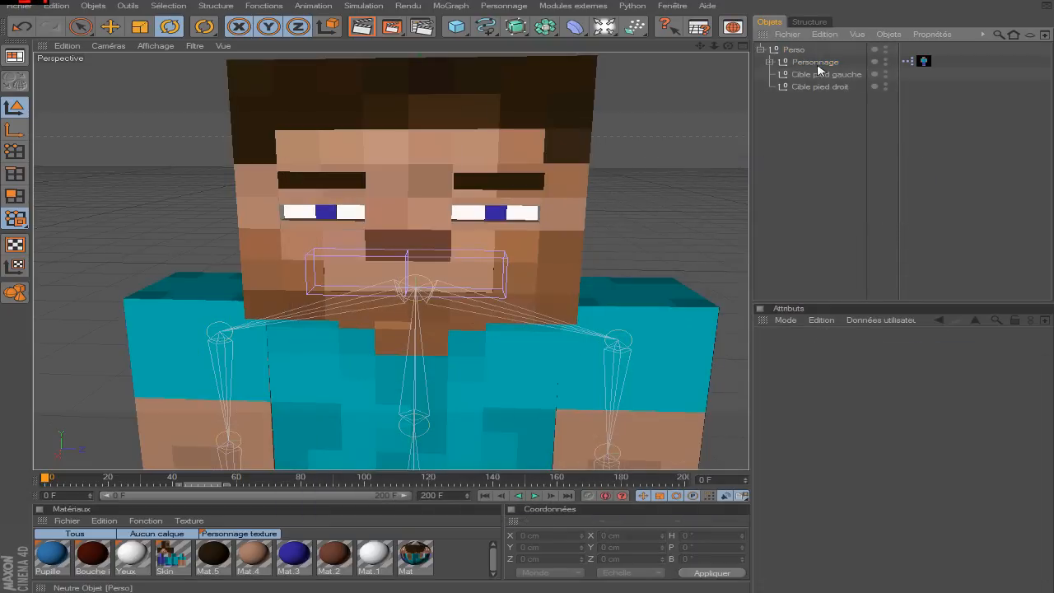
Add the Effecteur Audio and Personnage objects as new nodes in Personnage's XPresso graph, beneath the existing audio chain.
{"action": "left_click", "coordinate": [816, 62]}
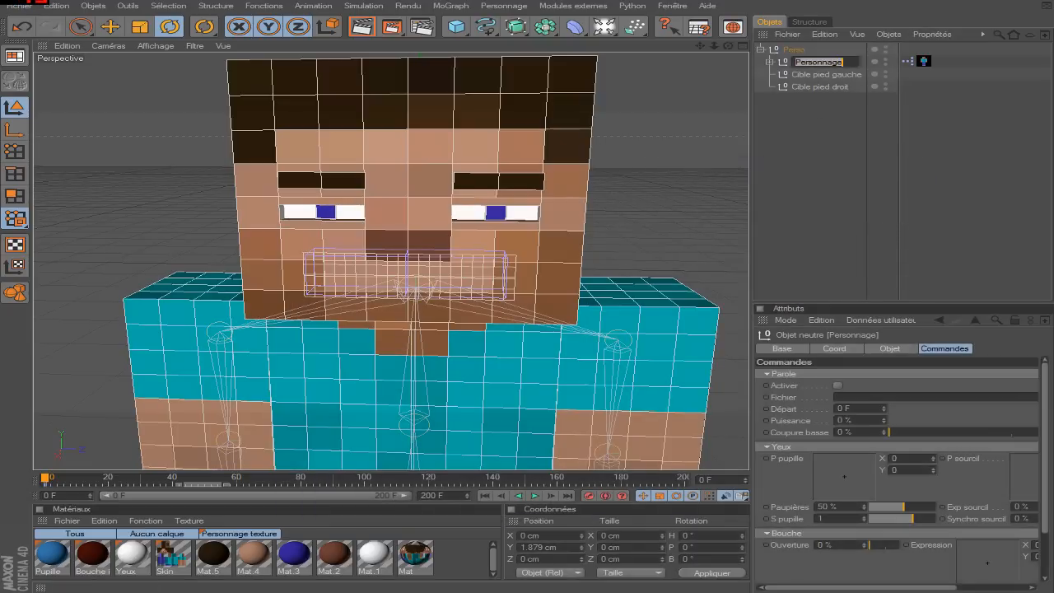
{"action": "double_click", "coordinate": [907, 62]}
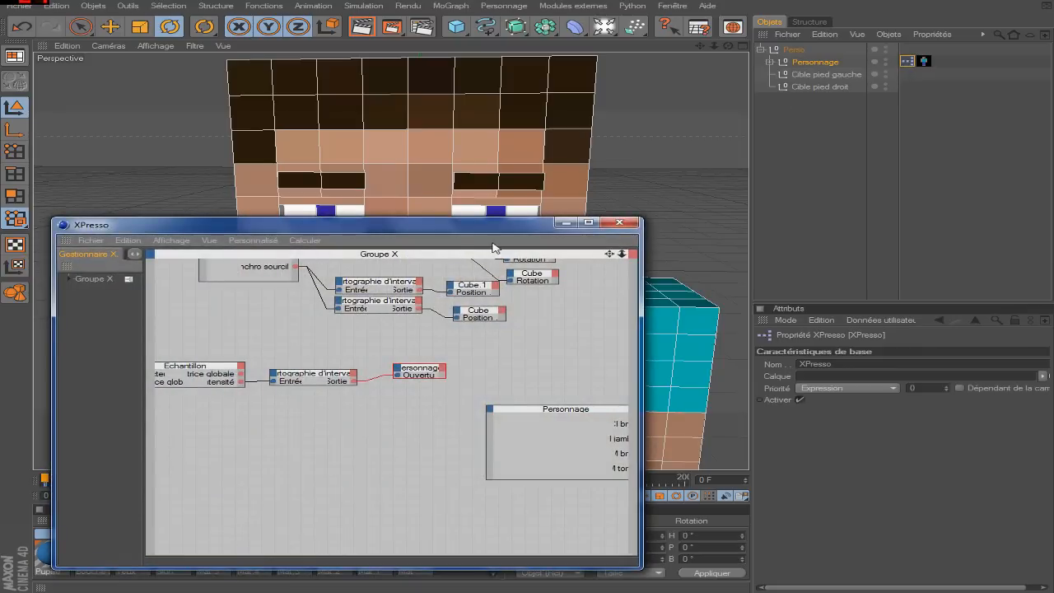
{"action": "left_click_drag", "start_coordinate": [609, 255], "coordinate": [852, 166]}
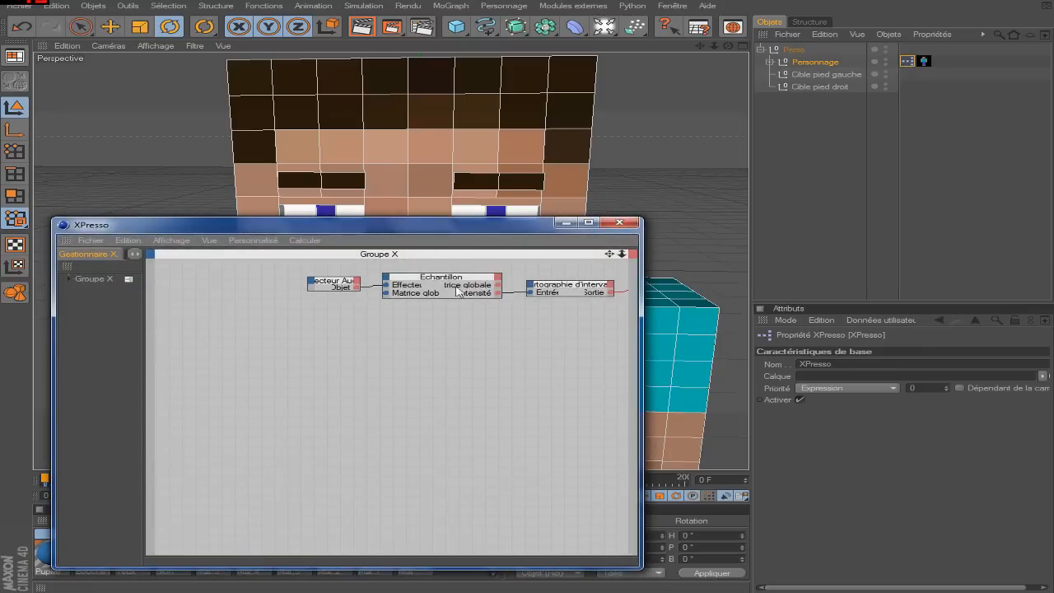
{"action": "left_click", "coordinate": [770, 62]}
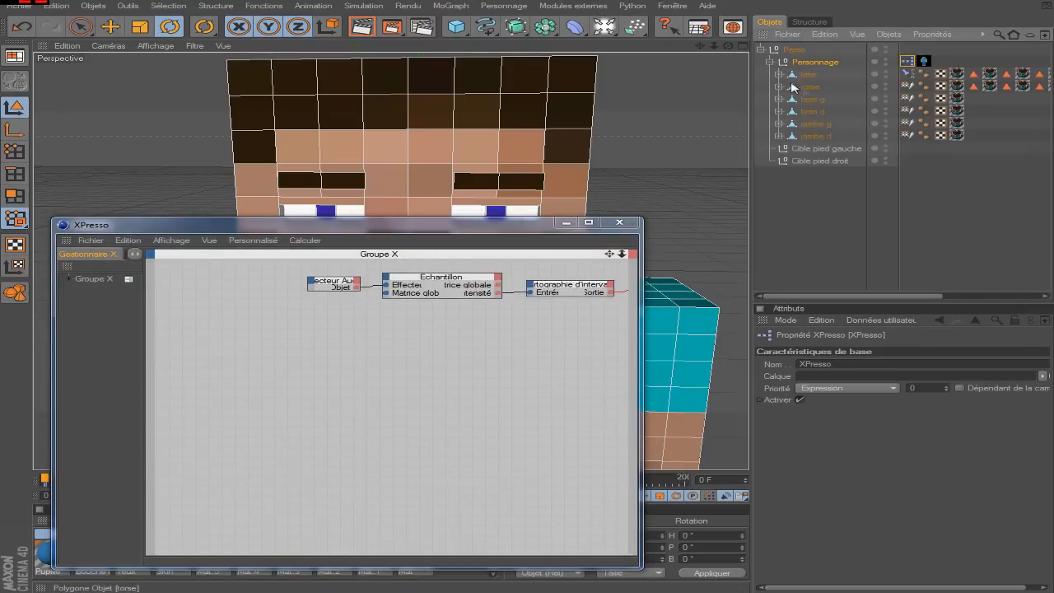
{"action": "left_click", "coordinate": [779, 74]}
{"action": "left_click_drag", "start_coordinate": [826, 89], "coordinate": [283, 368]}
{"action": "left_click_drag", "start_coordinate": [811, 67], "coordinate": [521, 375]}
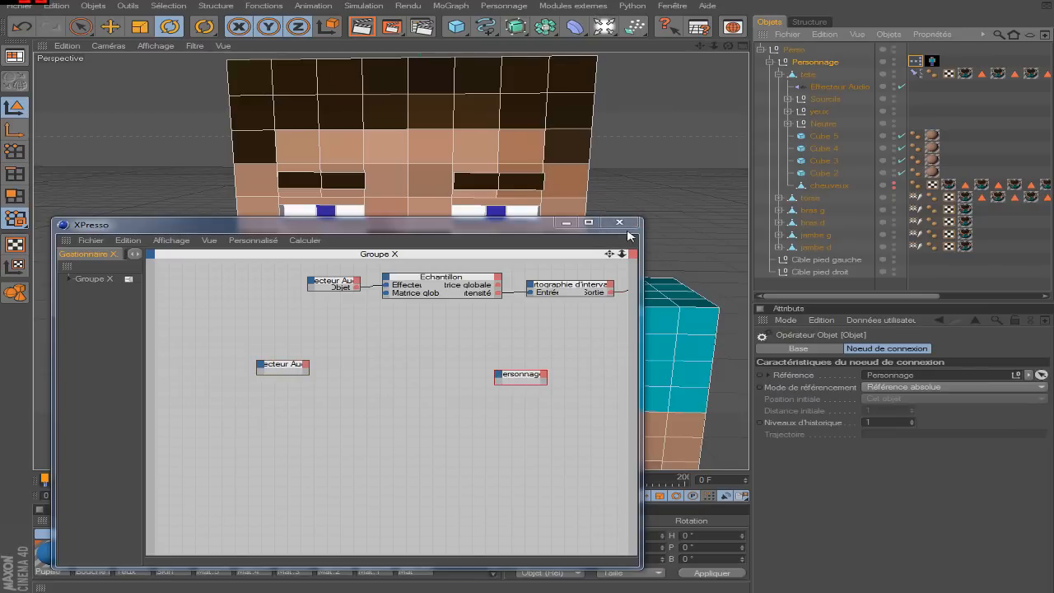
Arrange the new nodes with Personnage to the left of Effecteur Audio, and collapse the Personnage hierarchy.
{"action": "left_click_drag", "start_coordinate": [276, 370], "coordinate": [482, 343]}
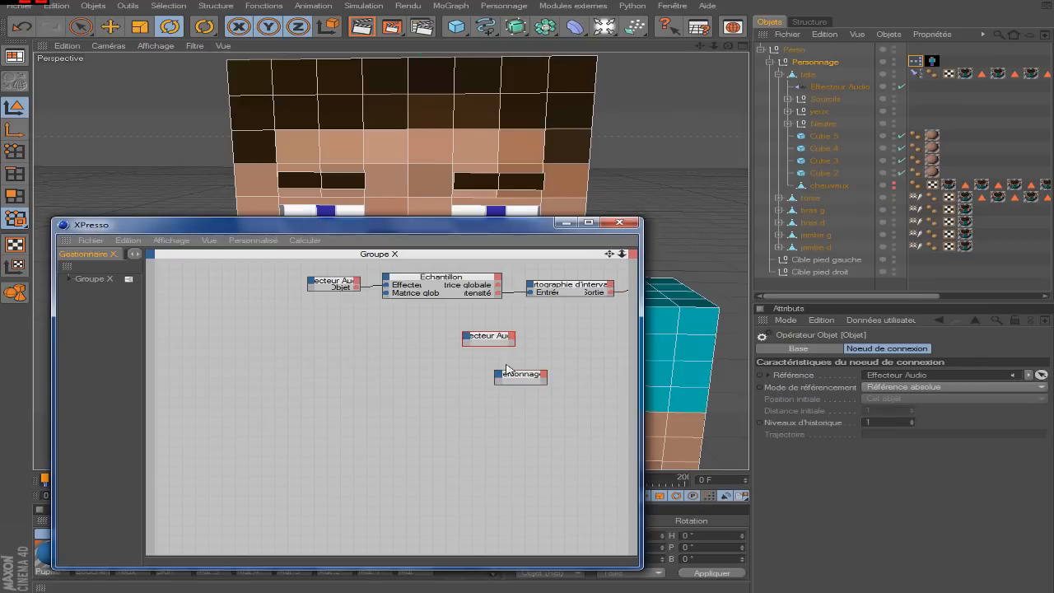
{"action": "left_click_drag", "start_coordinate": [521, 379], "coordinate": [294, 350]}
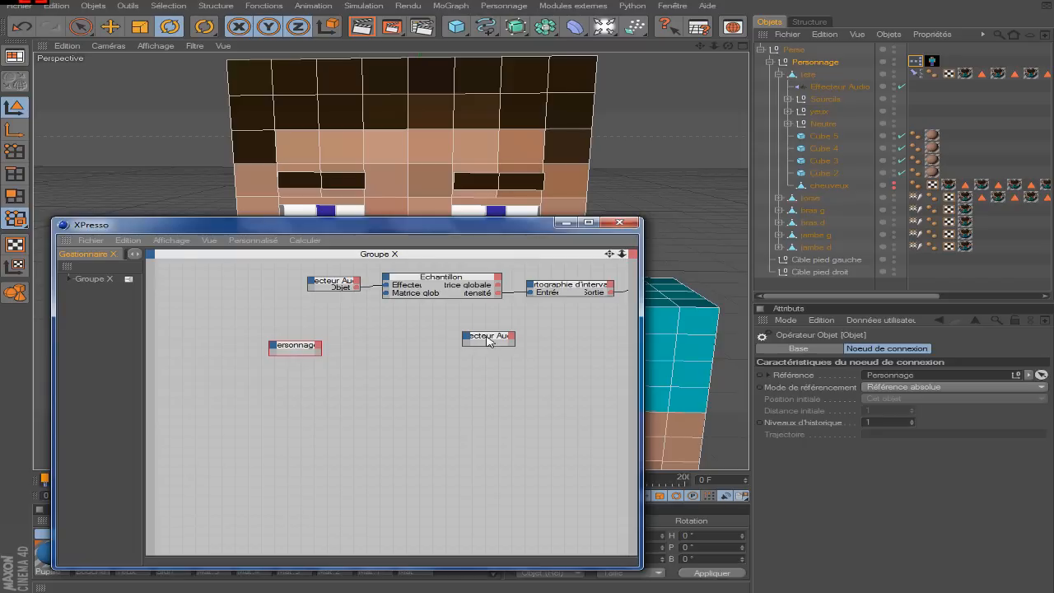
{"action": "left_click_drag", "start_coordinate": [487, 340], "coordinate": [497, 350]}
{"action": "left_click", "coordinate": [674, 140]}
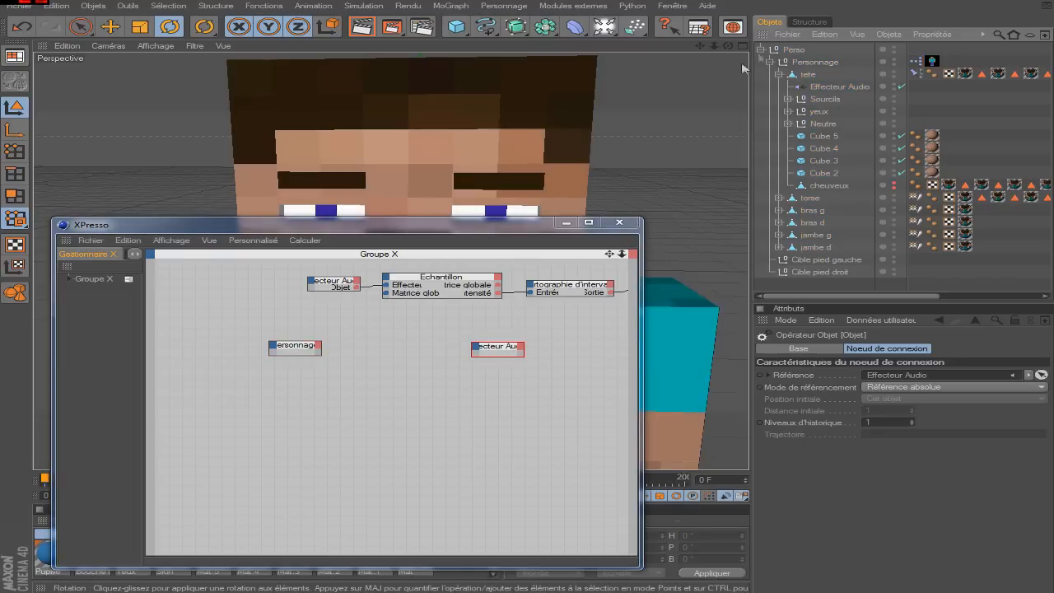
{"action": "left_click", "coordinate": [770, 61]}
Add the Parole outputs Activer and Coupure basse to the new Personnage node.
{"action": "left_click", "coordinate": [320, 346]}
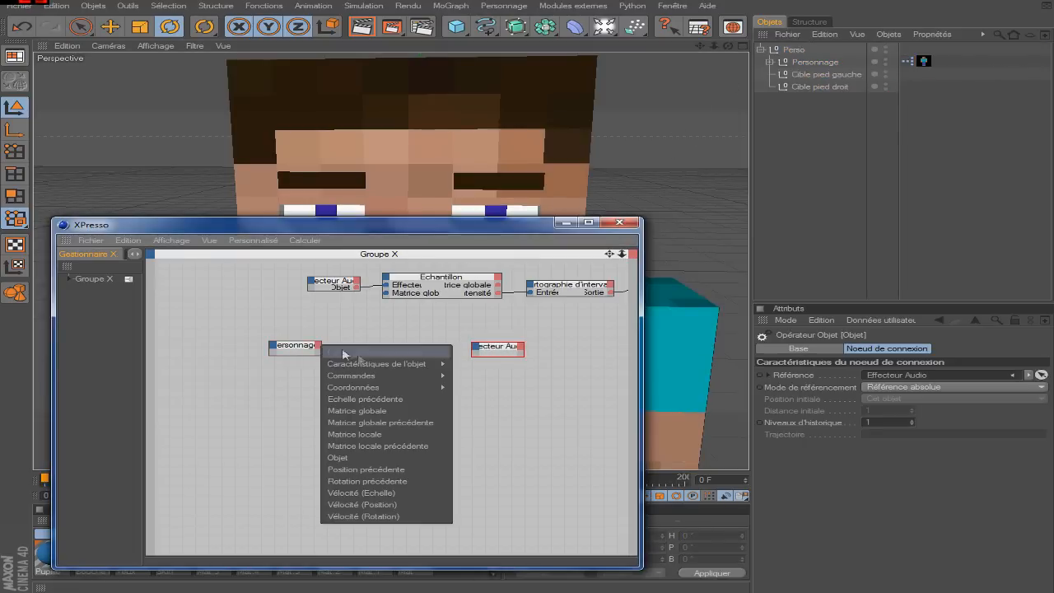
{"action": "mouse_move", "coordinate": [395, 375]}
{"action": "mouse_move", "coordinate": [465, 377]}
{"action": "mouse_move", "coordinate": [470, 400]}
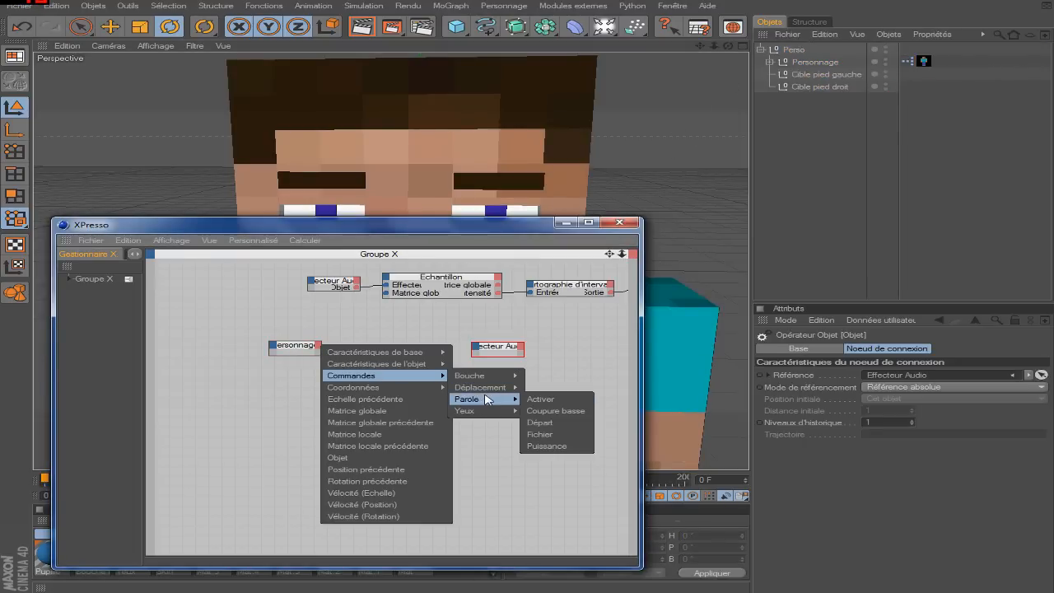
{"action": "left_click", "coordinate": [544, 400]}
{"action": "left_click", "coordinate": [318, 347]}
{"action": "mouse_move", "coordinate": [379, 375]}
{"action": "mouse_move", "coordinate": [487, 403]}
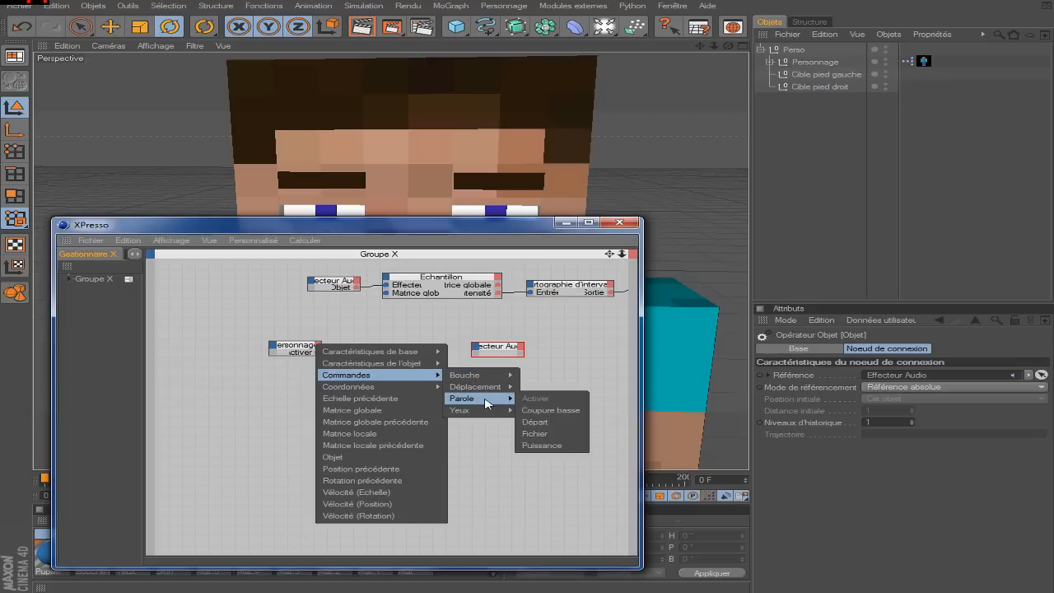
{"action": "left_click", "coordinate": [546, 410]}
Add the Parole outputs Départ and Fichier to the Personnage node.
{"action": "left_click", "coordinate": [319, 348]}
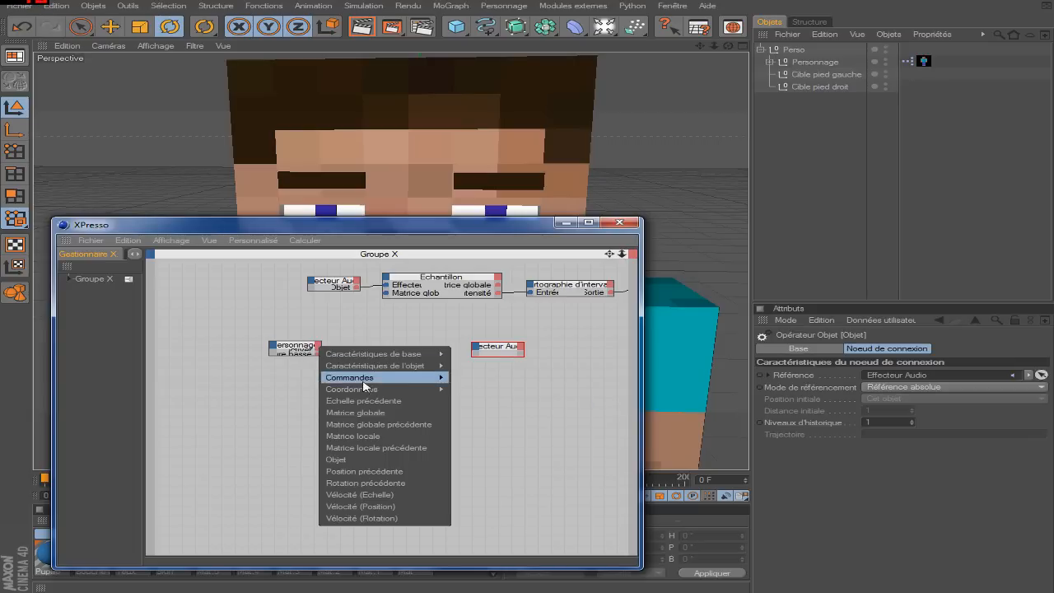
{"action": "mouse_move", "coordinate": [375, 378]}
{"action": "mouse_move", "coordinate": [486, 401]}
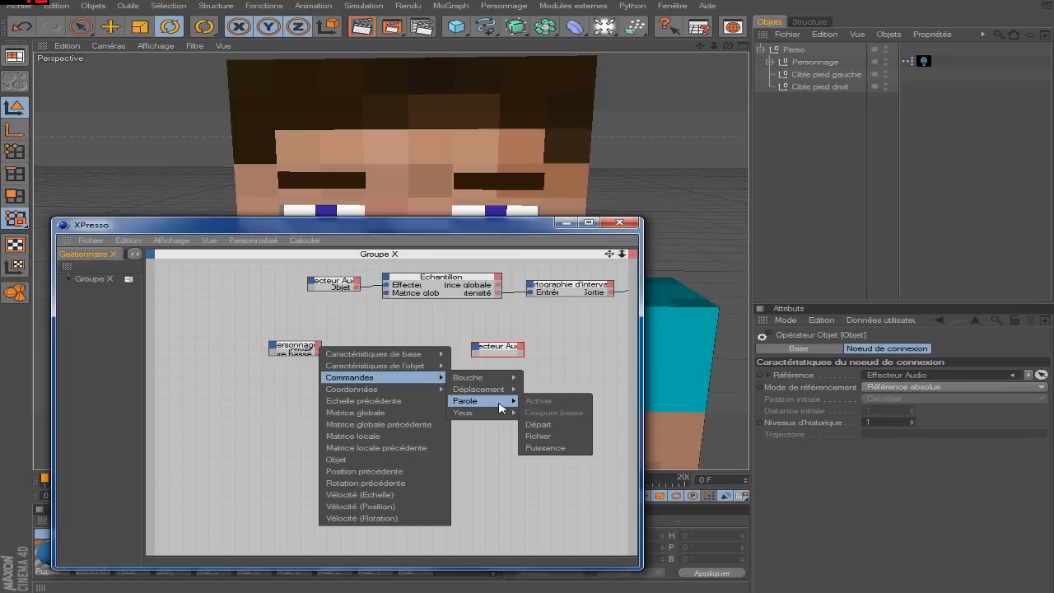
{"action": "left_click", "coordinate": [539, 424]}
{"action": "left_click", "coordinate": [317, 346]}
{"action": "mouse_move", "coordinate": [368, 377]}
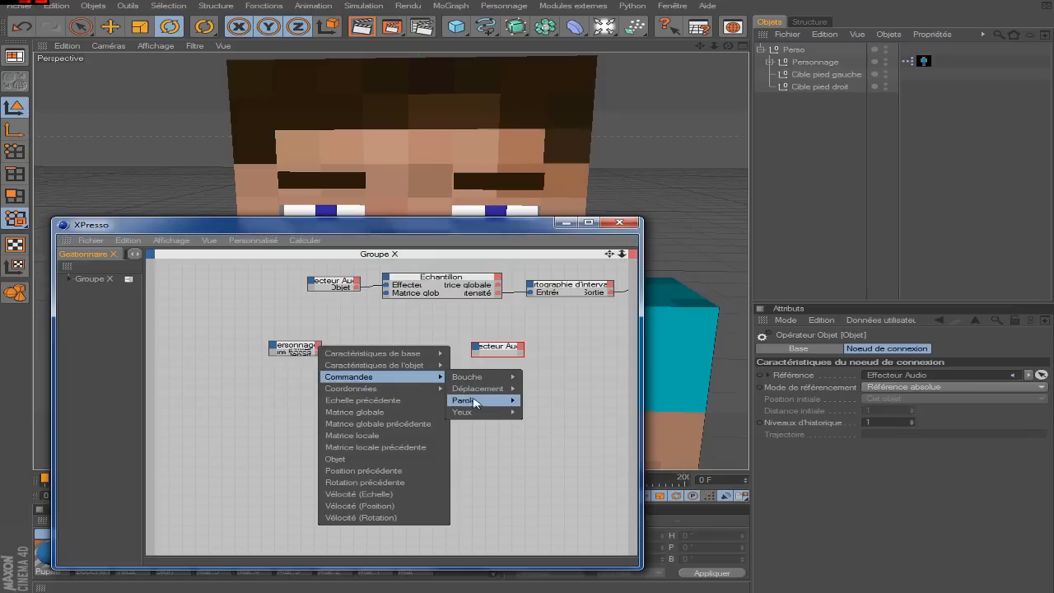
{"action": "mouse_move", "coordinate": [468, 401]}
{"action": "left_click", "coordinate": [551, 434]}
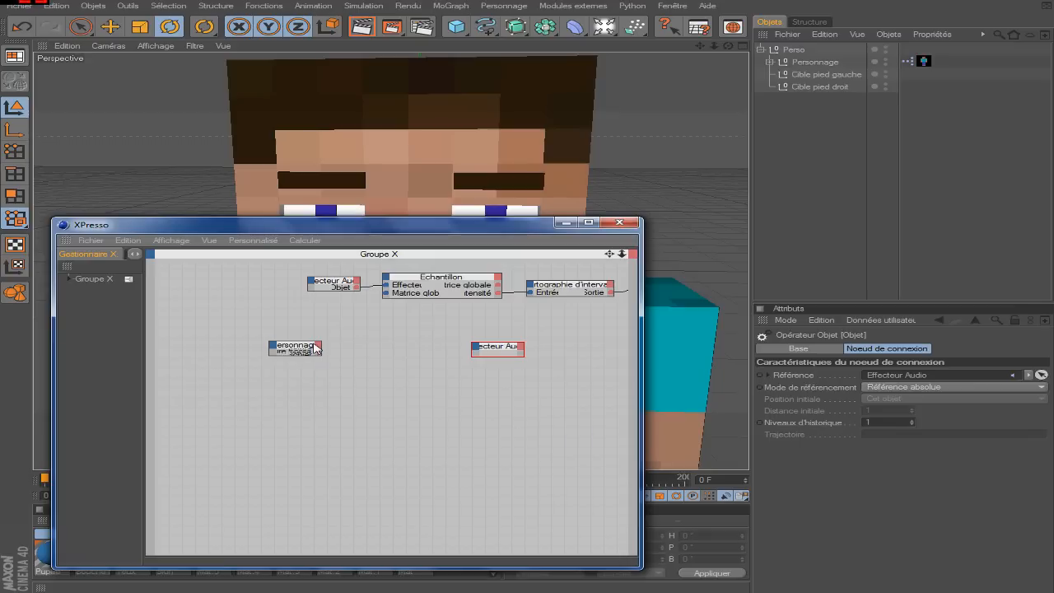
Add the Parole output Puissance to the Personnage node and enlarge the node to show all its ports.
{"action": "left_click", "coordinate": [318, 347]}
{"action": "mouse_move", "coordinate": [375, 375]}
{"action": "mouse_move", "coordinate": [492, 387]}
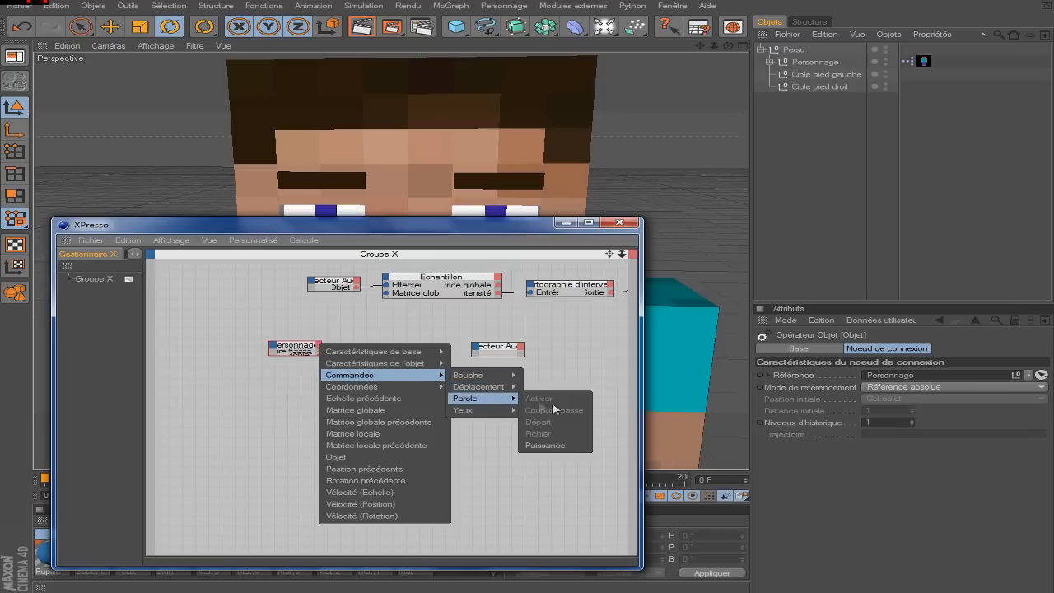
{"action": "left_click", "coordinate": [554, 443]}
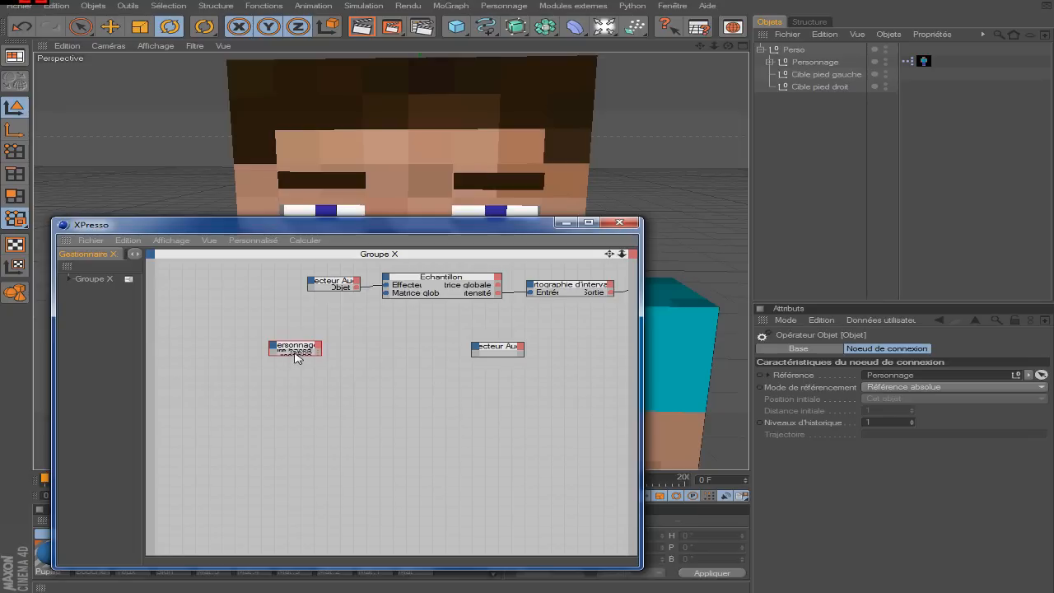
{"action": "left_click_drag", "start_coordinate": [294, 355], "coordinate": [241, 375]}
Examine the Effecteur Audio object's base and effector attributes to locate the parameters matching the Parole data.
{"action": "left_click", "coordinate": [472, 345]}
{"action": "right_click", "coordinate": [475, 350]}
{"action": "left_click", "coordinate": [505, 322]}
{"action": "left_click", "coordinate": [771, 62]}
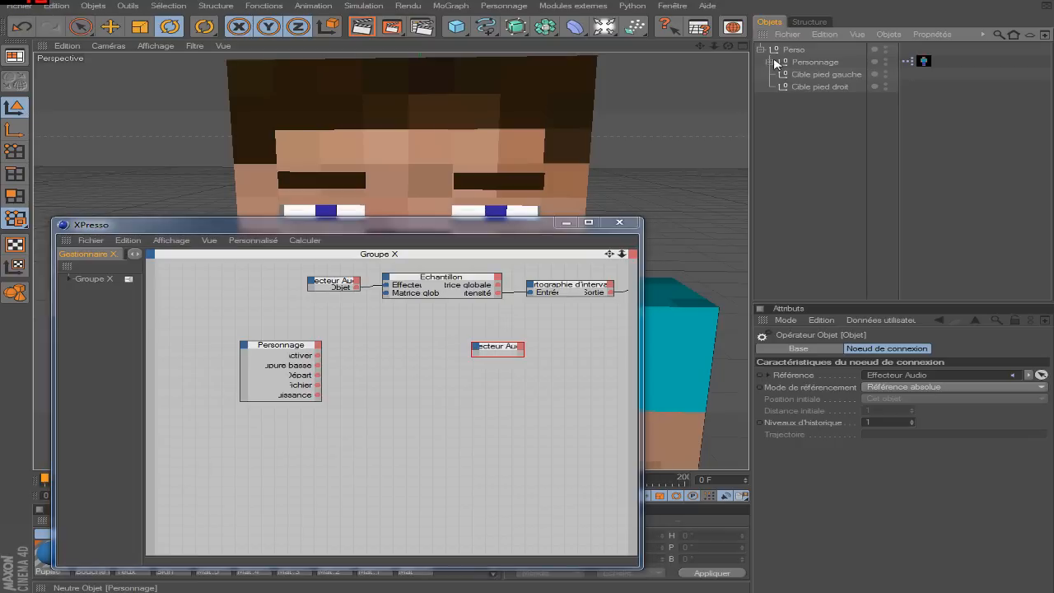
{"action": "left_click", "coordinate": [771, 63]}
{"action": "left_click", "coordinate": [823, 87]}
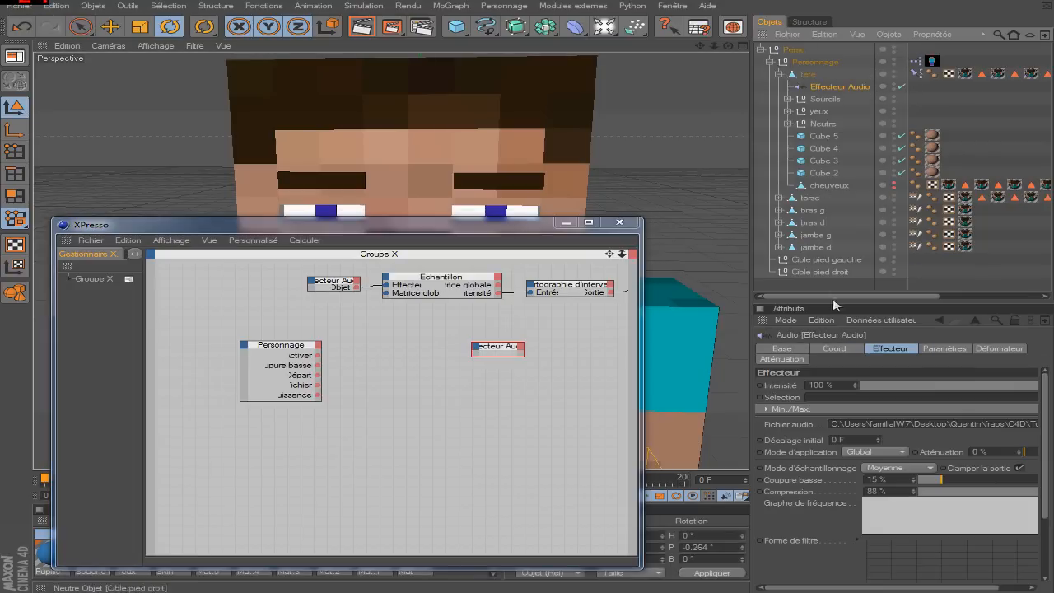
{"action": "left_click", "coordinate": [793, 350]}
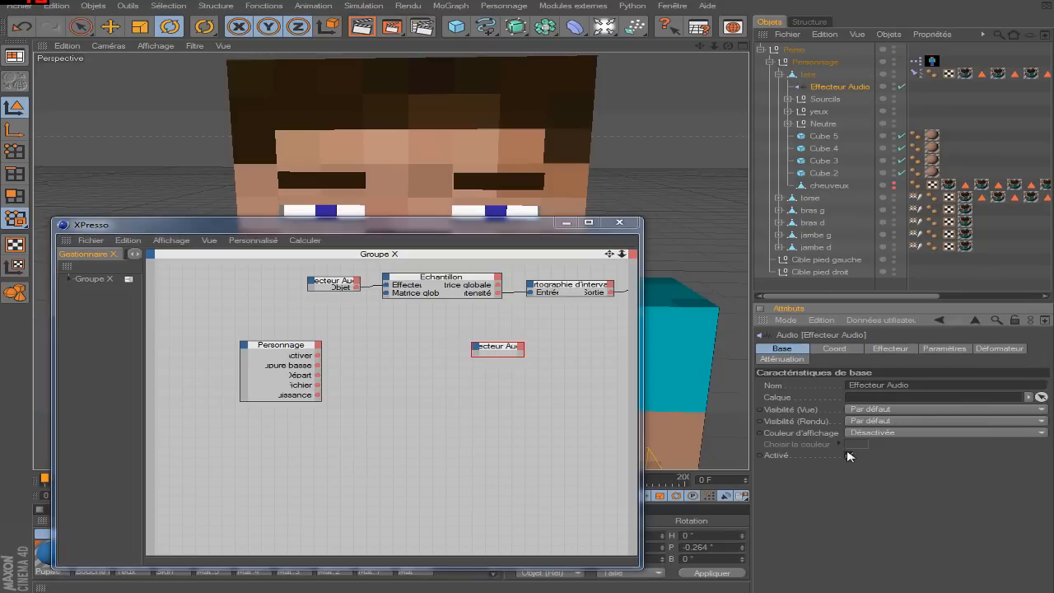
{"action": "left_click", "coordinate": [834, 348]}
{"action": "left_click", "coordinate": [888, 349]}
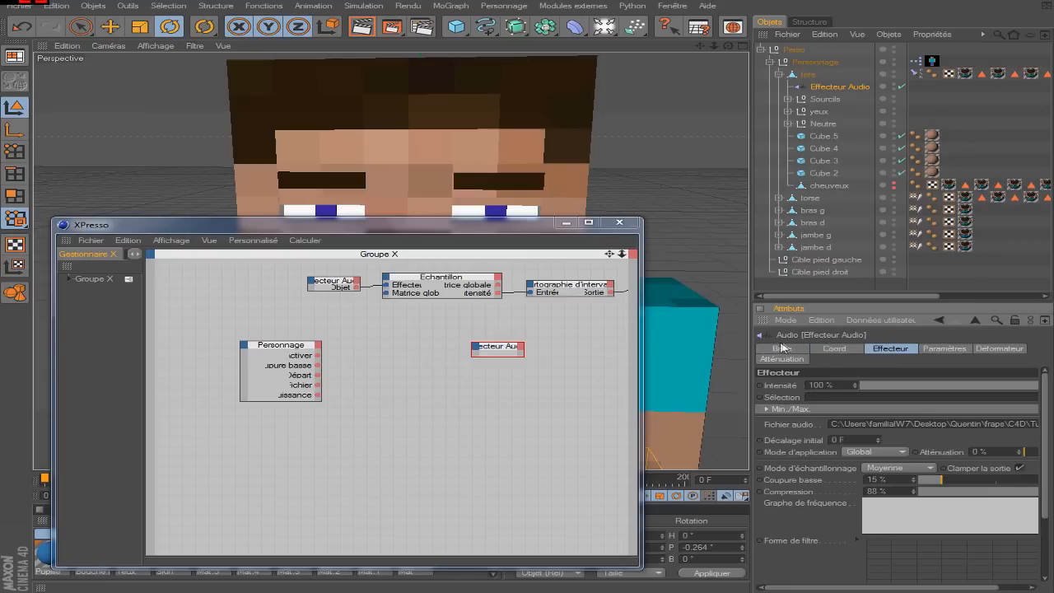
{"action": "left_click", "coordinate": [783, 349]}
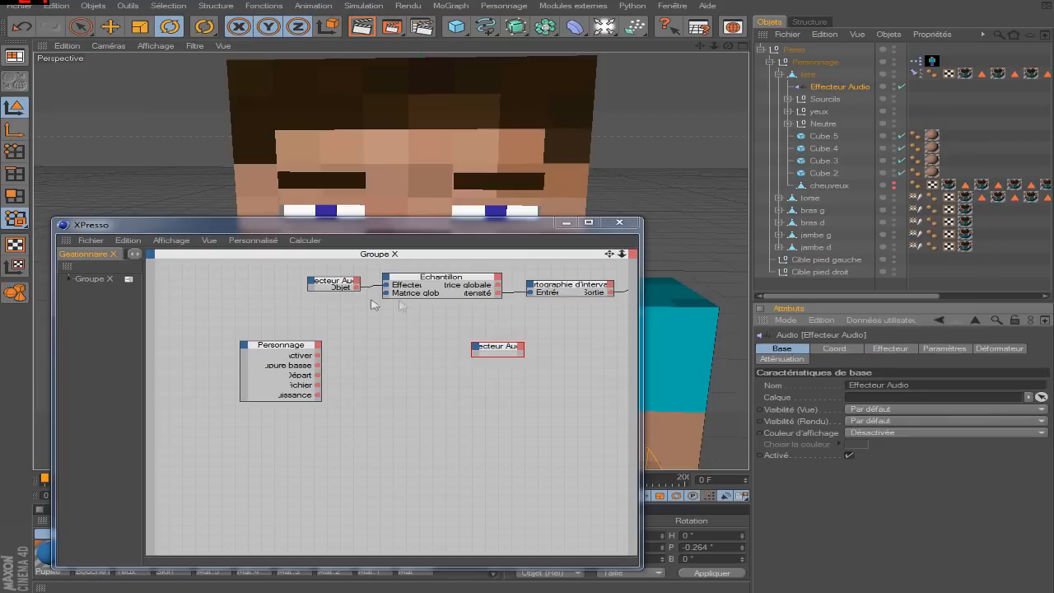
Add the base property Activé as an input on the new Effecteur Audio node, then reposition and enlarge the node.
{"action": "left_click", "coordinate": [476, 347]}
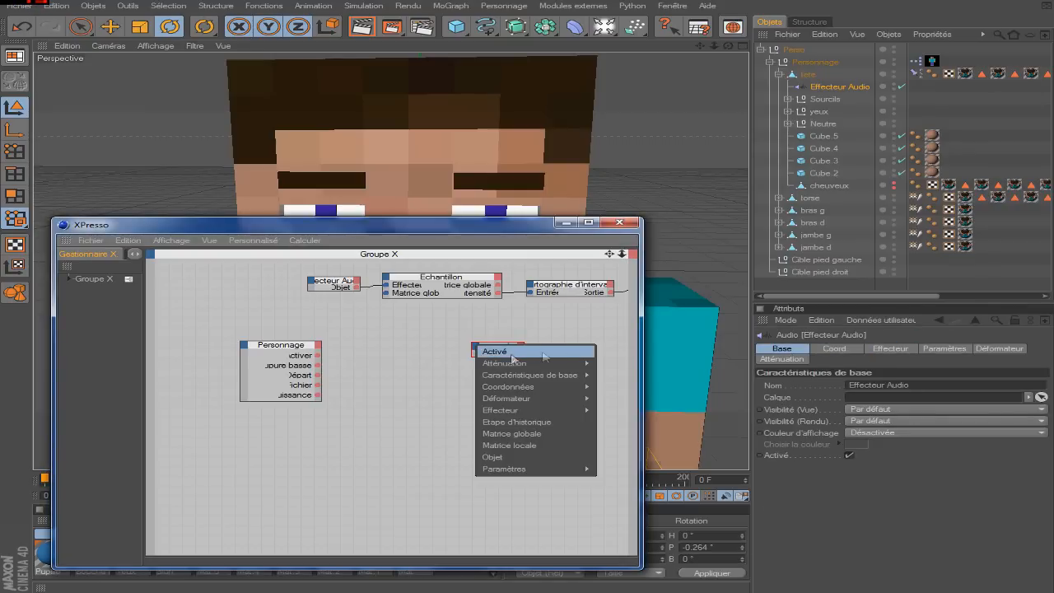
{"action": "mouse_move", "coordinate": [576, 375]}
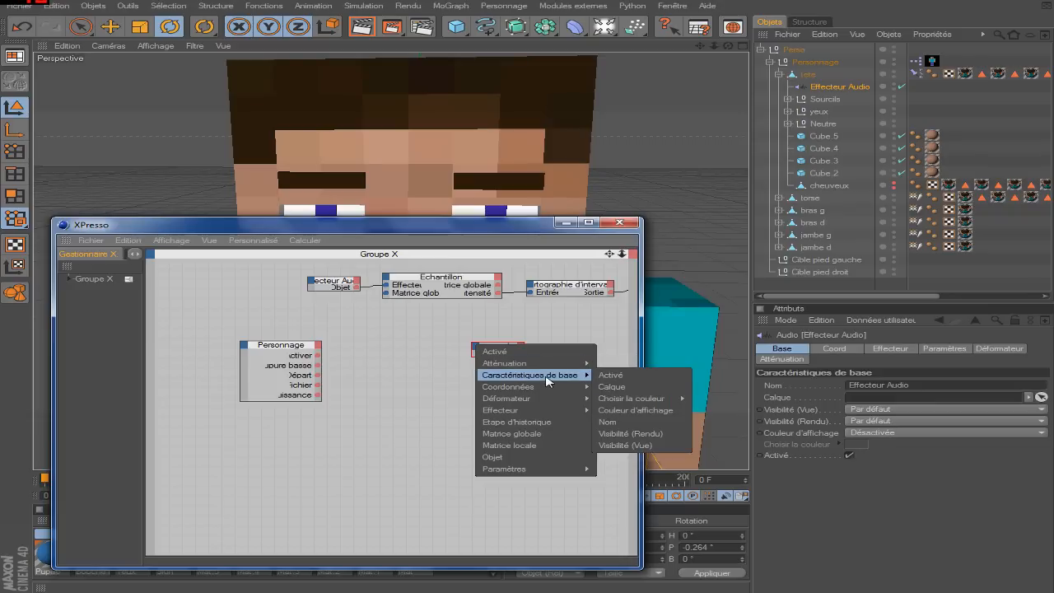
{"action": "left_click", "coordinate": [654, 376]}
{"action": "left_click_drag", "start_coordinate": [502, 350], "coordinate": [465, 339]}
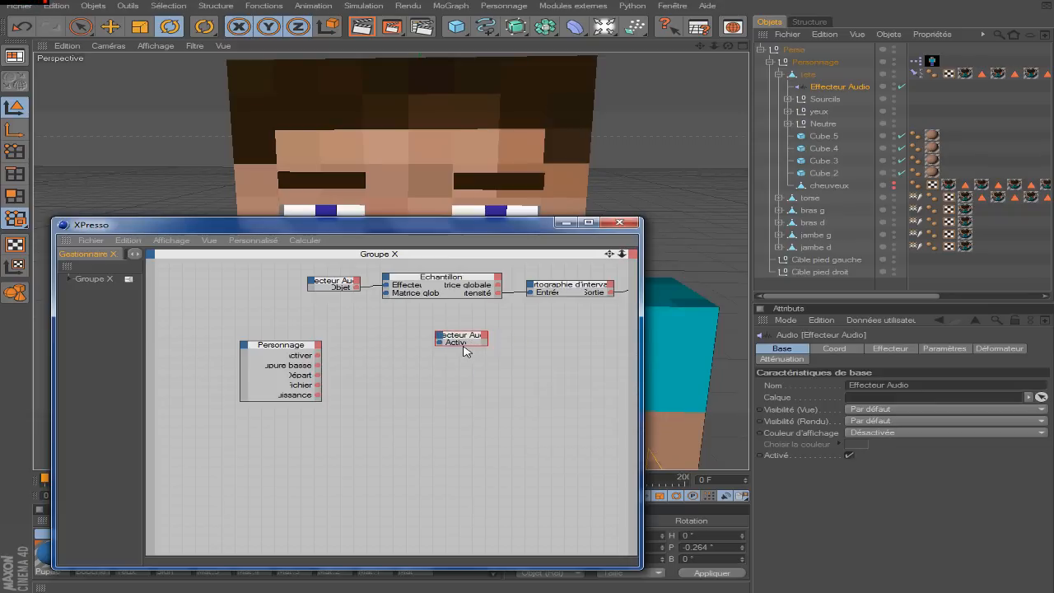
{"action": "left_click_drag", "start_coordinate": [460, 346], "coordinate": [464, 419]}
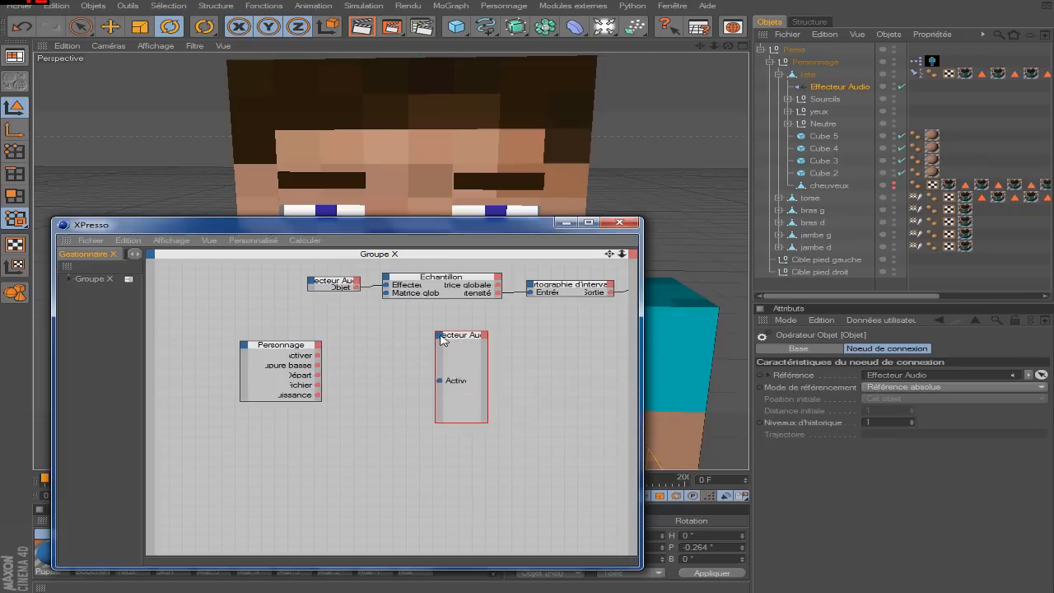
Add the effector inputs Coupure basse and Décalage initial to the new Effecteur Audio node.
{"action": "right_click", "coordinate": [440, 340]}
{"action": "mouse_move", "coordinate": [519, 372]}
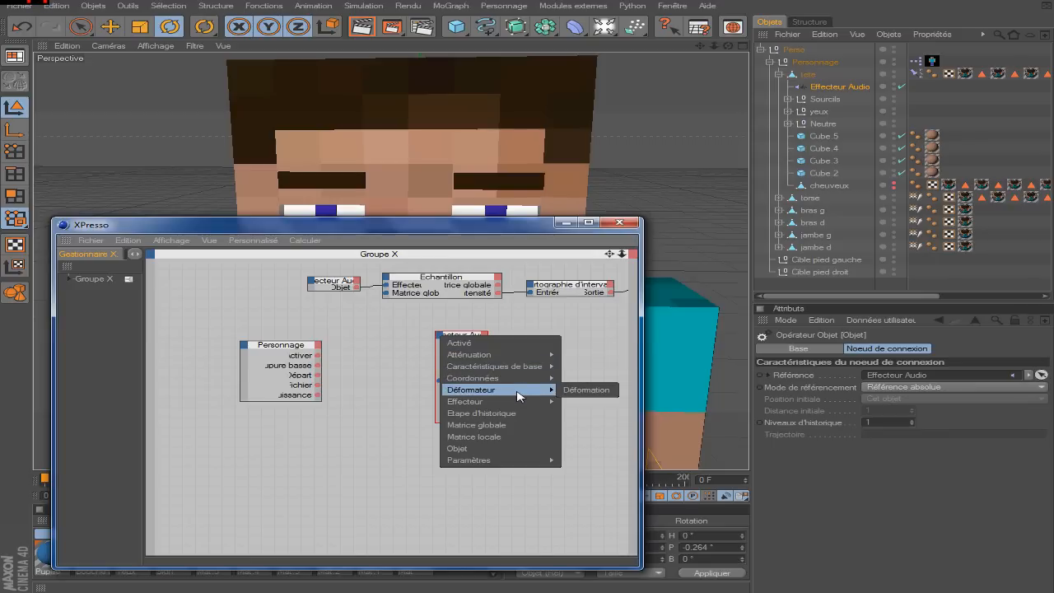
{"action": "mouse_move", "coordinate": [517, 402]}
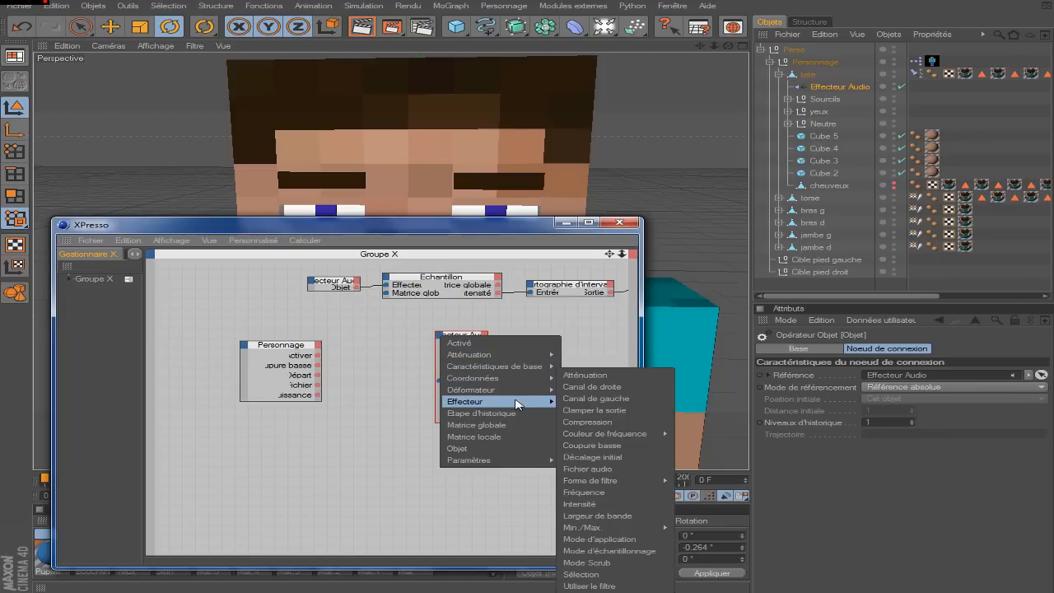
{"action": "left_click", "coordinate": [609, 445]}
{"action": "right_click", "coordinate": [440, 339]}
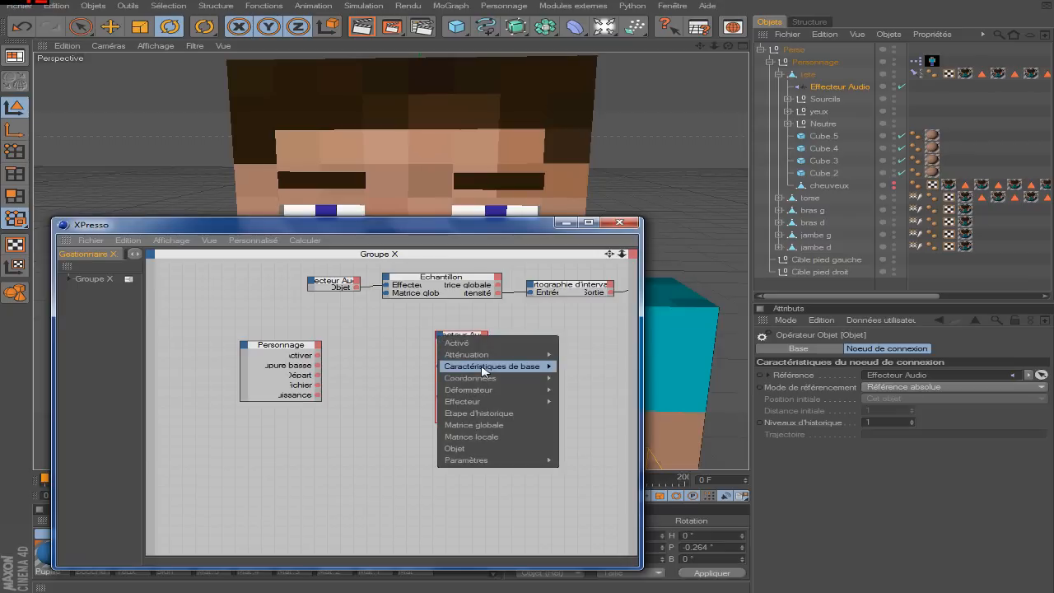
{"action": "mouse_move", "coordinate": [485, 401]}
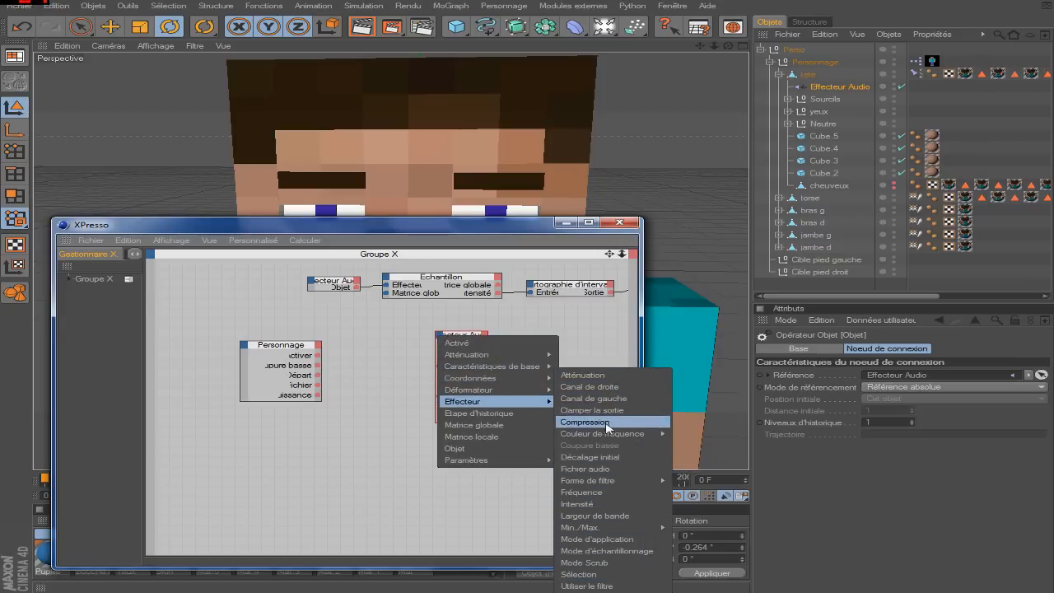
{"action": "left_click", "coordinate": [600, 457]}
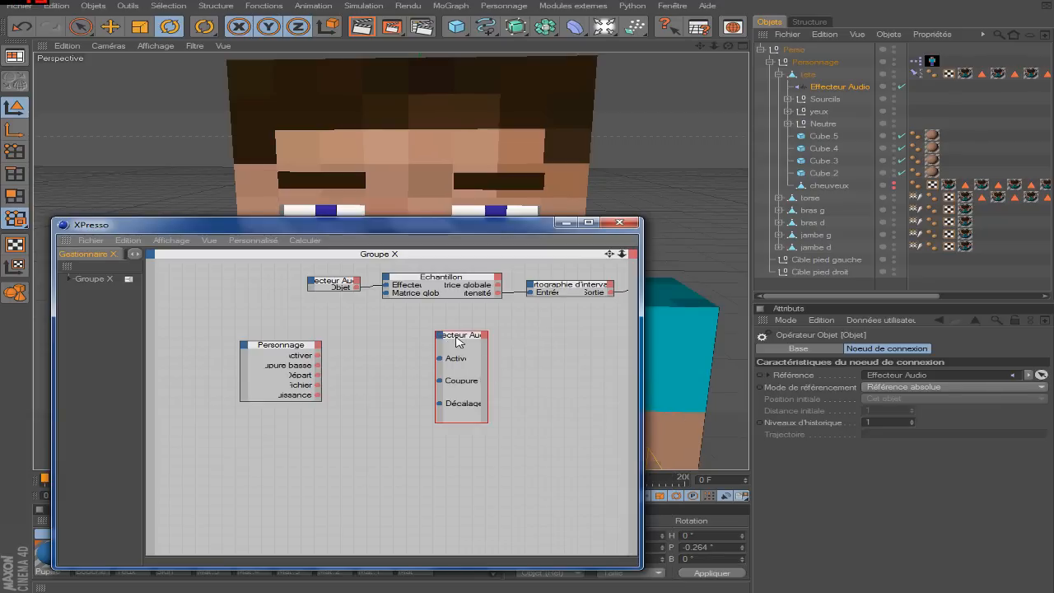
Add the effector inputs Fichier audio and Compression to the new Effecteur Audio node.
{"action": "left_click", "coordinate": [441, 336]}
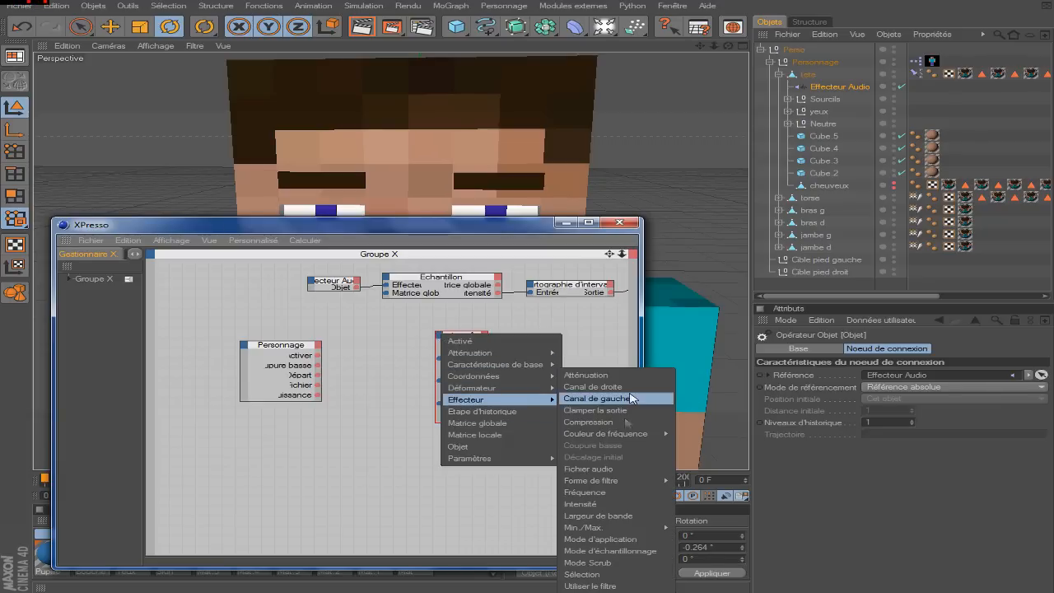
{"action": "left_click", "coordinate": [589, 468]}
{"action": "left_click", "coordinate": [443, 338]}
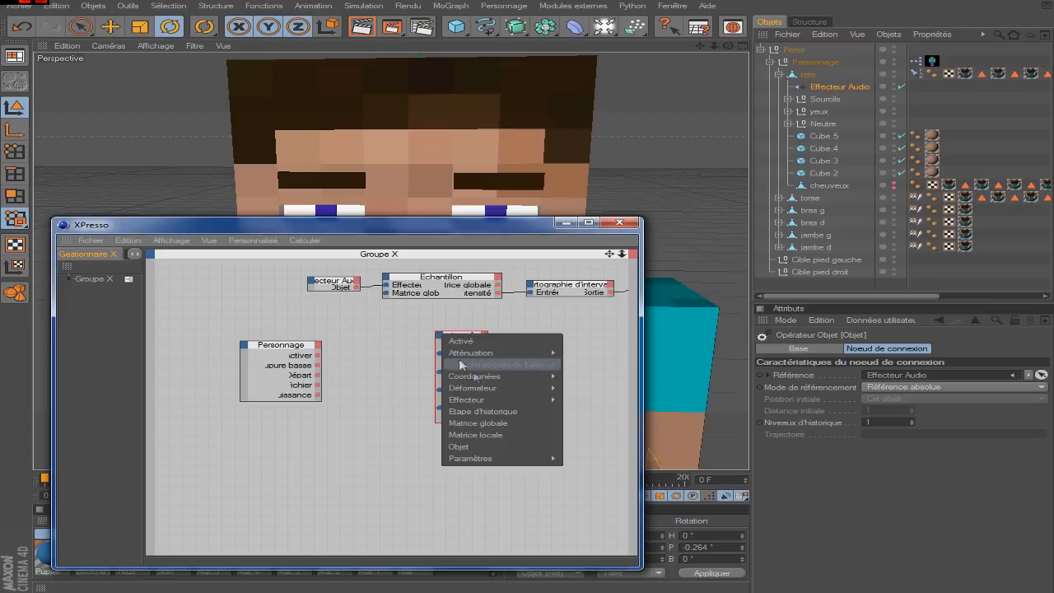
{"action": "mouse_move", "coordinate": [503, 399]}
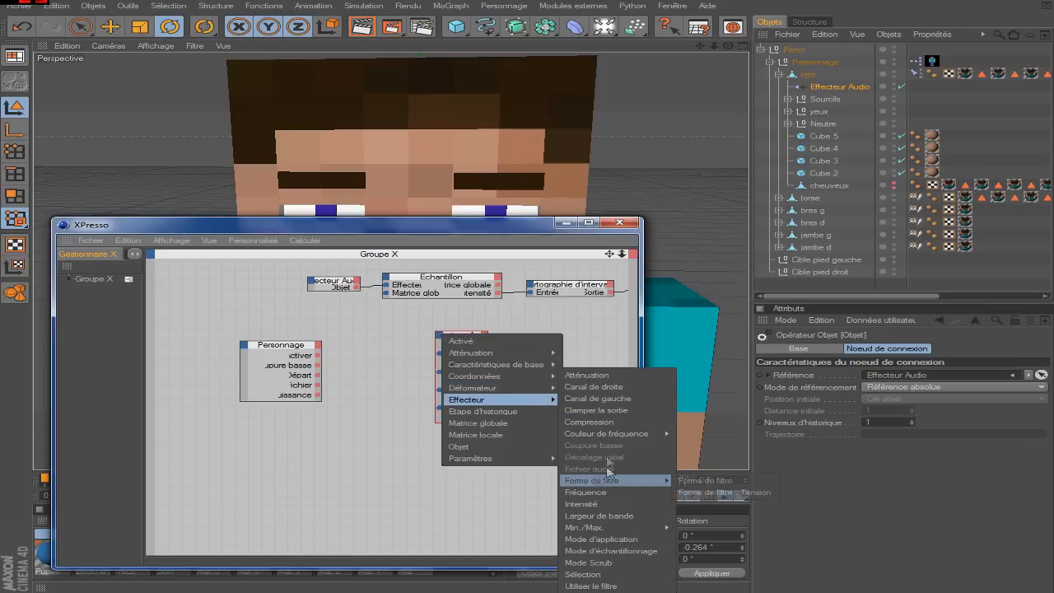
{"action": "left_click", "coordinate": [591, 422]}
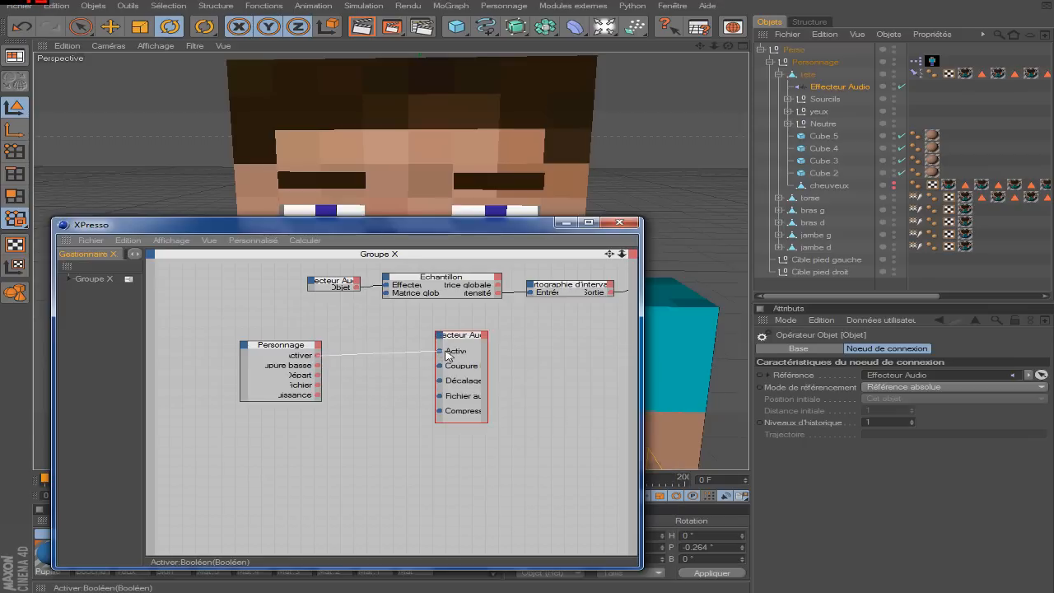
Connect Personnage's Activer, Coupure basse, Départ, Fichier and Puissance outputs to the Effecteur Audio's Activé, Coupure basse, Décalage, Fichier audio and Compression inputs.
{"action": "left_click_drag", "start_coordinate": [441, 366], "coordinate": [319, 365]}
{"action": "left_click", "coordinate": [321, 356]}
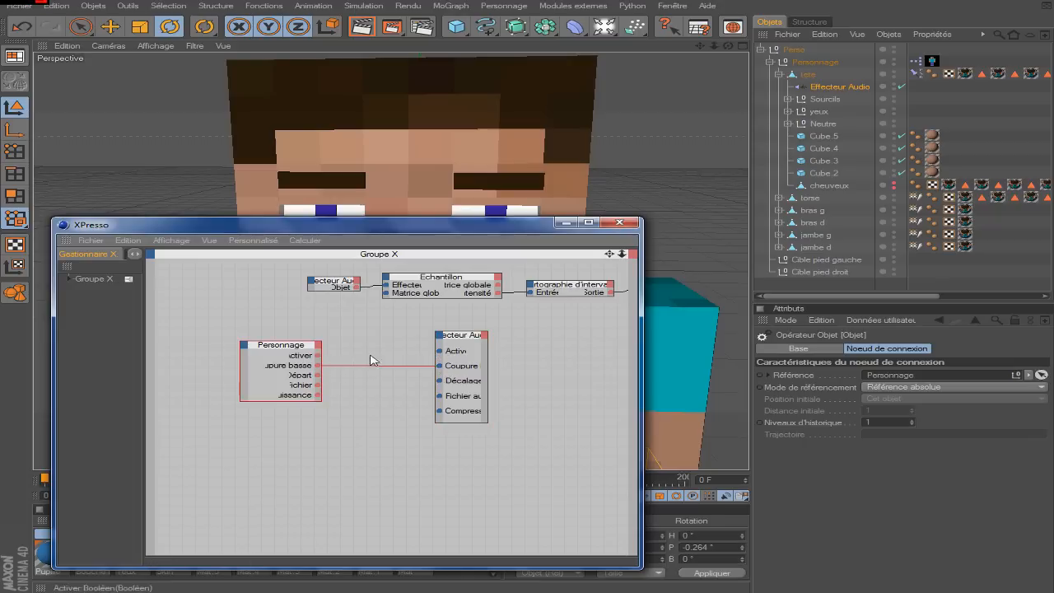
{"action": "left_click_drag", "start_coordinate": [317, 355], "coordinate": [439, 351]}
{"action": "left_click_drag", "start_coordinate": [318, 375], "coordinate": [439, 414]}
{"action": "left_click", "coordinate": [428, 424]}
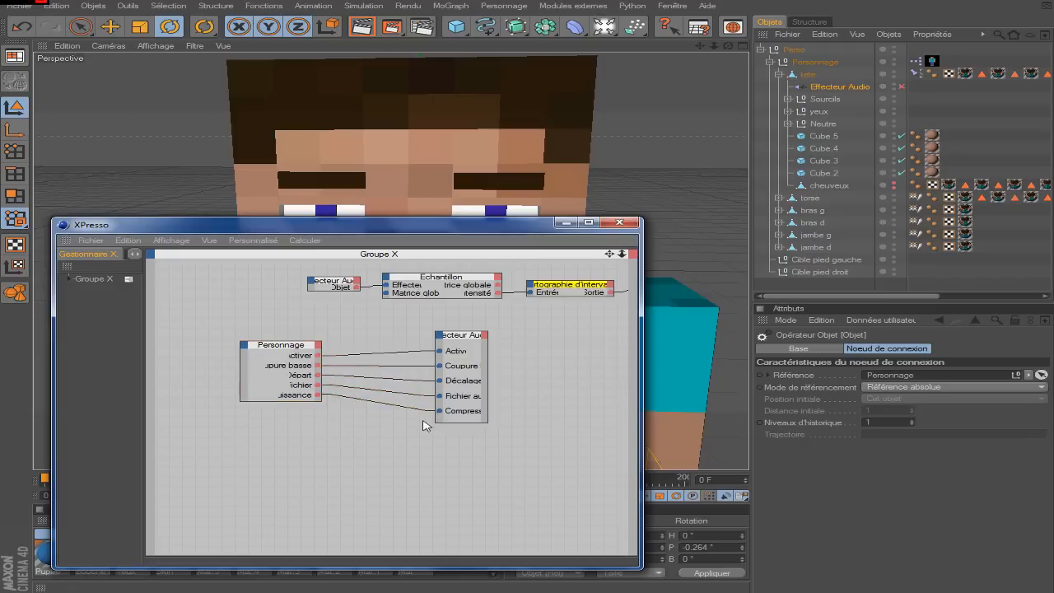
Close the XPresso editor, collapse the object hierarchy and show only the Commandes user data of Personnage.
{"action": "left_click", "coordinate": [619, 222]}
{"action": "left_click", "coordinate": [845, 87]}
{"action": "left_click", "coordinate": [840, 283]}
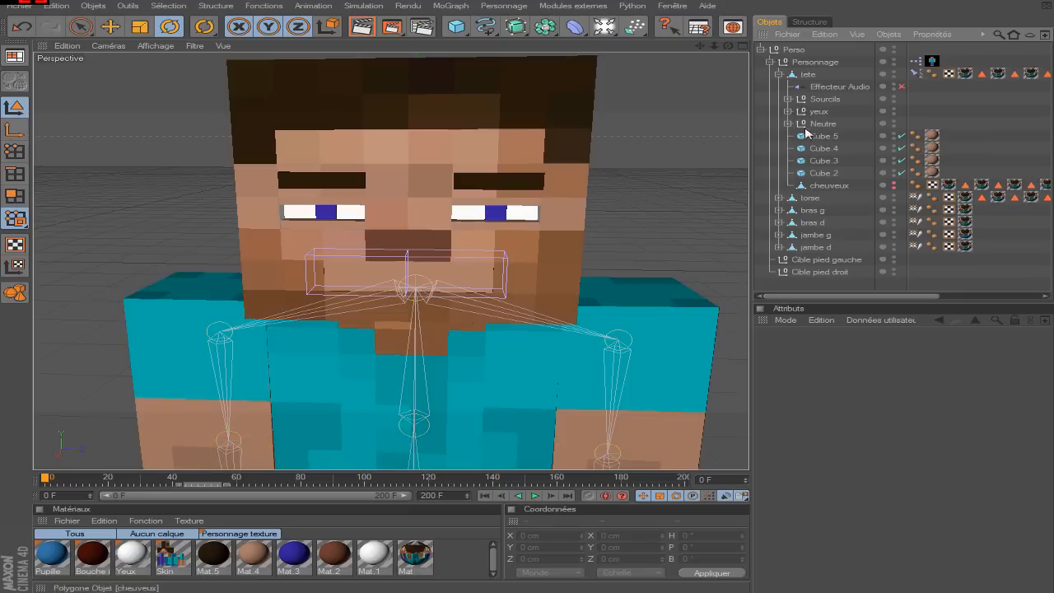
{"action": "left_click", "coordinate": [779, 75]}
{"action": "left_click", "coordinate": [769, 62]}
{"action": "left_click", "coordinate": [815, 62]}
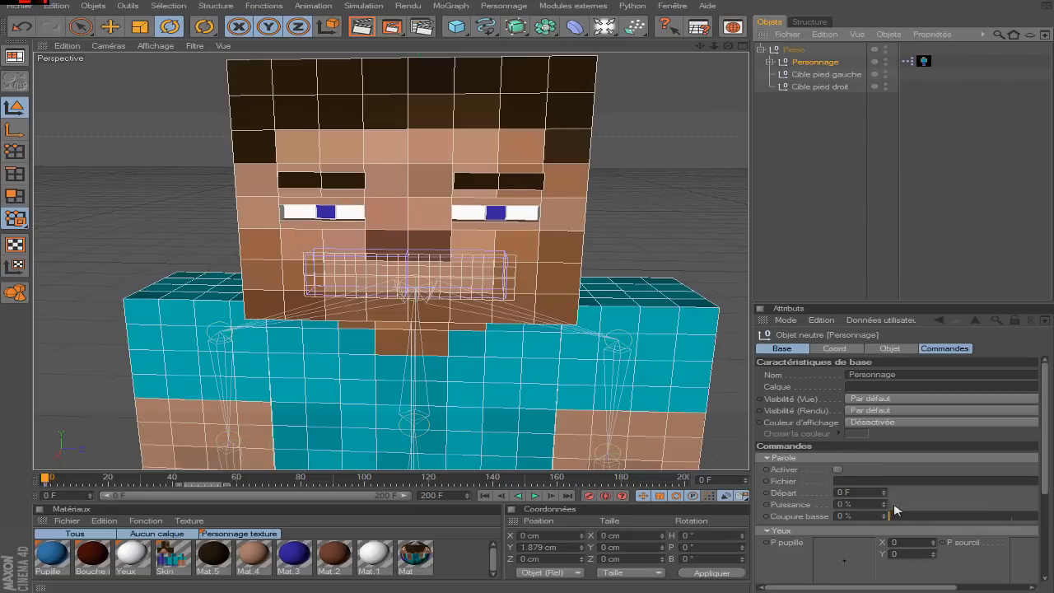
{"action": "left_click", "coordinate": [945, 348]}
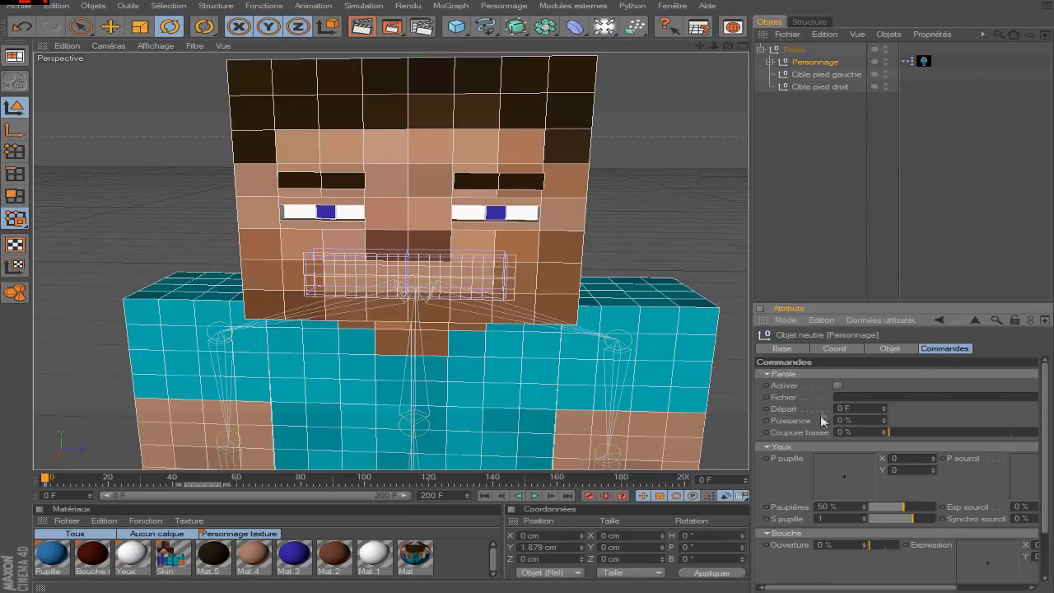
Activate Parole, load the tutoriel audio file as Fichier and set Départ to 20 F.
{"action": "scroll", "coordinate": [1049, 397], "scroll_direction": "down", "scroll_amount": 3}
{"action": "left_click_drag", "start_coordinate": [879, 491], "coordinate": [856, 499]}
{"action": "scroll", "coordinate": [842, 378], "scroll_direction": "up", "scroll_amount": 3}
{"action": "left_click_drag", "start_coordinate": [867, 587], "coordinate": [939, 587]}
{"action": "left_click", "coordinate": [1017, 397]}
{"action": "double_click", "coordinate": [183, 224]}
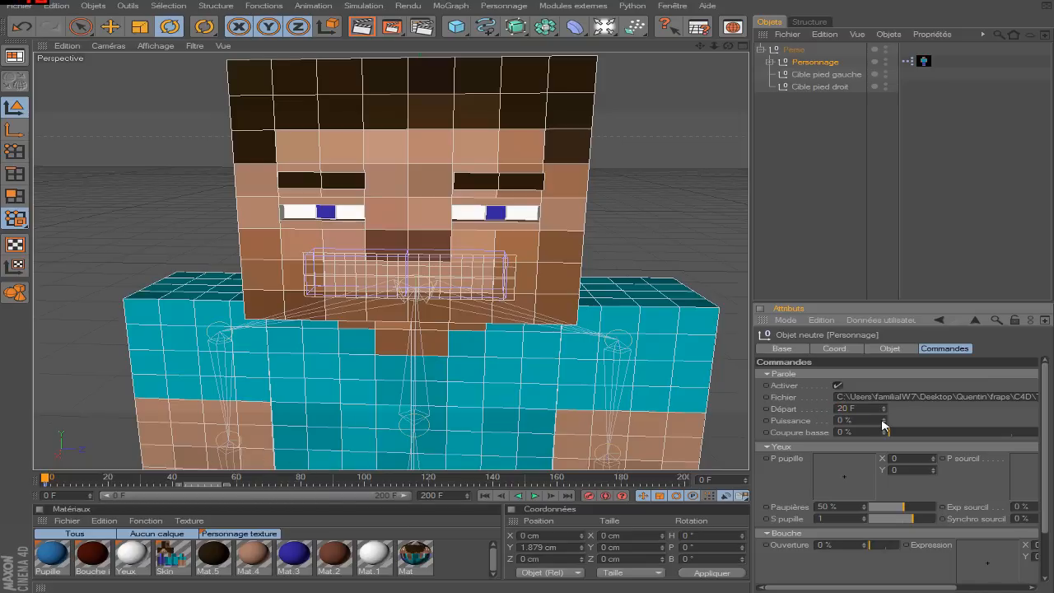
Change the Puissance user data's interface to Curseur et champ d'entrée (Flottants).
{"action": "left_click", "coordinate": [881, 321]}
{"action": "left_click", "coordinate": [893, 334]}
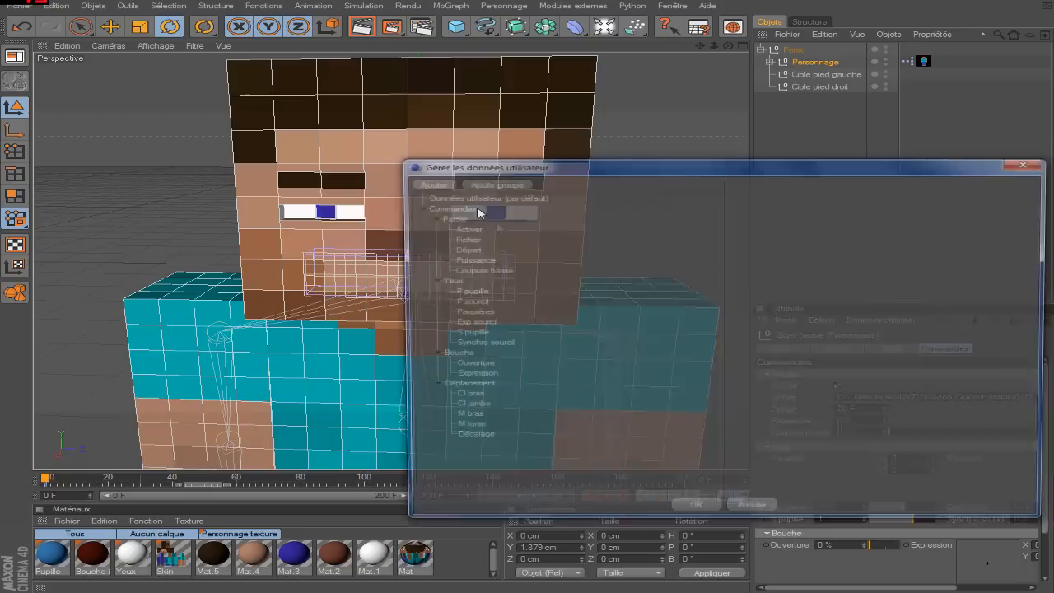
{"action": "left_click", "coordinate": [469, 259]}
{"action": "left_click", "coordinate": [866, 269]}
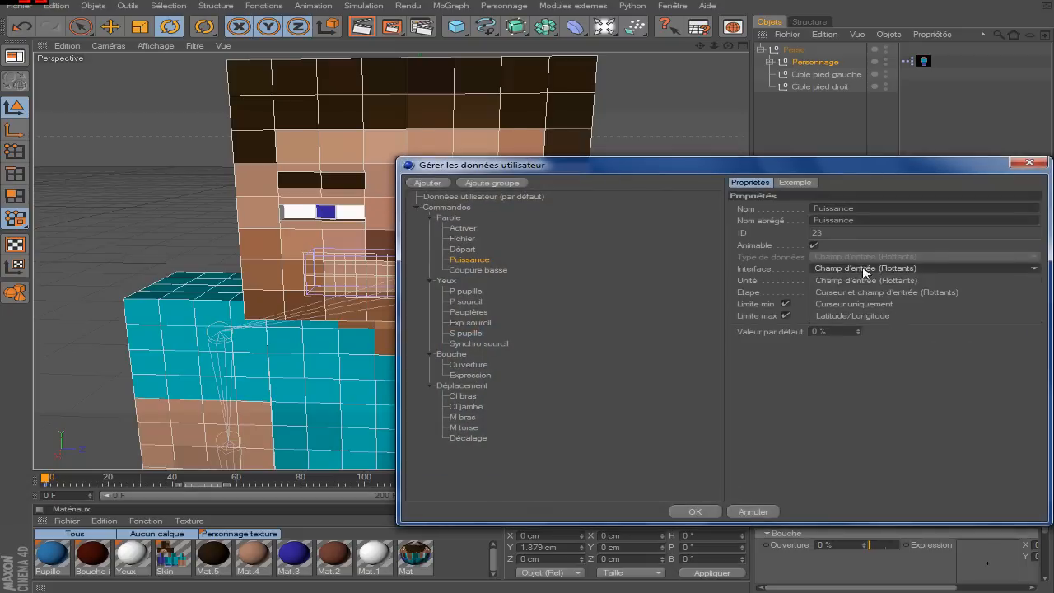
{"action": "left_click", "coordinate": [866, 294]}
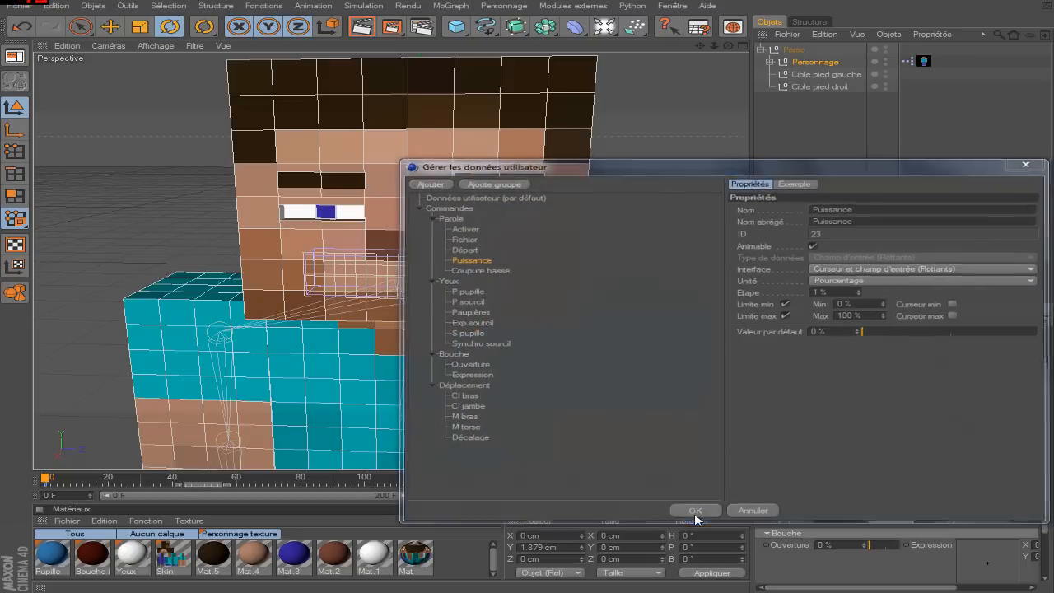
{"action": "left_click", "coordinate": [695, 512]}
Set the Parole Puissance to 80% and Coupure basse to 10%.
{"action": "left_click_drag", "start_coordinate": [903, 420], "coordinate": [965, 423]}
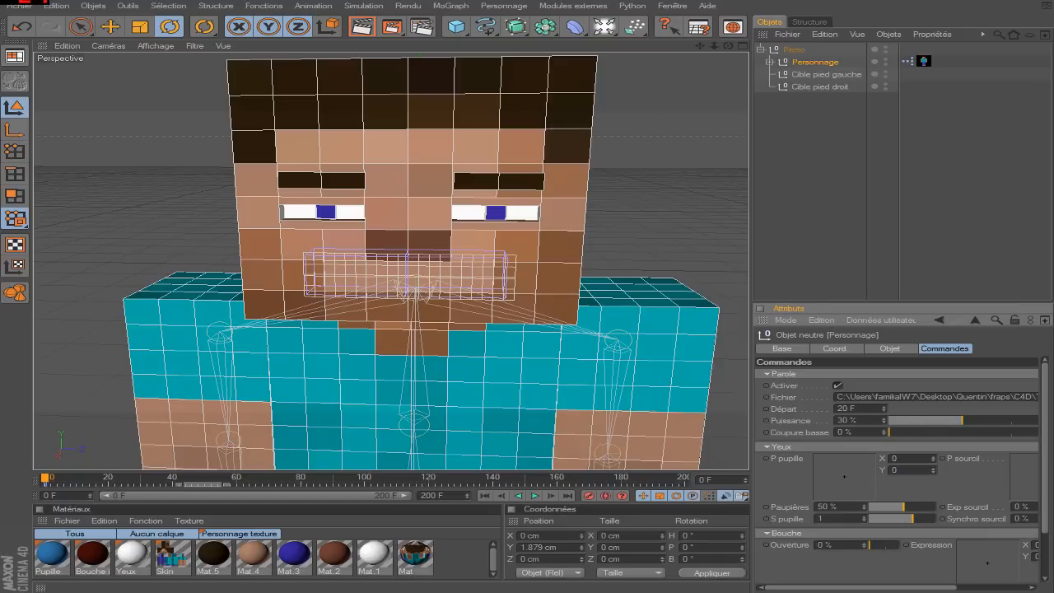
{"action": "left_click_drag", "start_coordinate": [885, 585], "coordinate": [951, 566]}
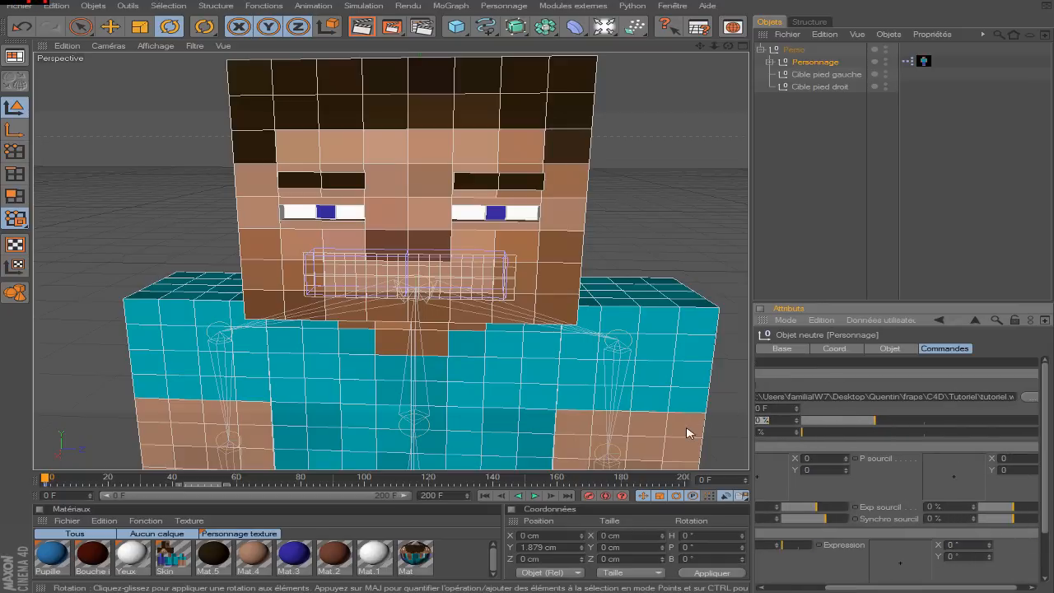
{"action": "type", "text": "80"}
{"action": "key", "text": "Return"}
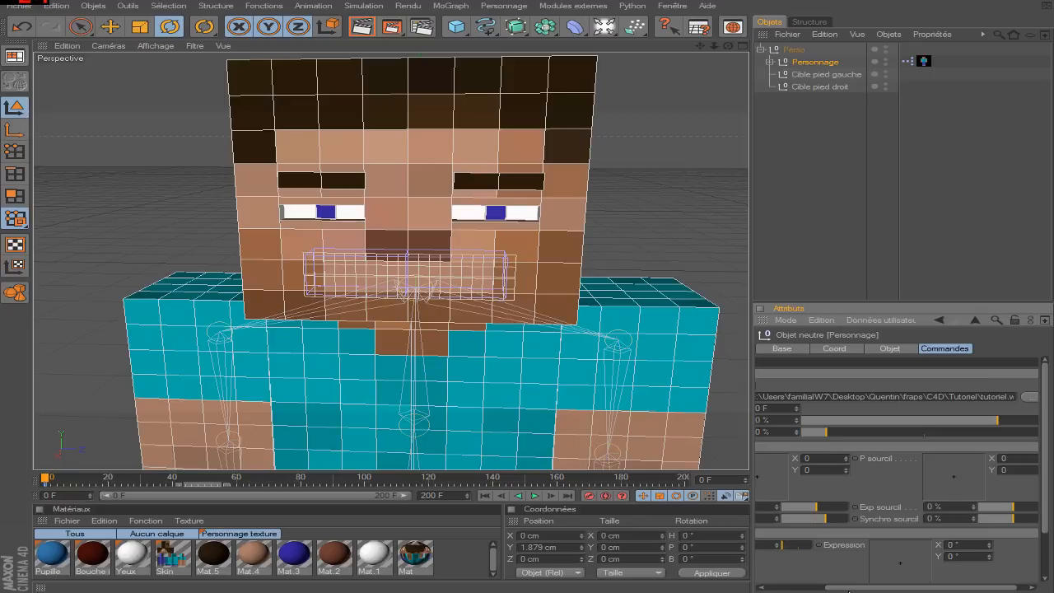
Play the animation twice to check the mouth movement, deselecting Personnage for a clearer view, and return to the first frame.
{"action": "left_click", "coordinate": [534, 495]}
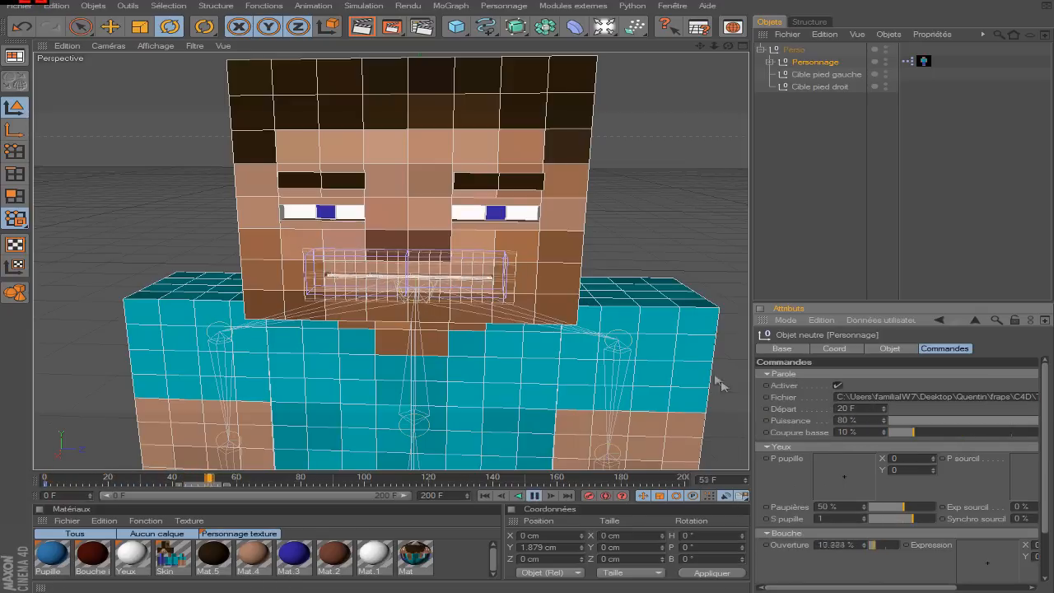
{"action": "left_click", "coordinate": [537, 498]}
{"action": "left_click", "coordinate": [485, 497]}
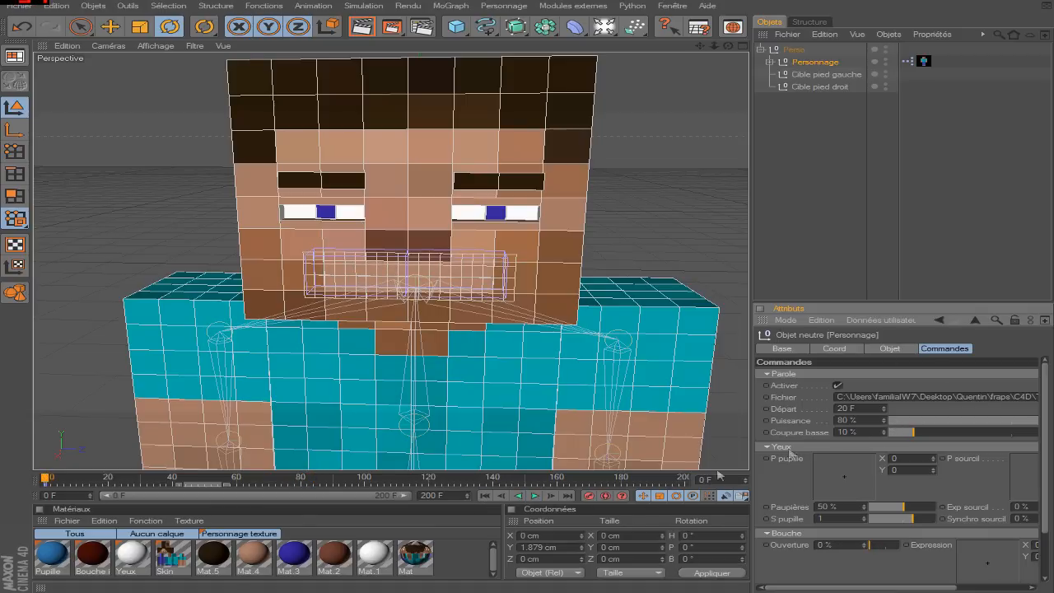
{"action": "left_click", "coordinate": [535, 495]}
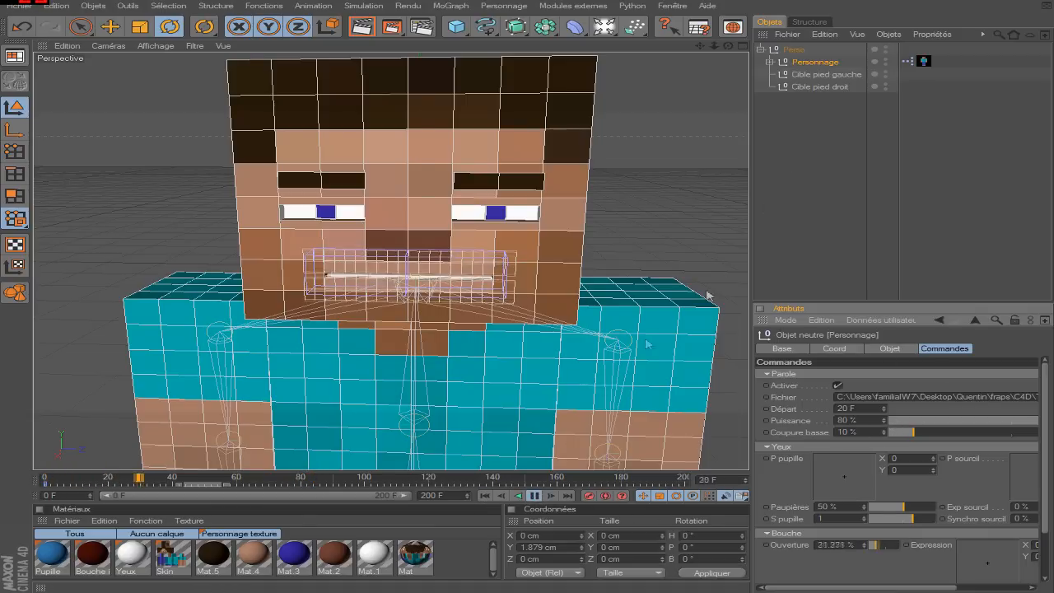
{"action": "left_click", "coordinate": [813, 177]}
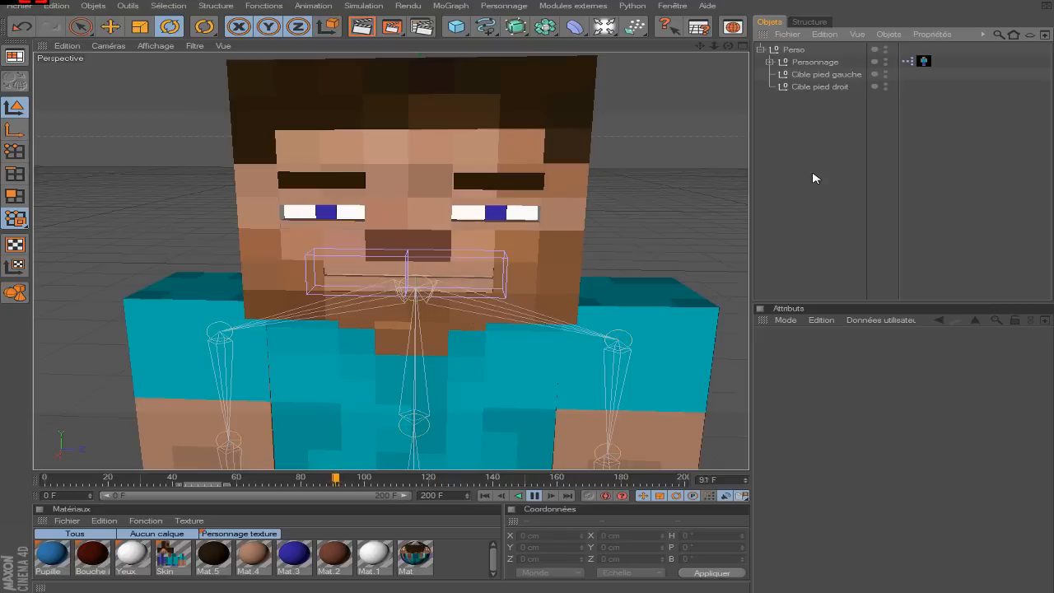
{"action": "left_click", "coordinate": [534, 494]}
{"action": "left_click", "coordinate": [484, 495]}
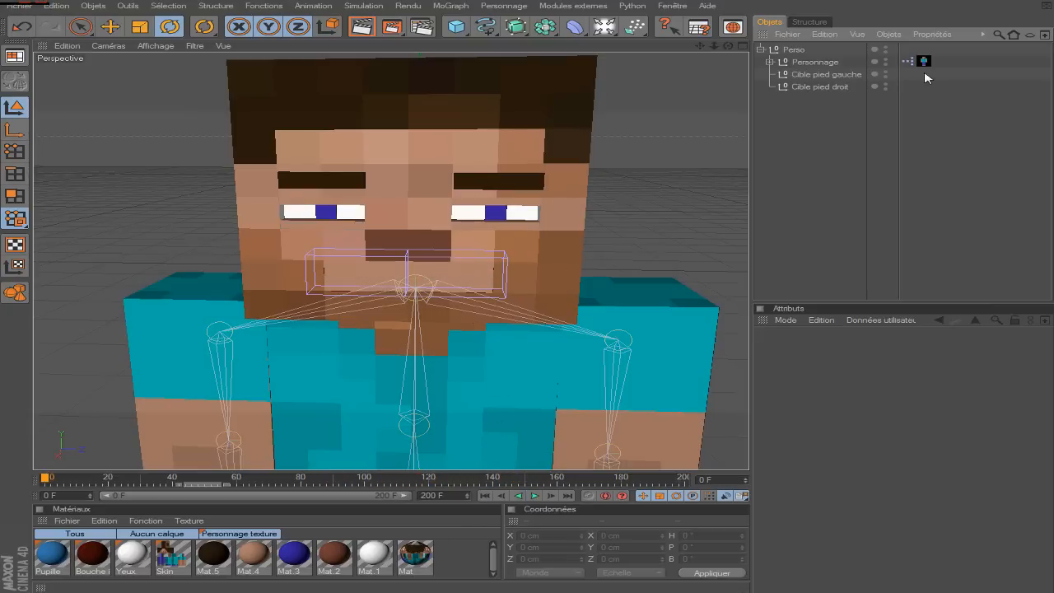
Compare Personnage's Parole settings with the linked parameters of the Effecteur Audio under tete.
{"action": "left_click", "coordinate": [815, 62]}
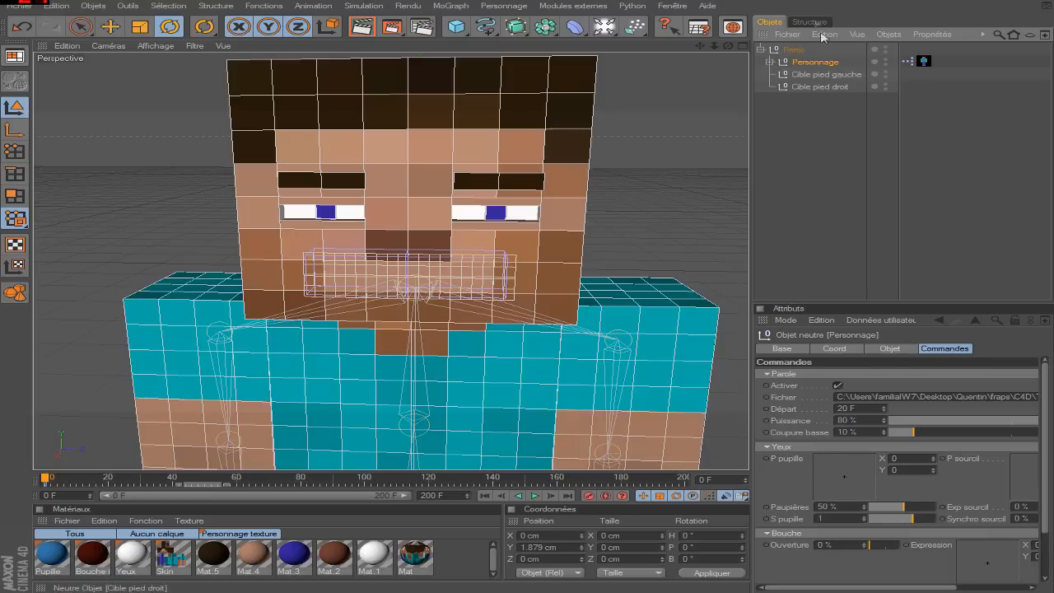
{"action": "left_click", "coordinate": [769, 62]}
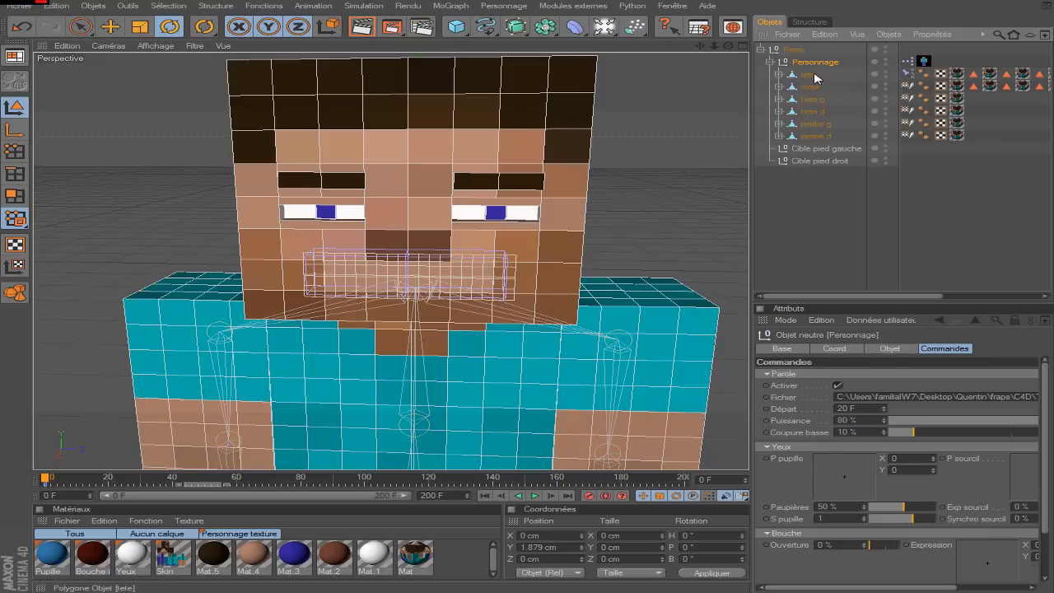
{"action": "left_click", "coordinate": [778, 74]}
{"action": "left_click", "coordinate": [839, 87]}
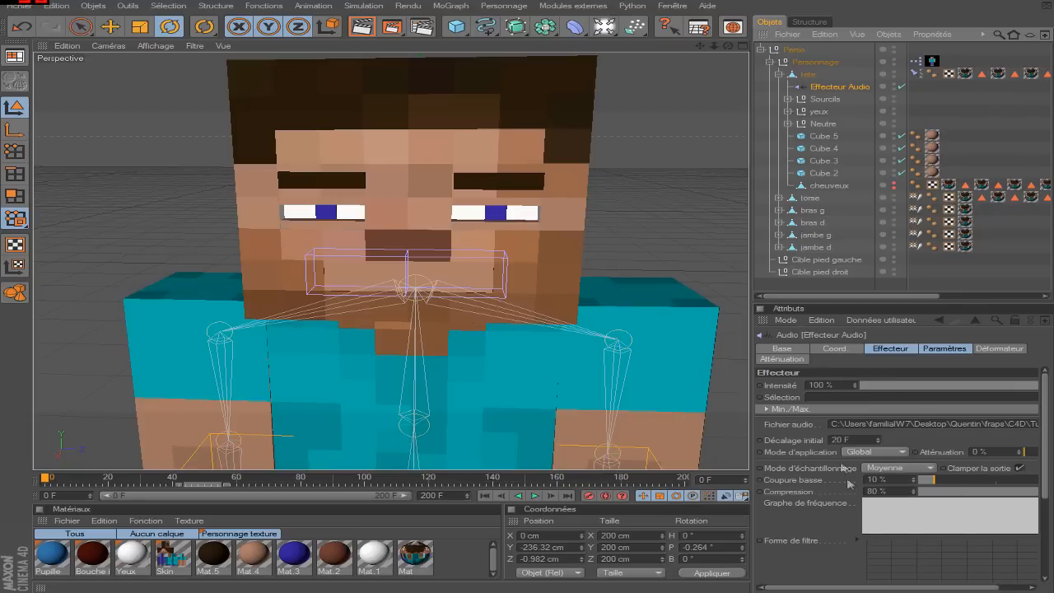
{"action": "left_click", "coordinate": [814, 293]}
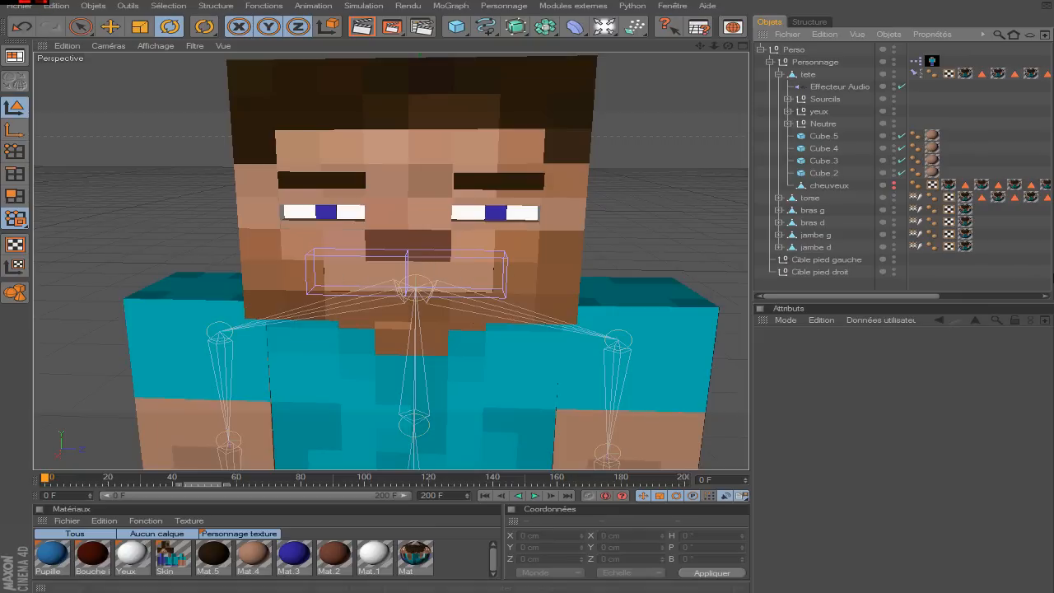
Collapse the tete and Personnage hierarchies in the object tree.
{"action": "left_click", "coordinate": [779, 74]}
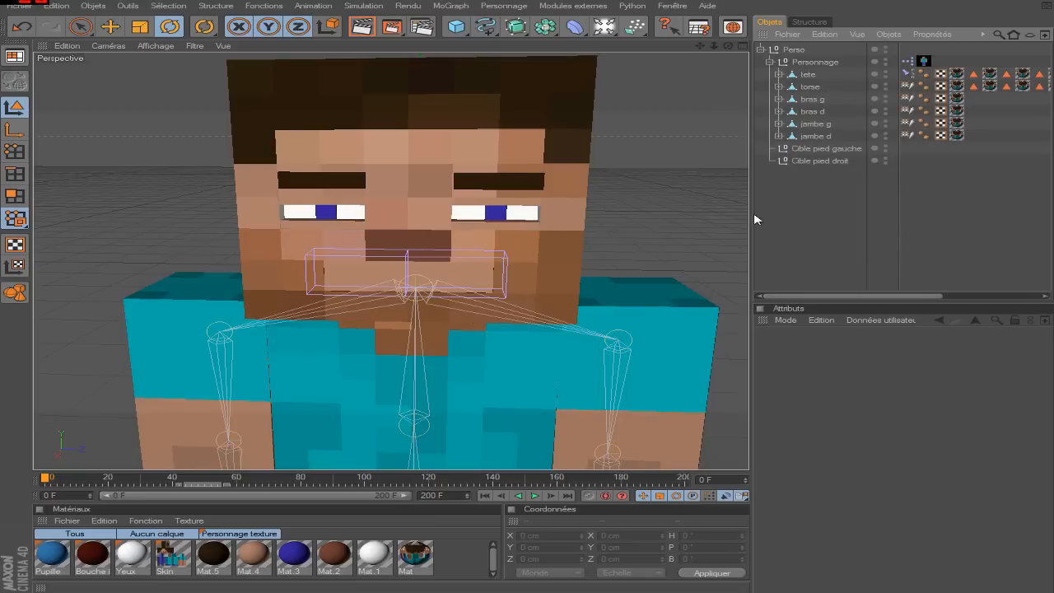
{"action": "scroll", "coordinate": [562, 156], "scroll_direction": "down", "scroll_amount": 3}
{"action": "scroll", "coordinate": [563, 156], "scroll_direction": "up", "scroll_amount": 4}
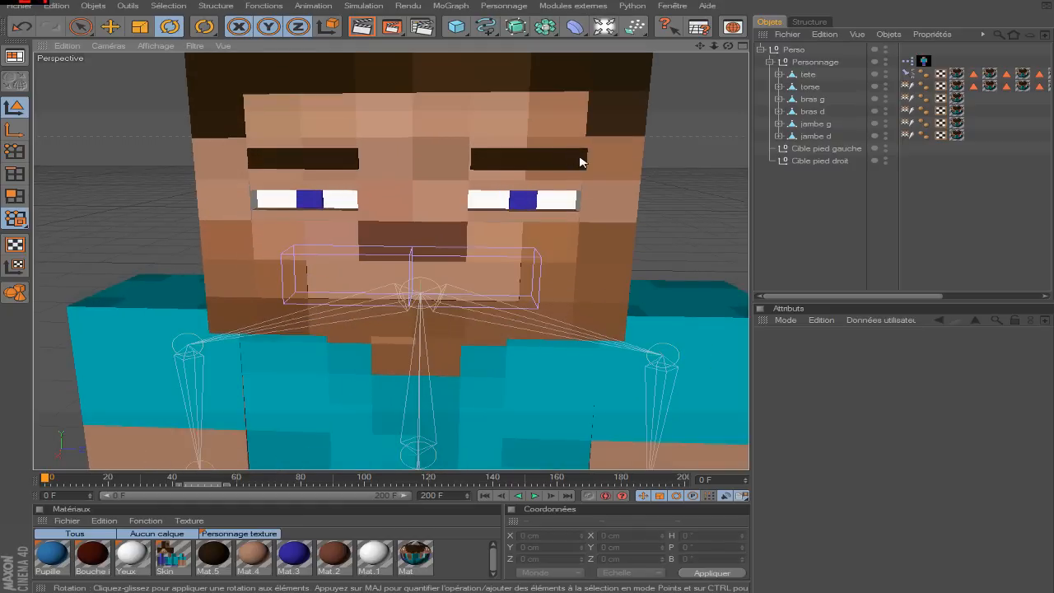
{"action": "scroll", "coordinate": [580, 162], "scroll_direction": "down", "scroll_amount": 4}
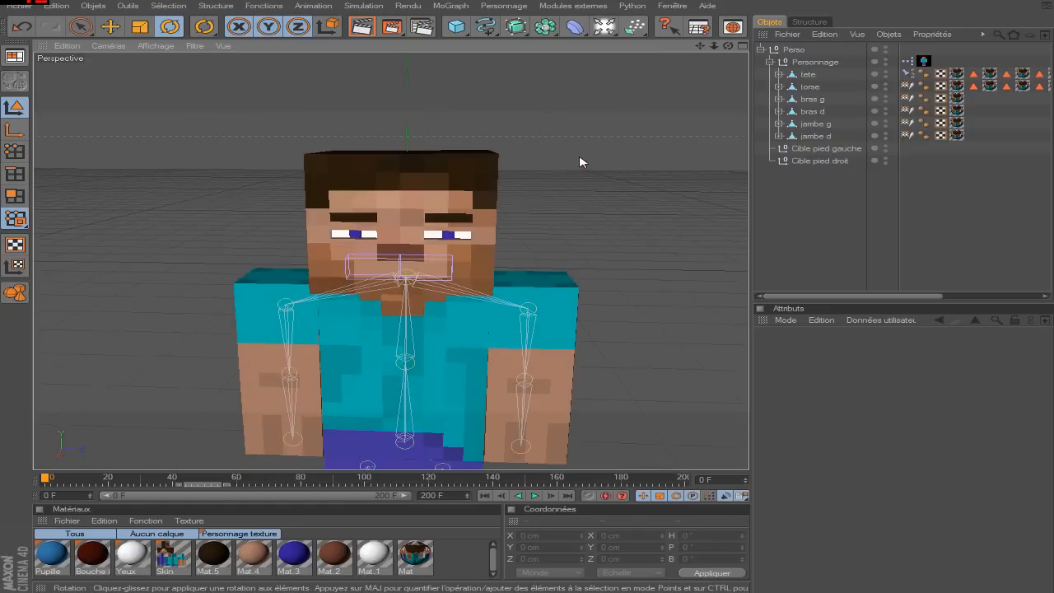
{"action": "left_click", "coordinate": [769, 63]}
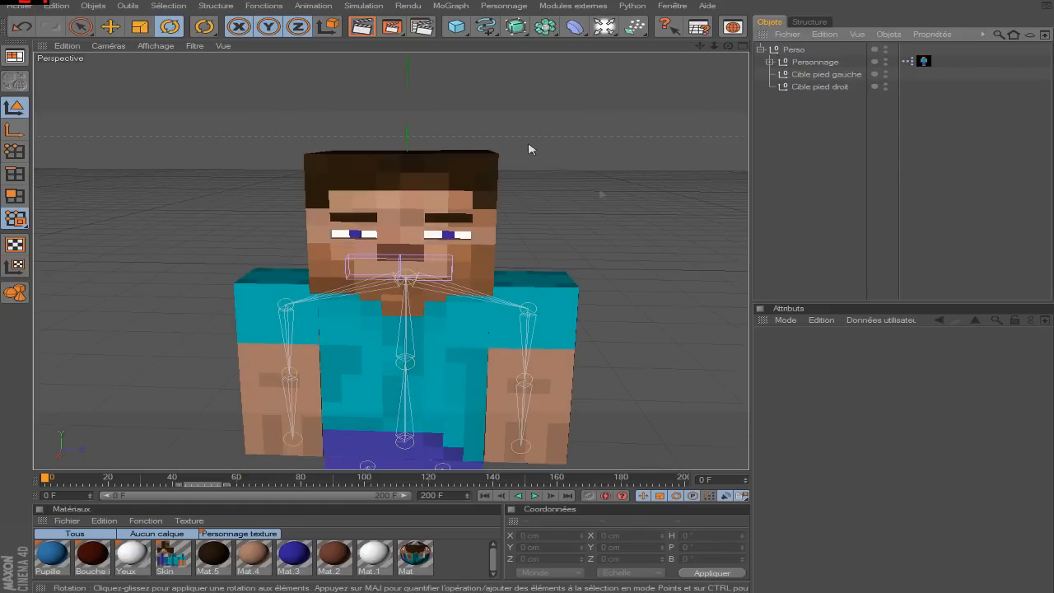
{"action": "scroll", "coordinate": [698, 217], "scroll_direction": "up", "scroll_amount": 3}
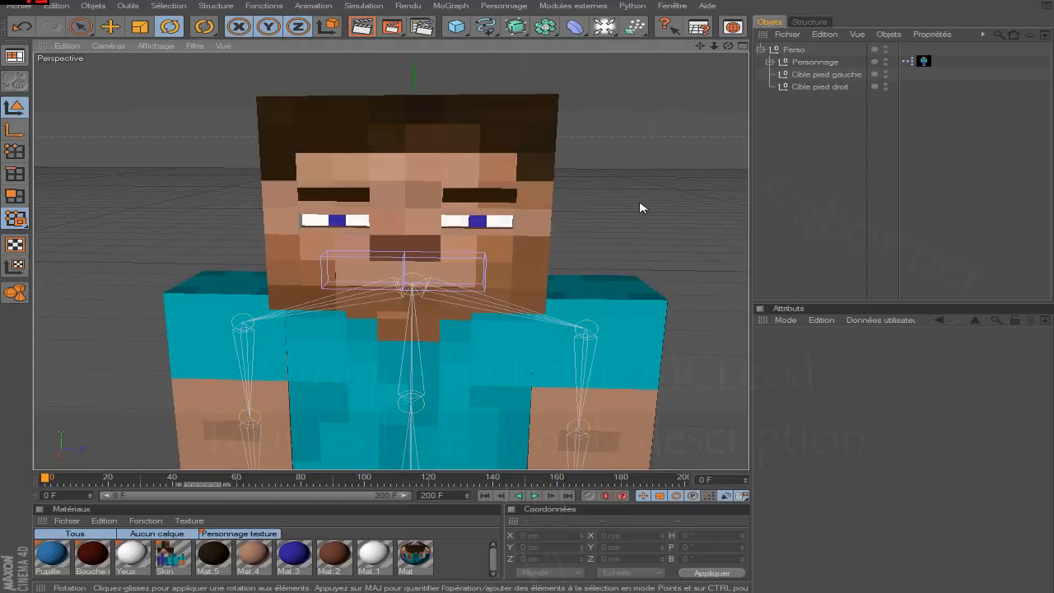